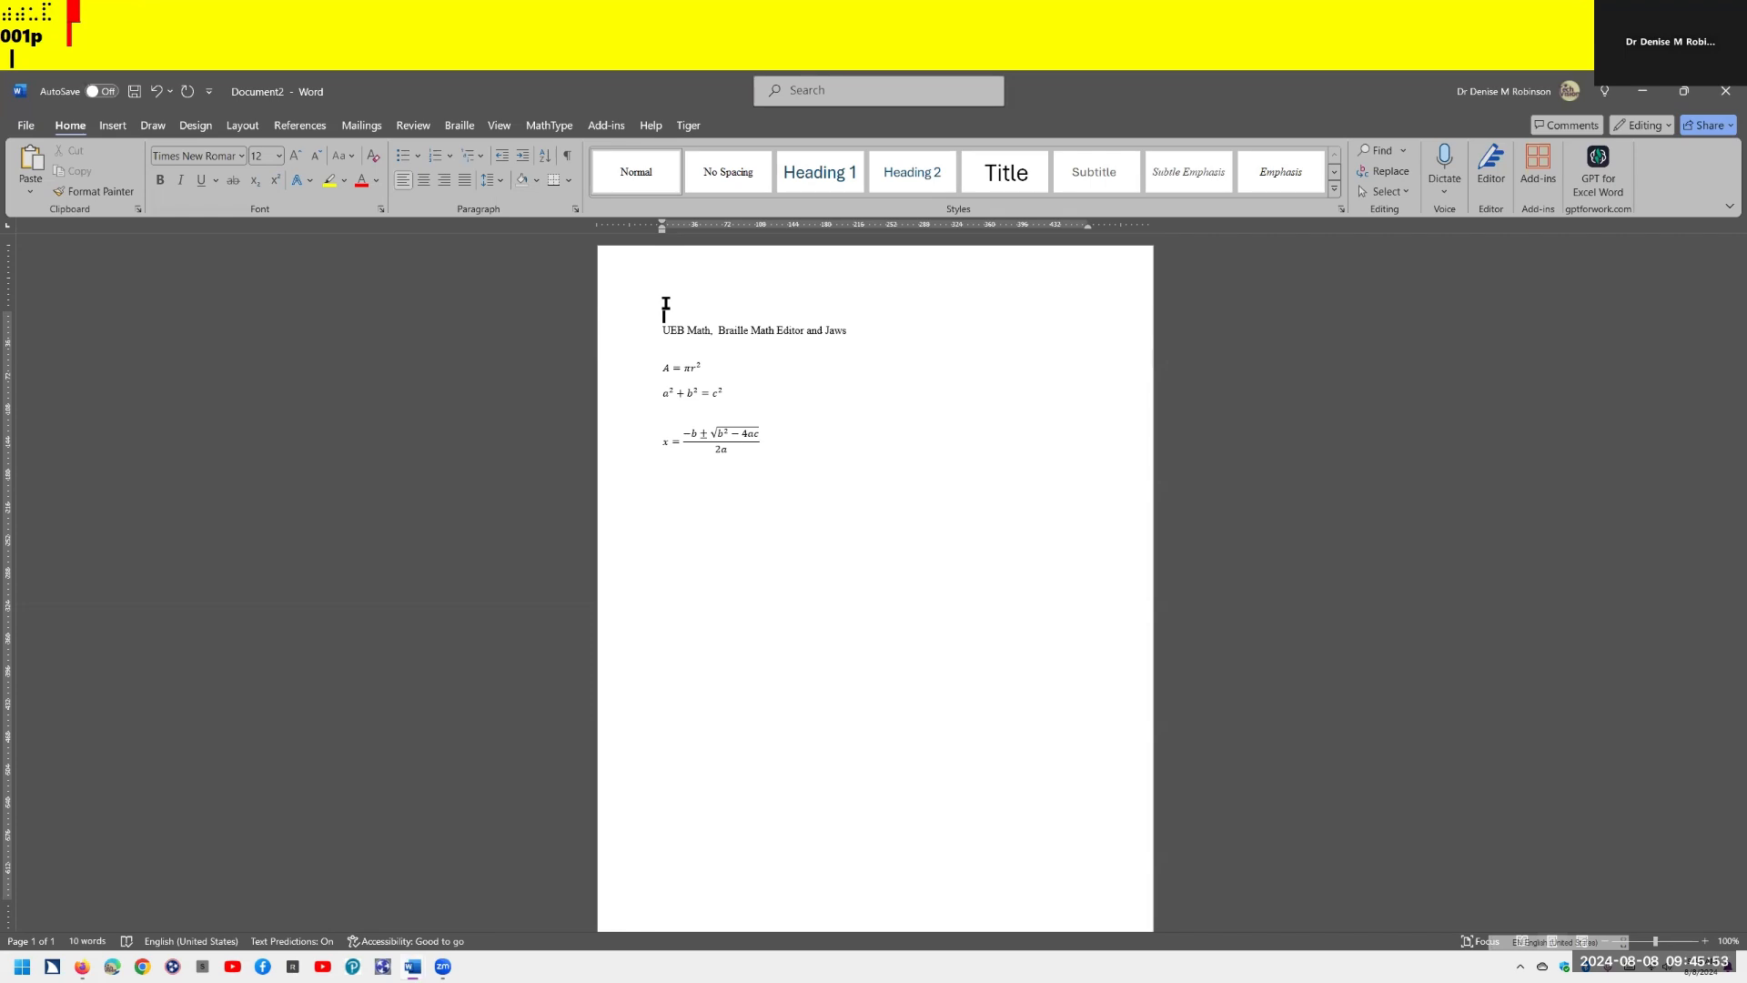
Step: Open the JAWS Settings Center and switch it to the default settings for all applications
key("Insert+6")
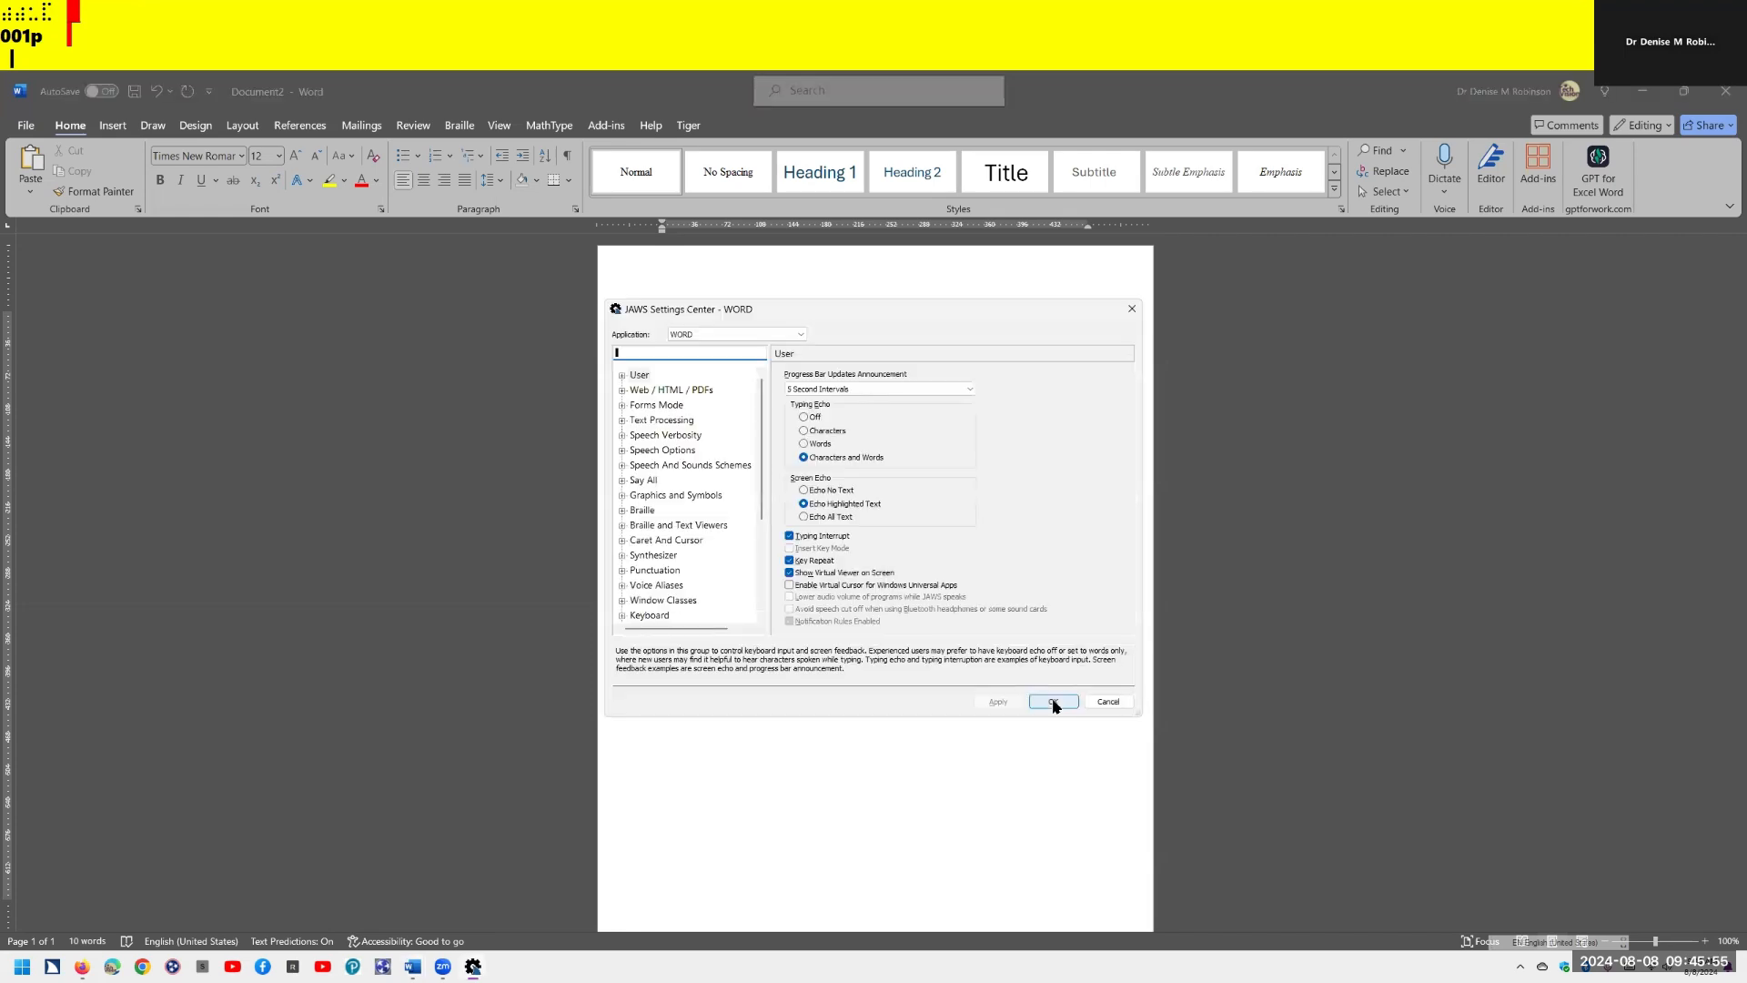
key("ctrl")
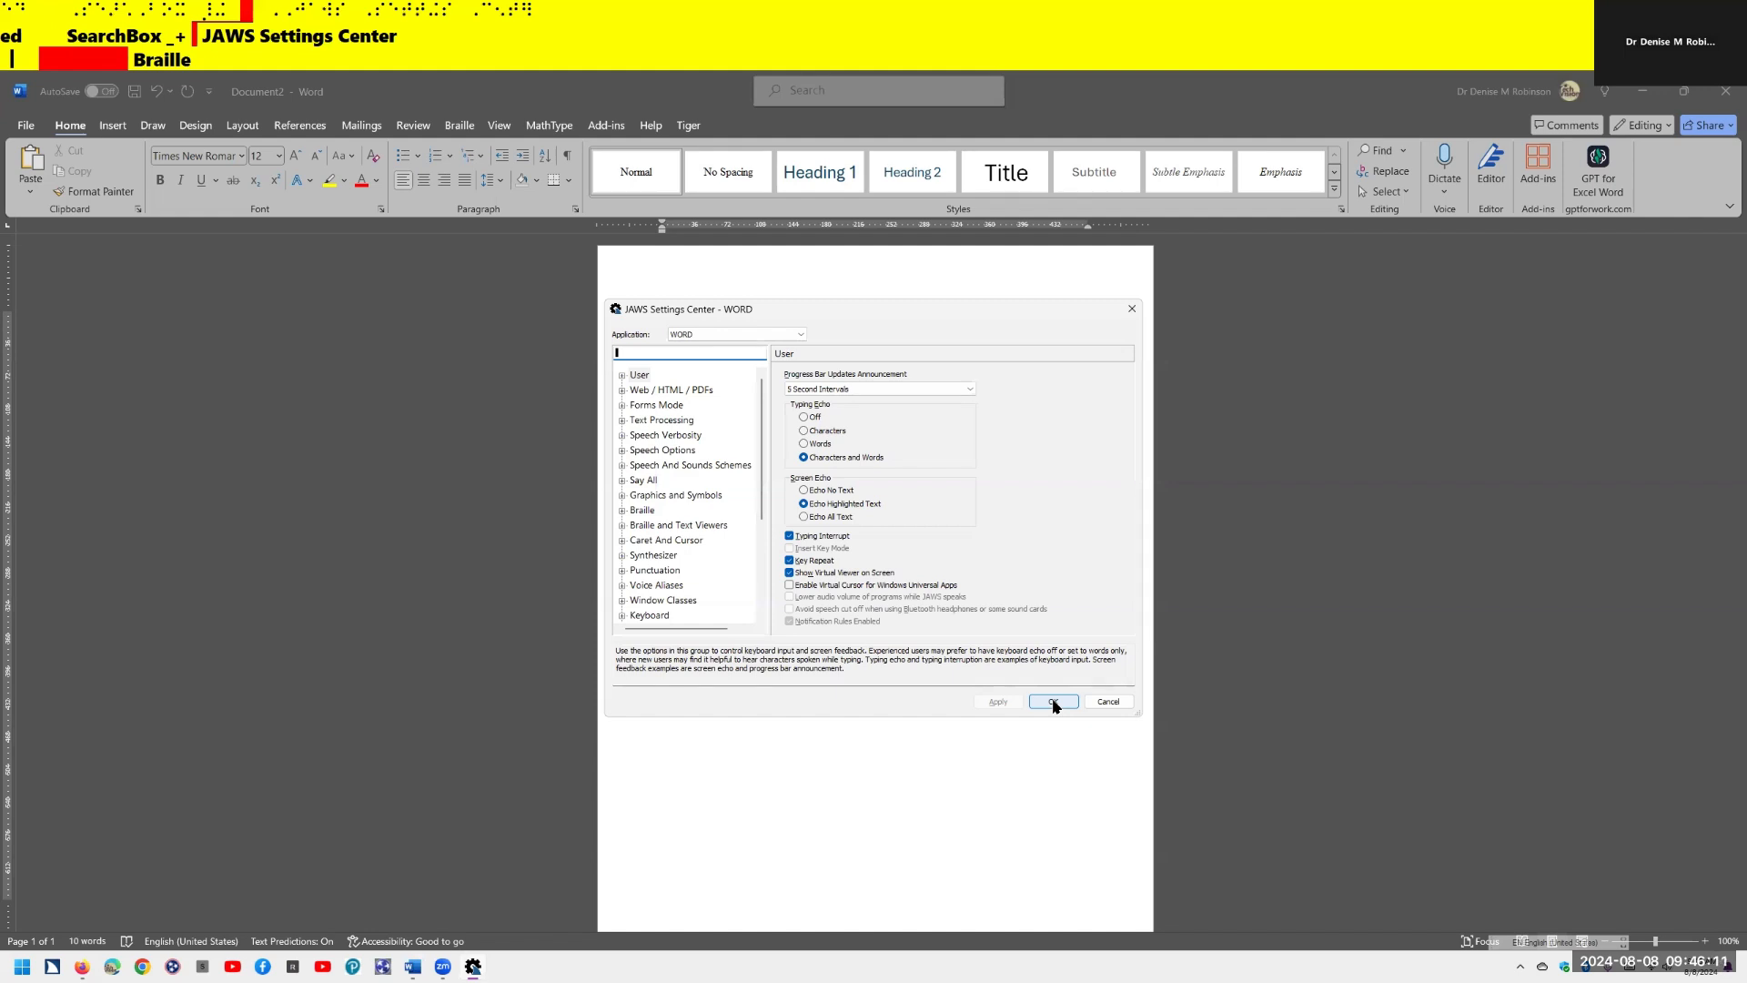
key("ctrl+shift+d")
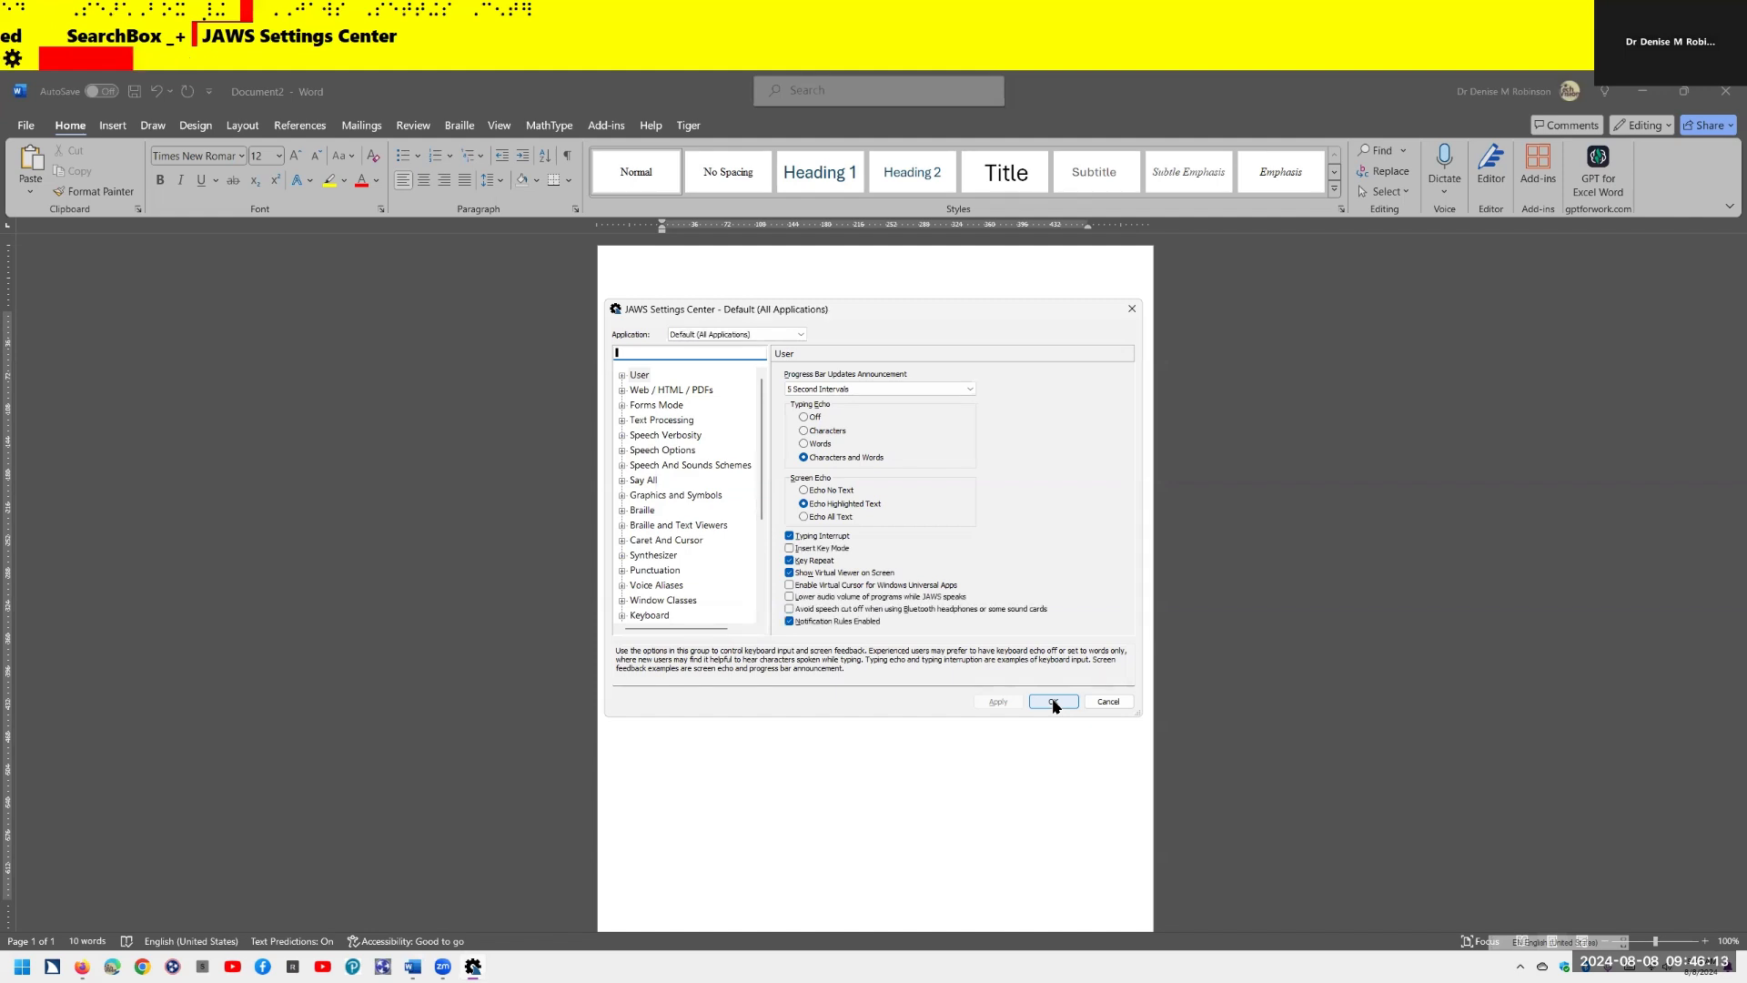
Step: Search the settings for "braille m" and go to the Braille Mode setting
left_click(1054, 703)
type("bra")
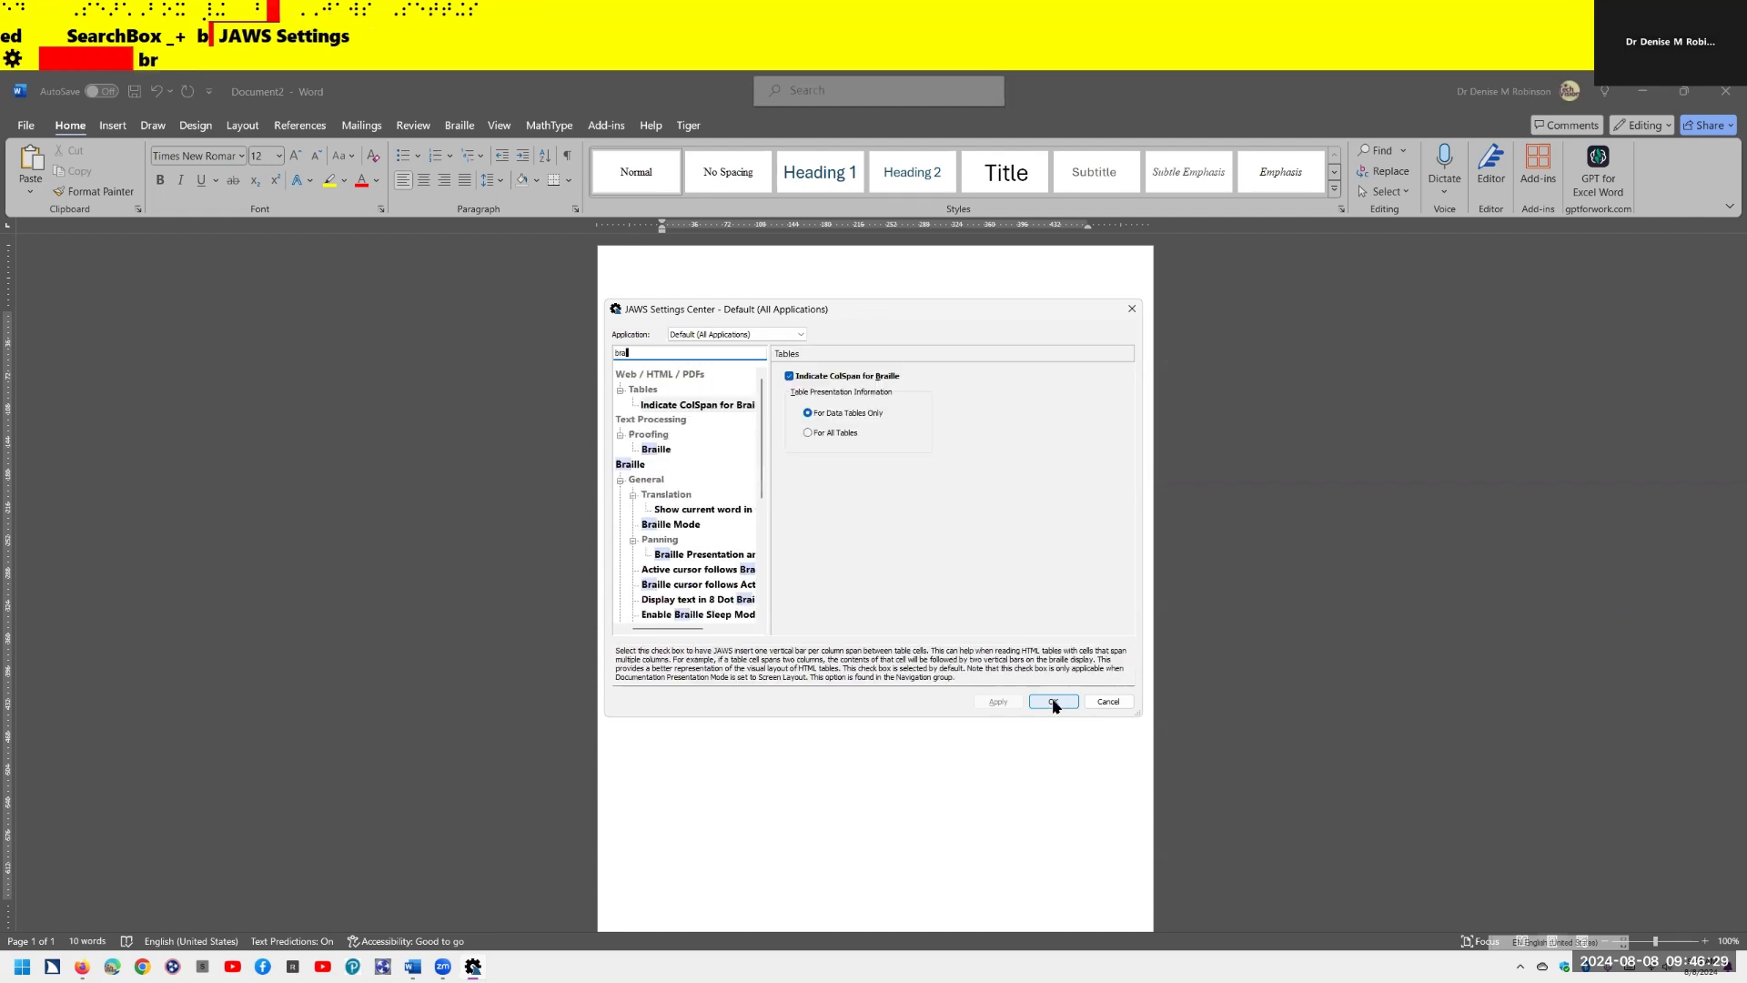
type("ille m")
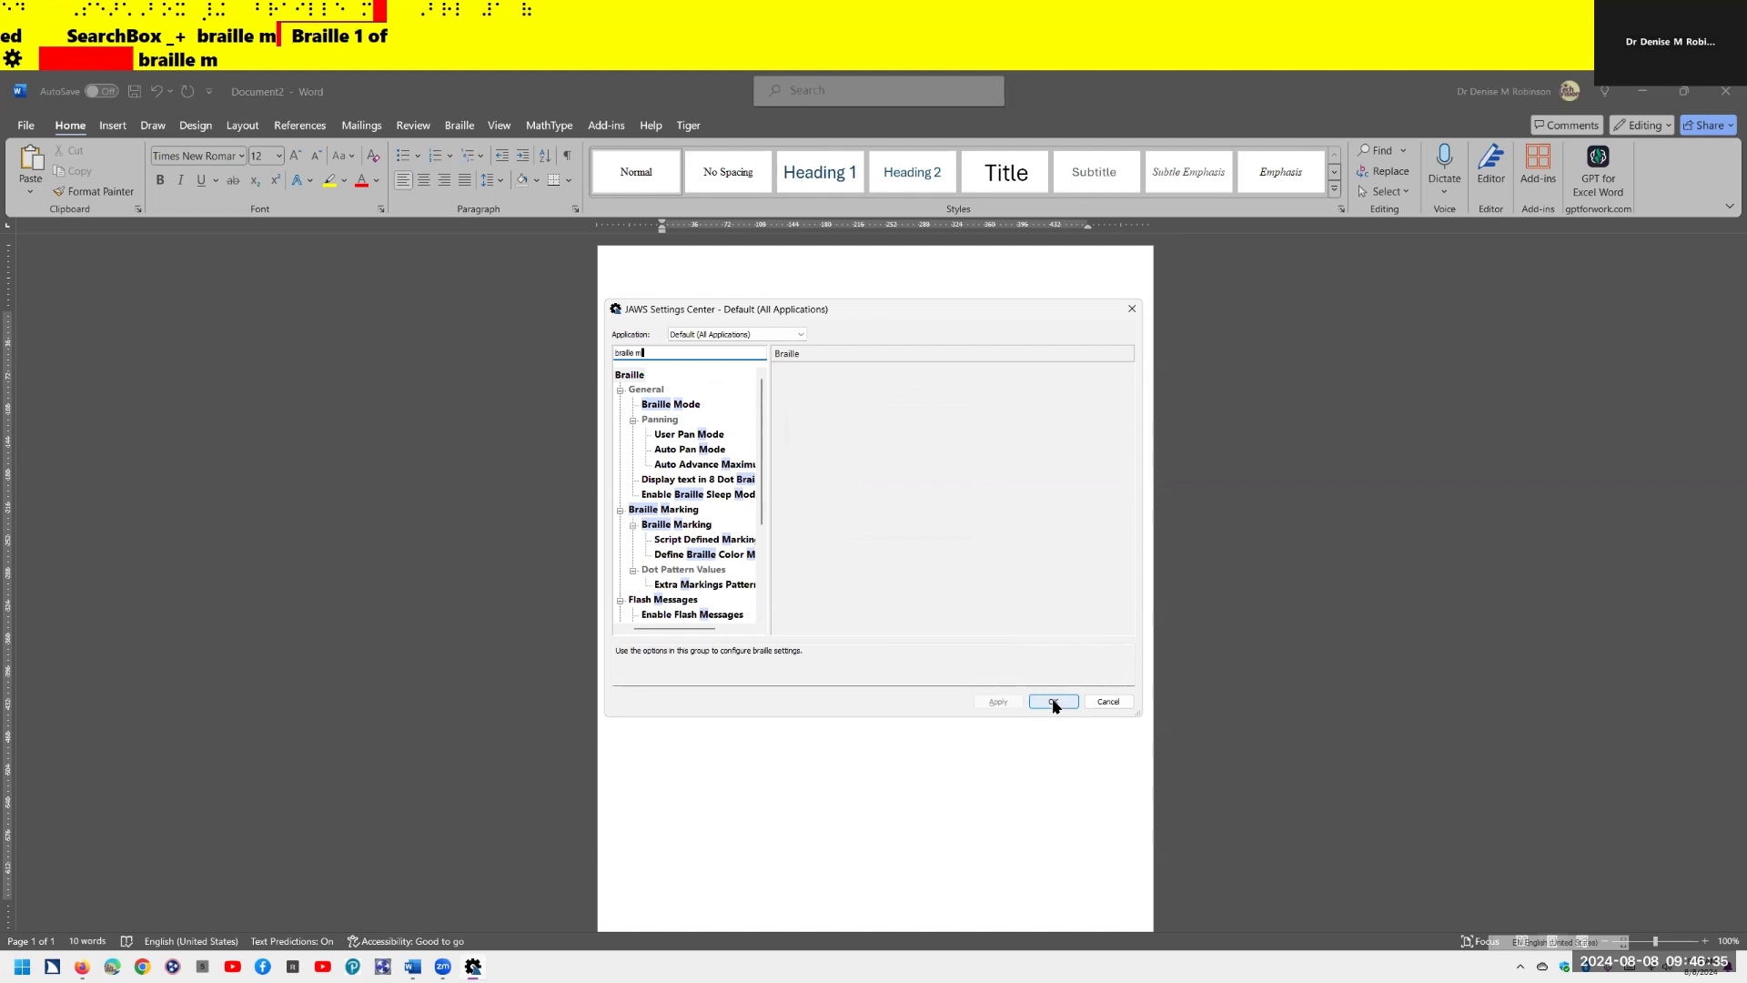
key("Tab")
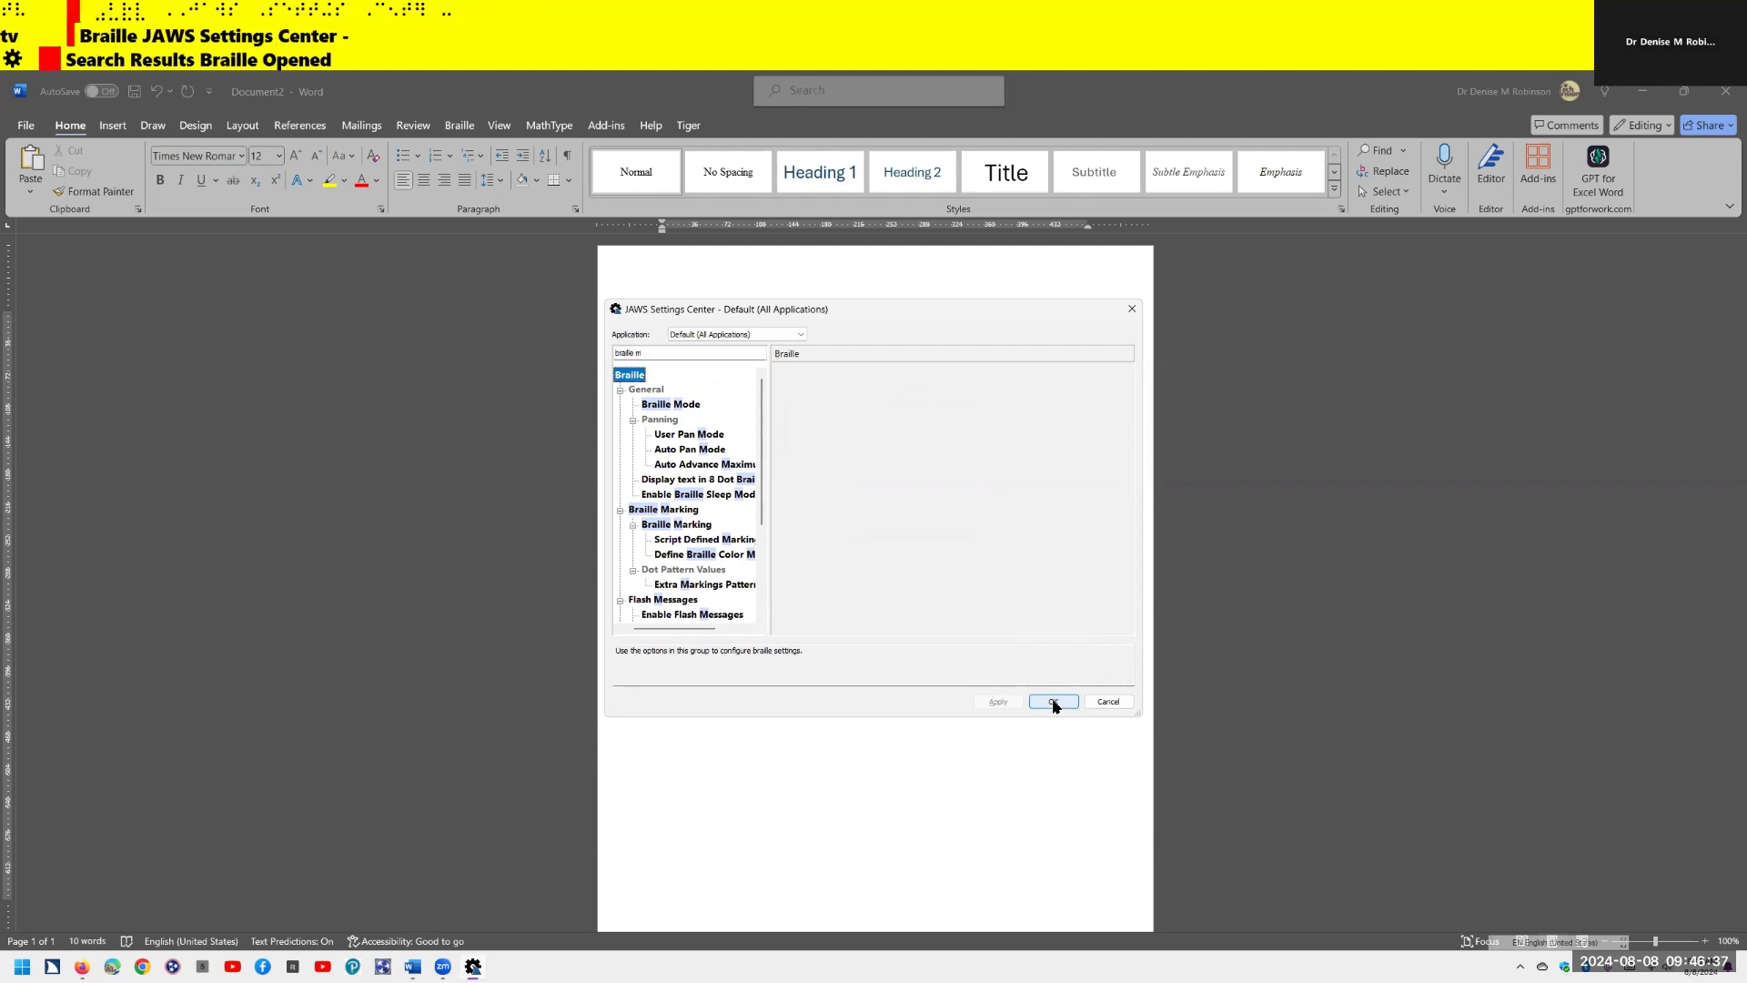
key("Down")
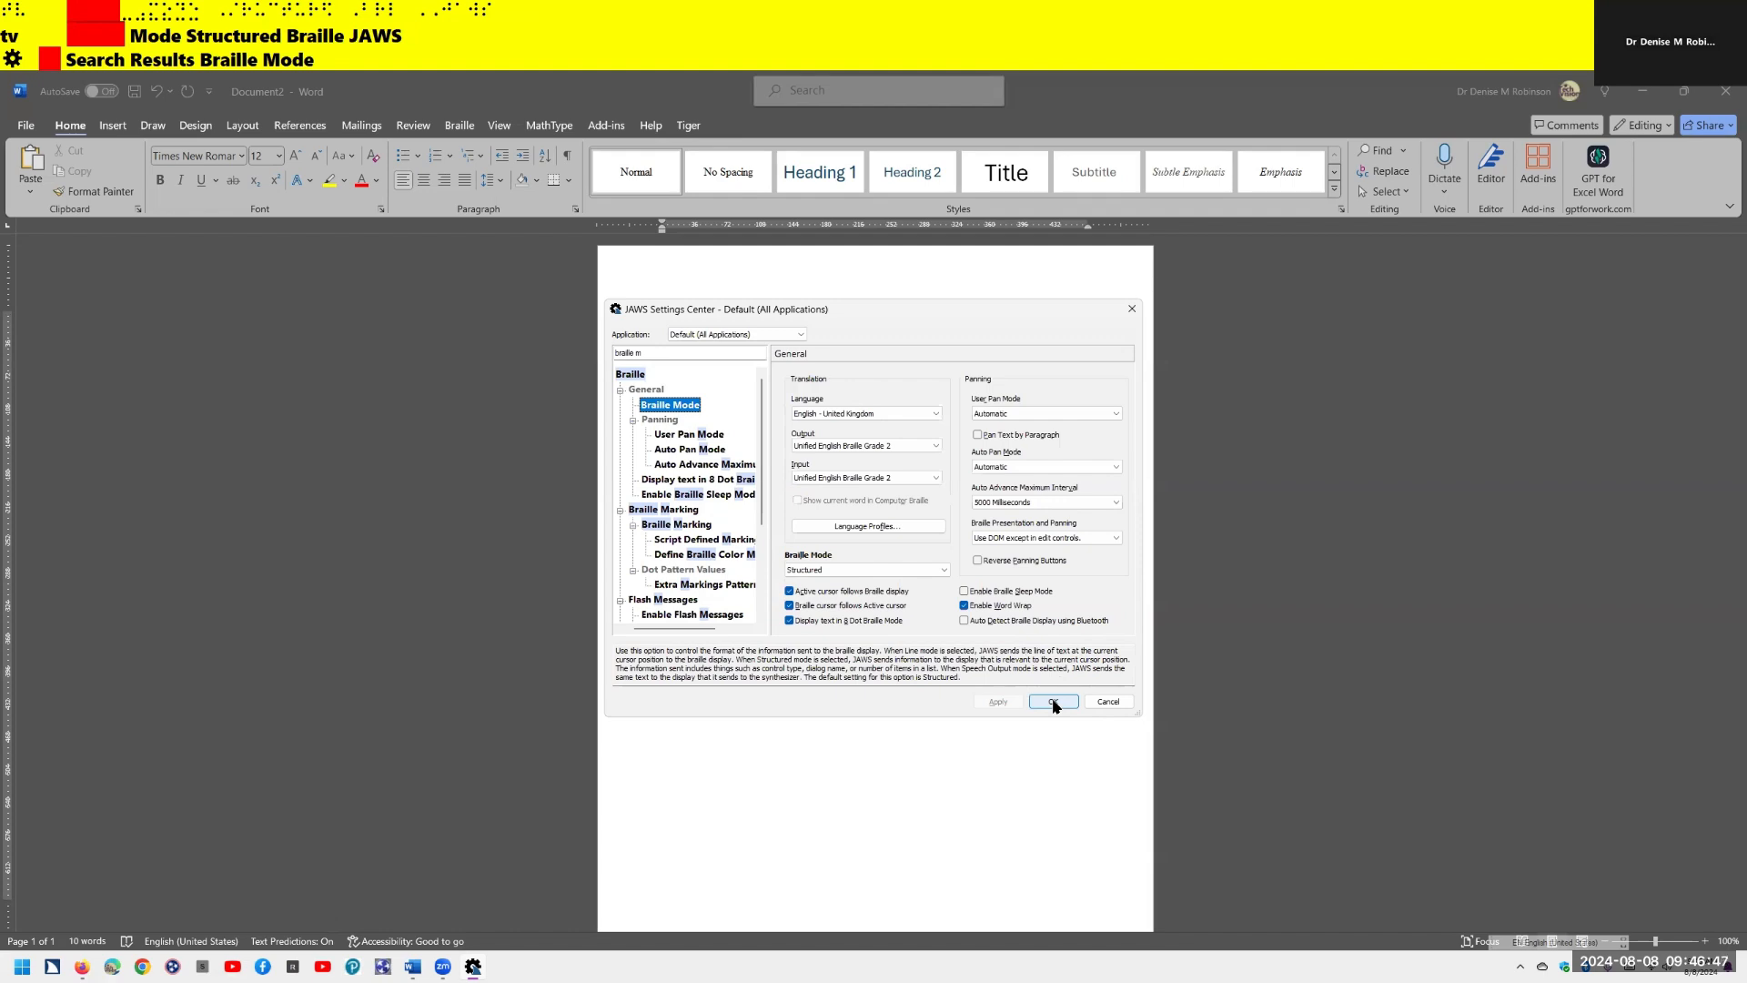
key("Tab")
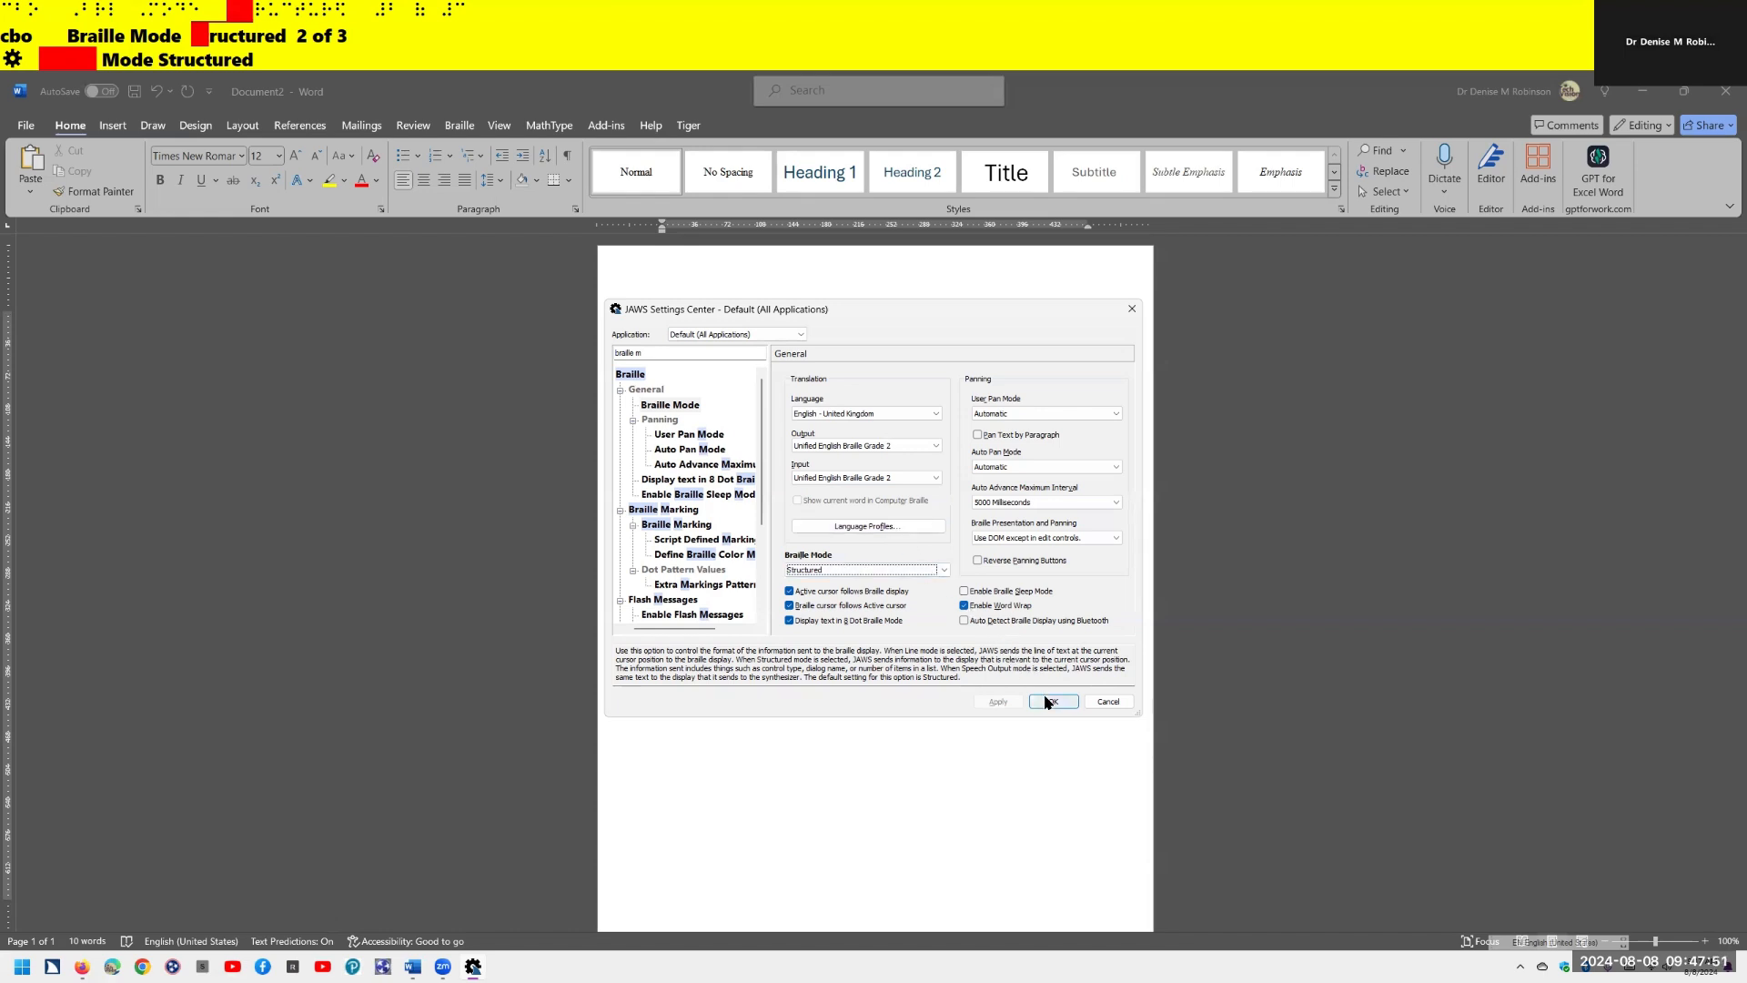
Step: Open the details of the primary English - United Kingdom braille language profile and go to its math braille setting
left_click(869, 526)
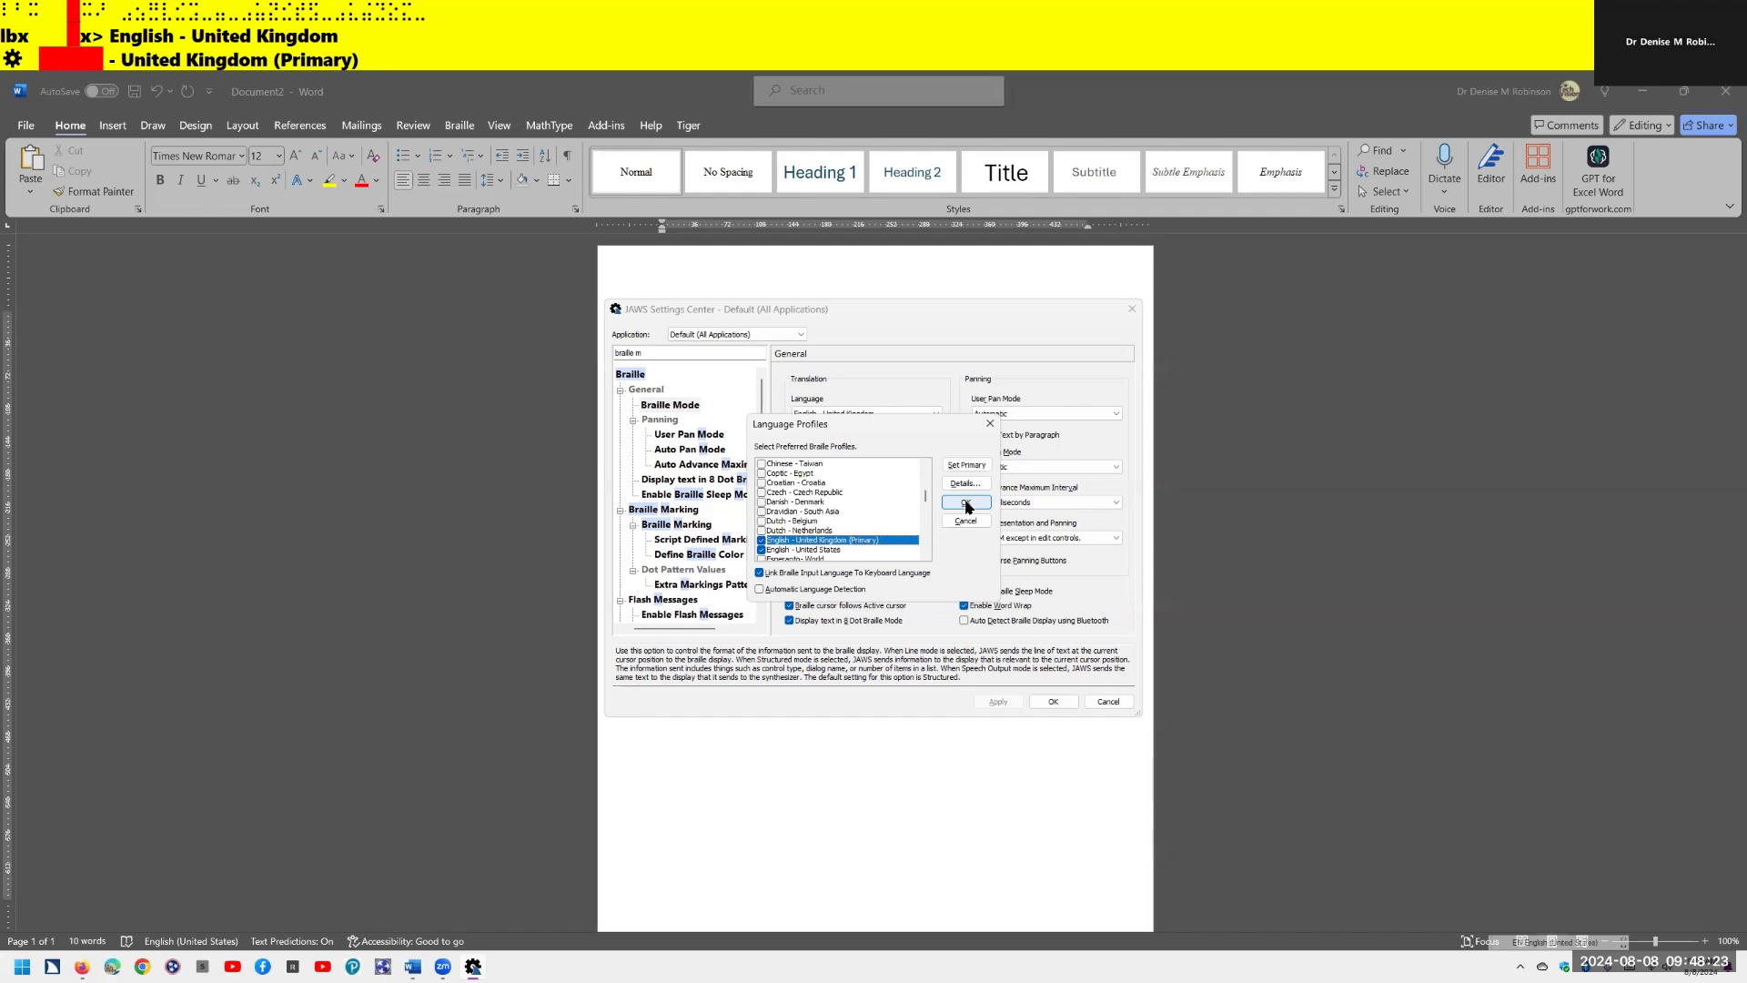
key("alt+d")
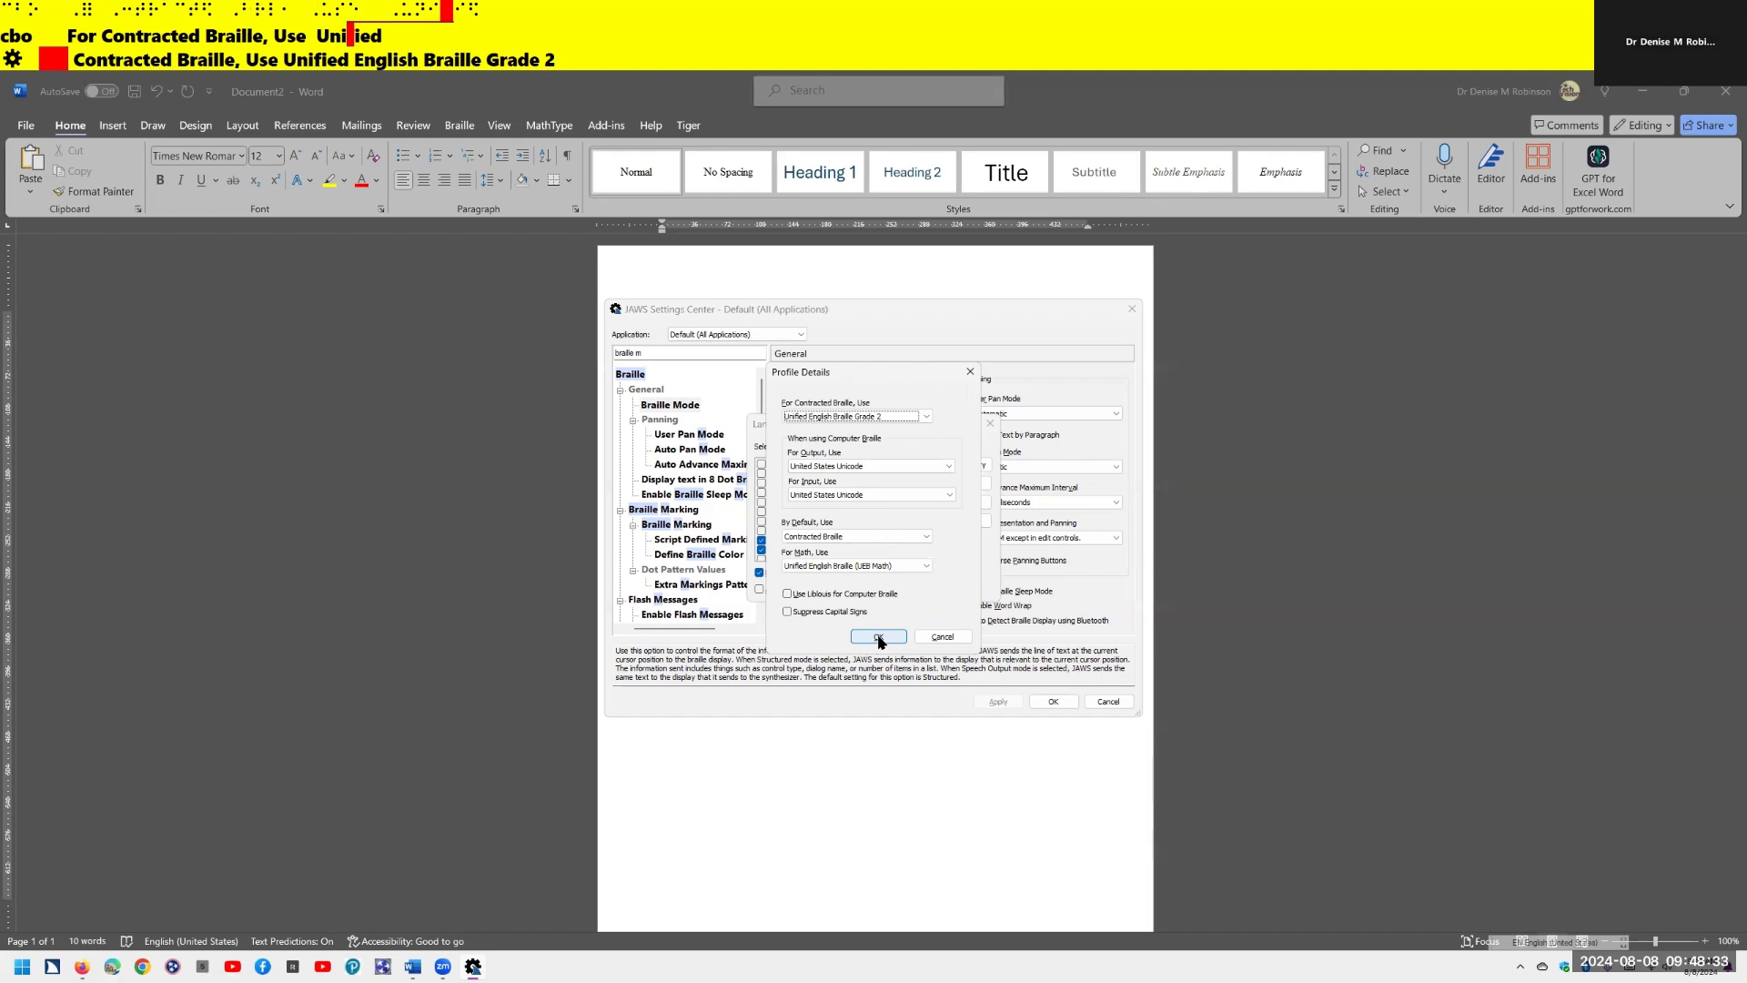
key("ctrl")
key("Tab")
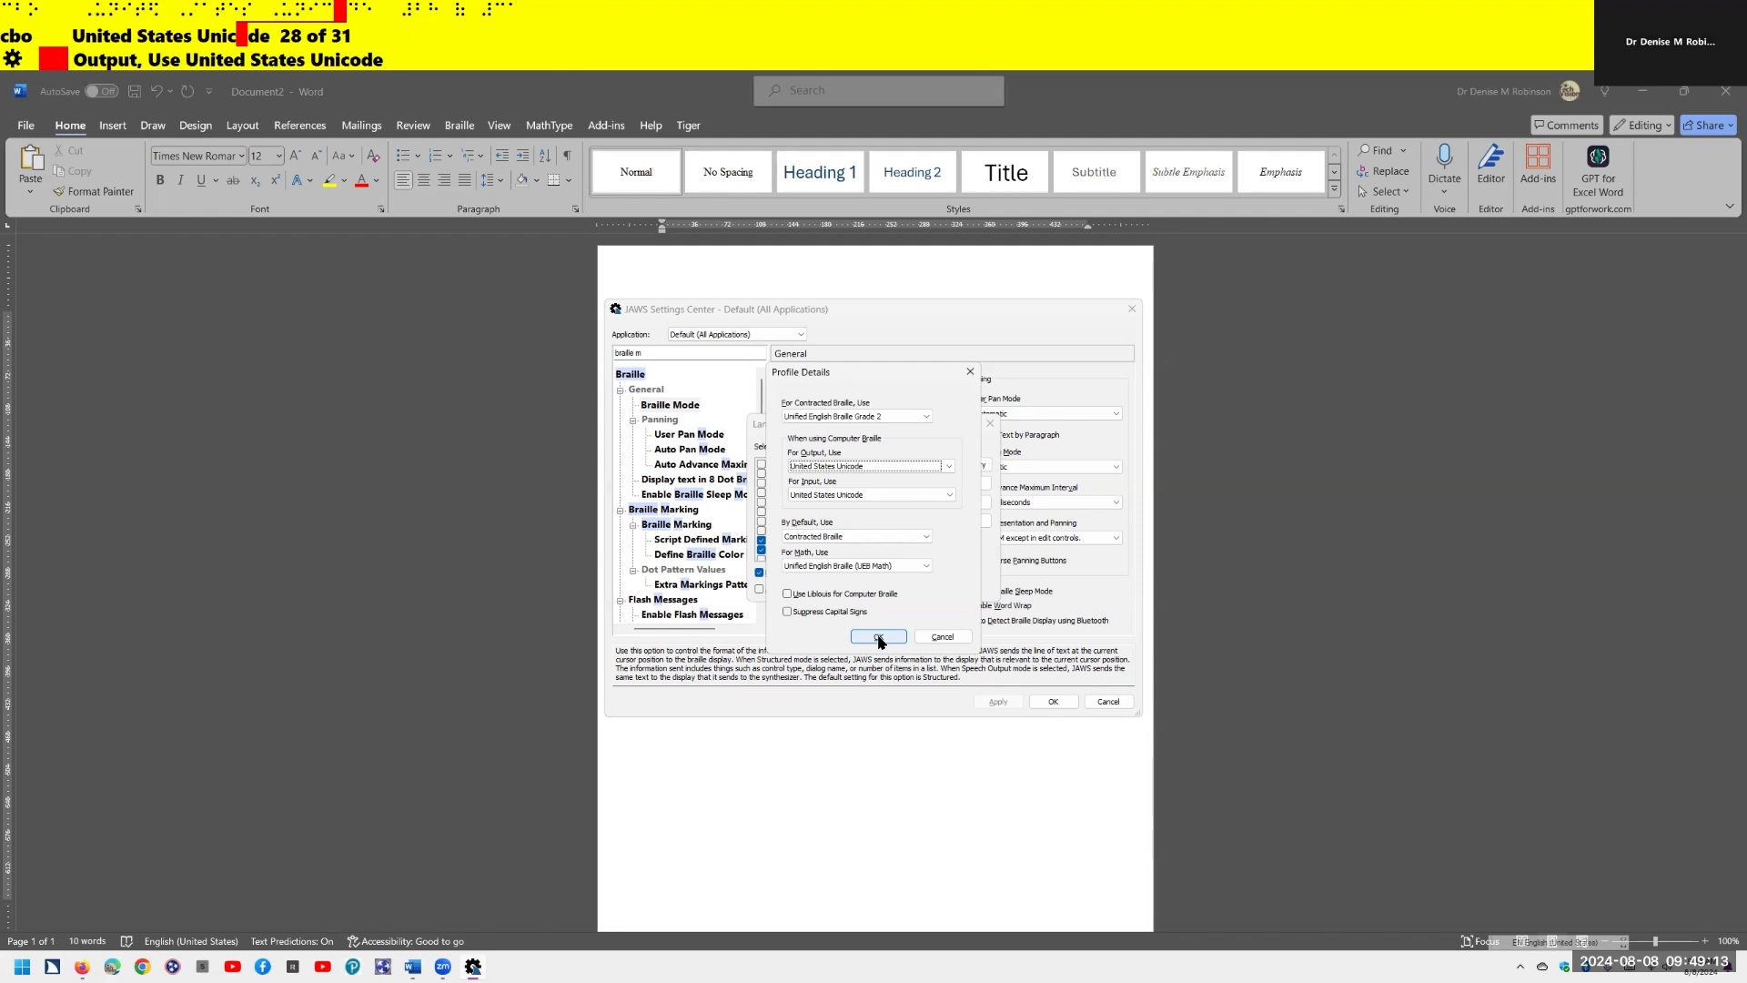
key("Tab")
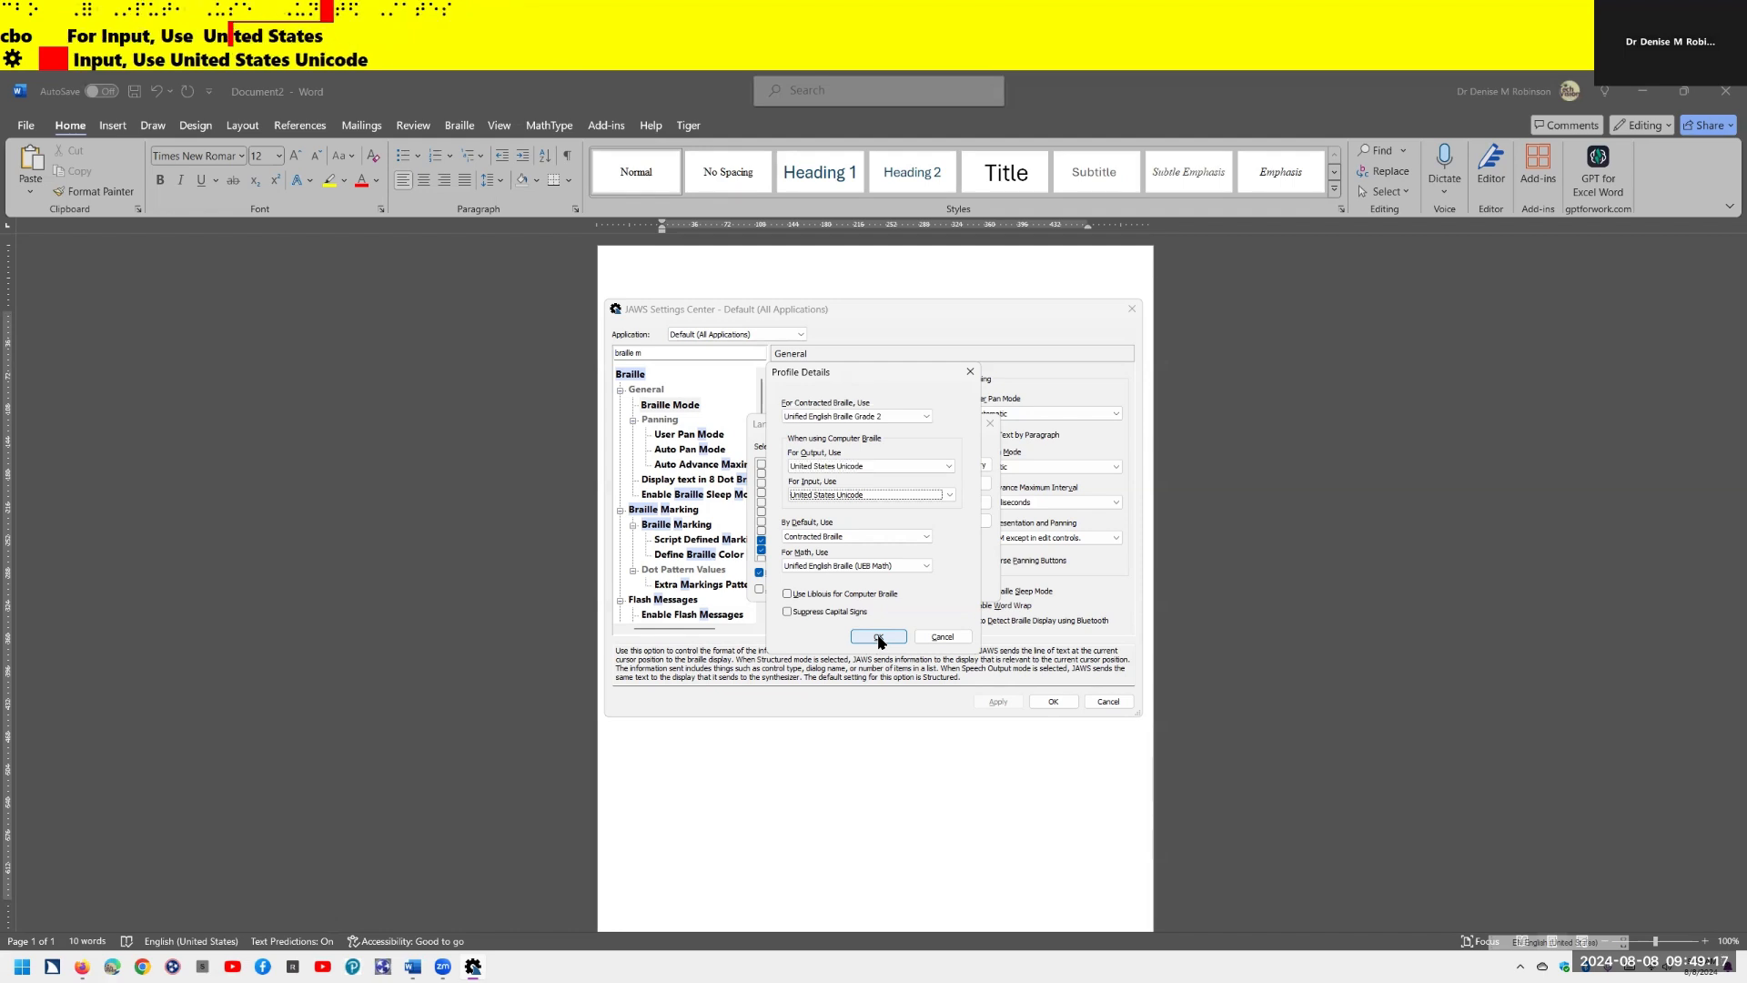
key("Tab")
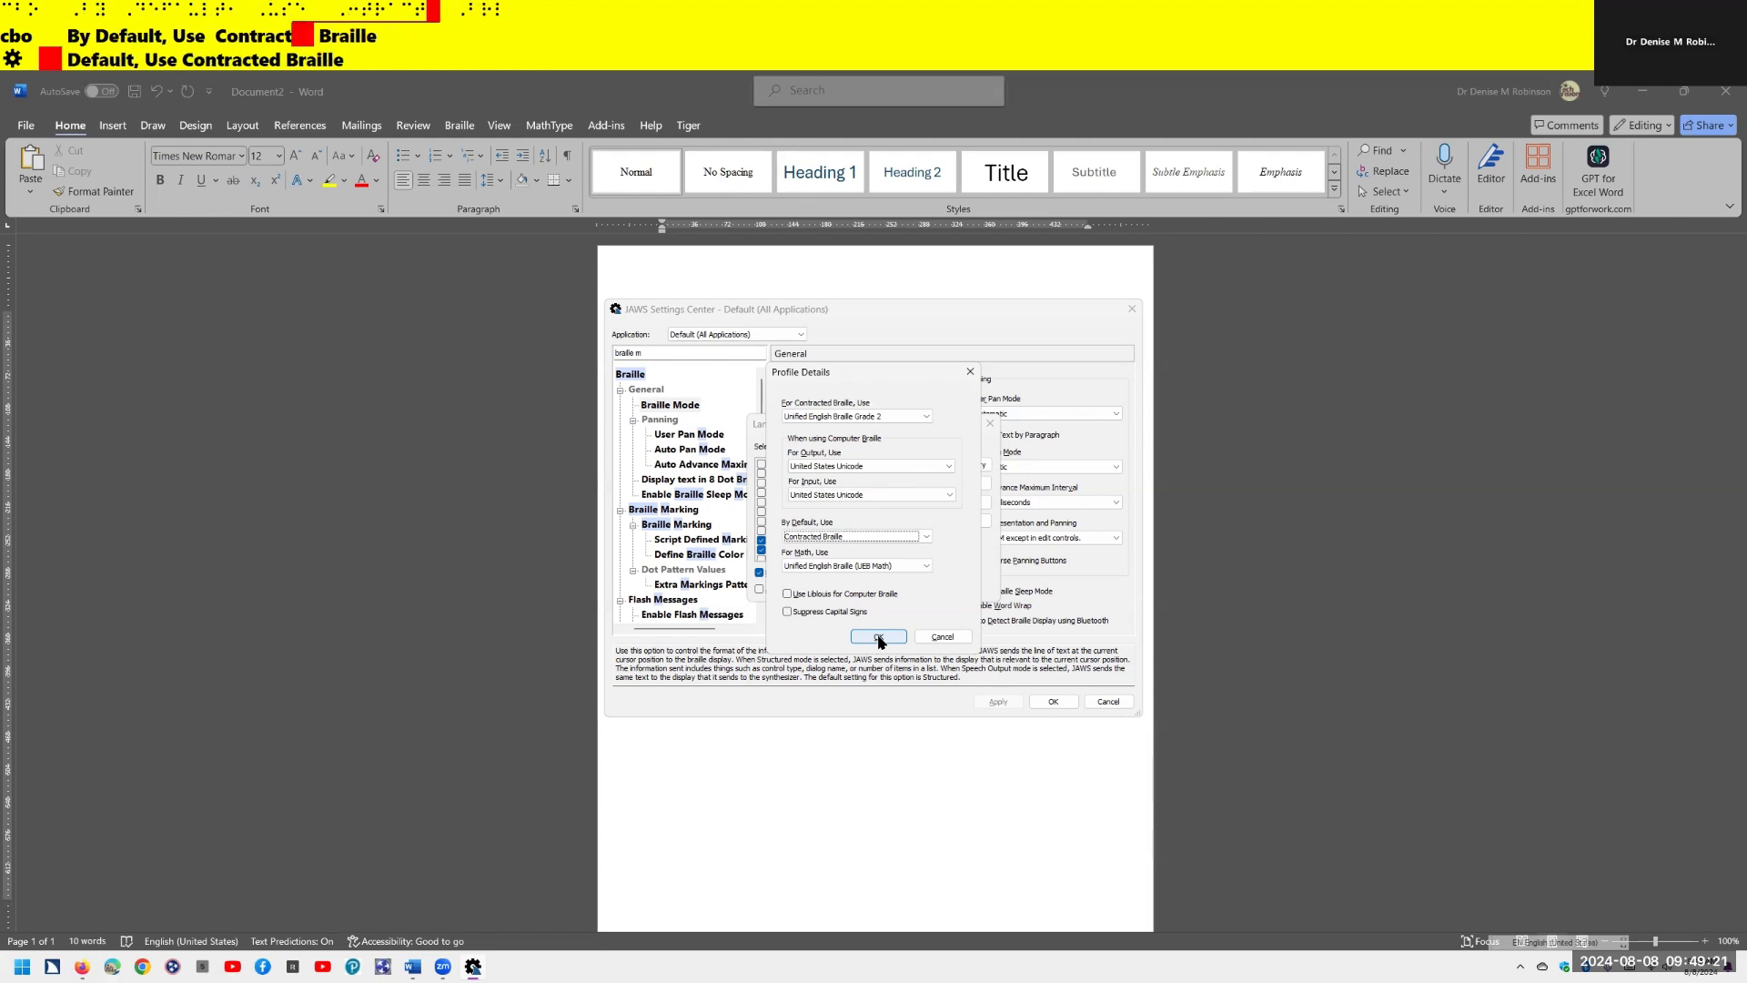
key("Tab")
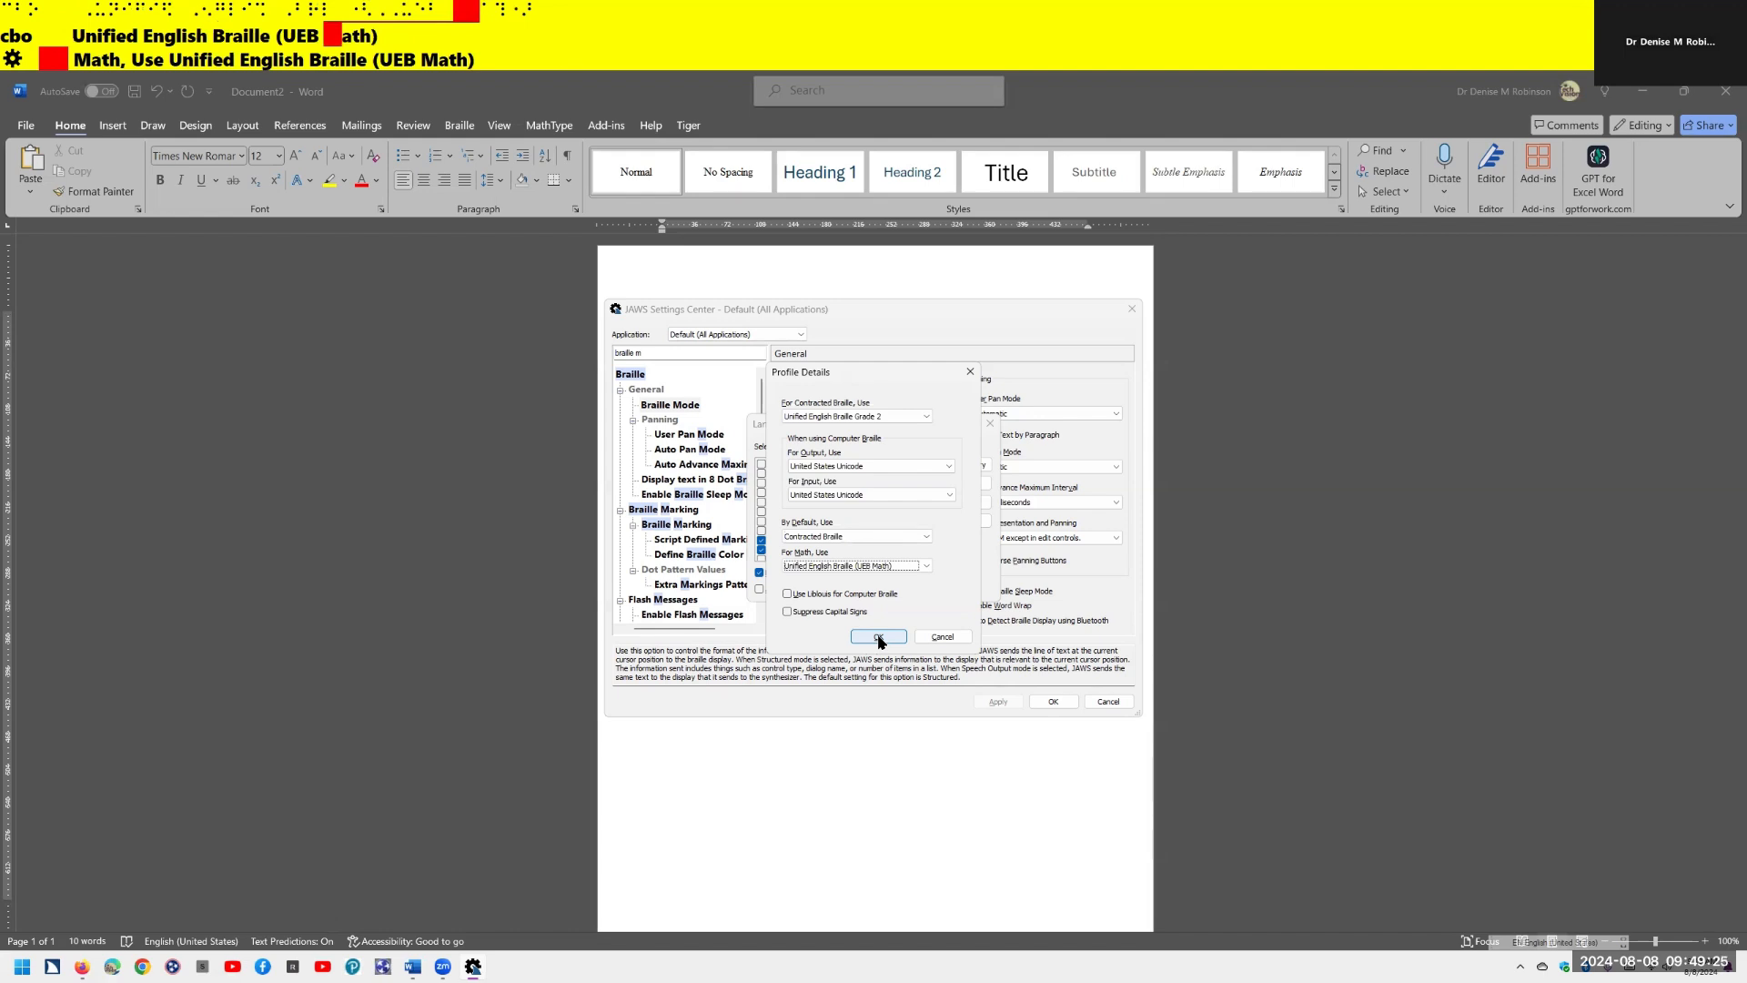
key("ctrl")
Step: Set the profile's math braille to Unified English Braille (UEB Math), accept the profile dialogs and apply the JAWS settings
key("Up")
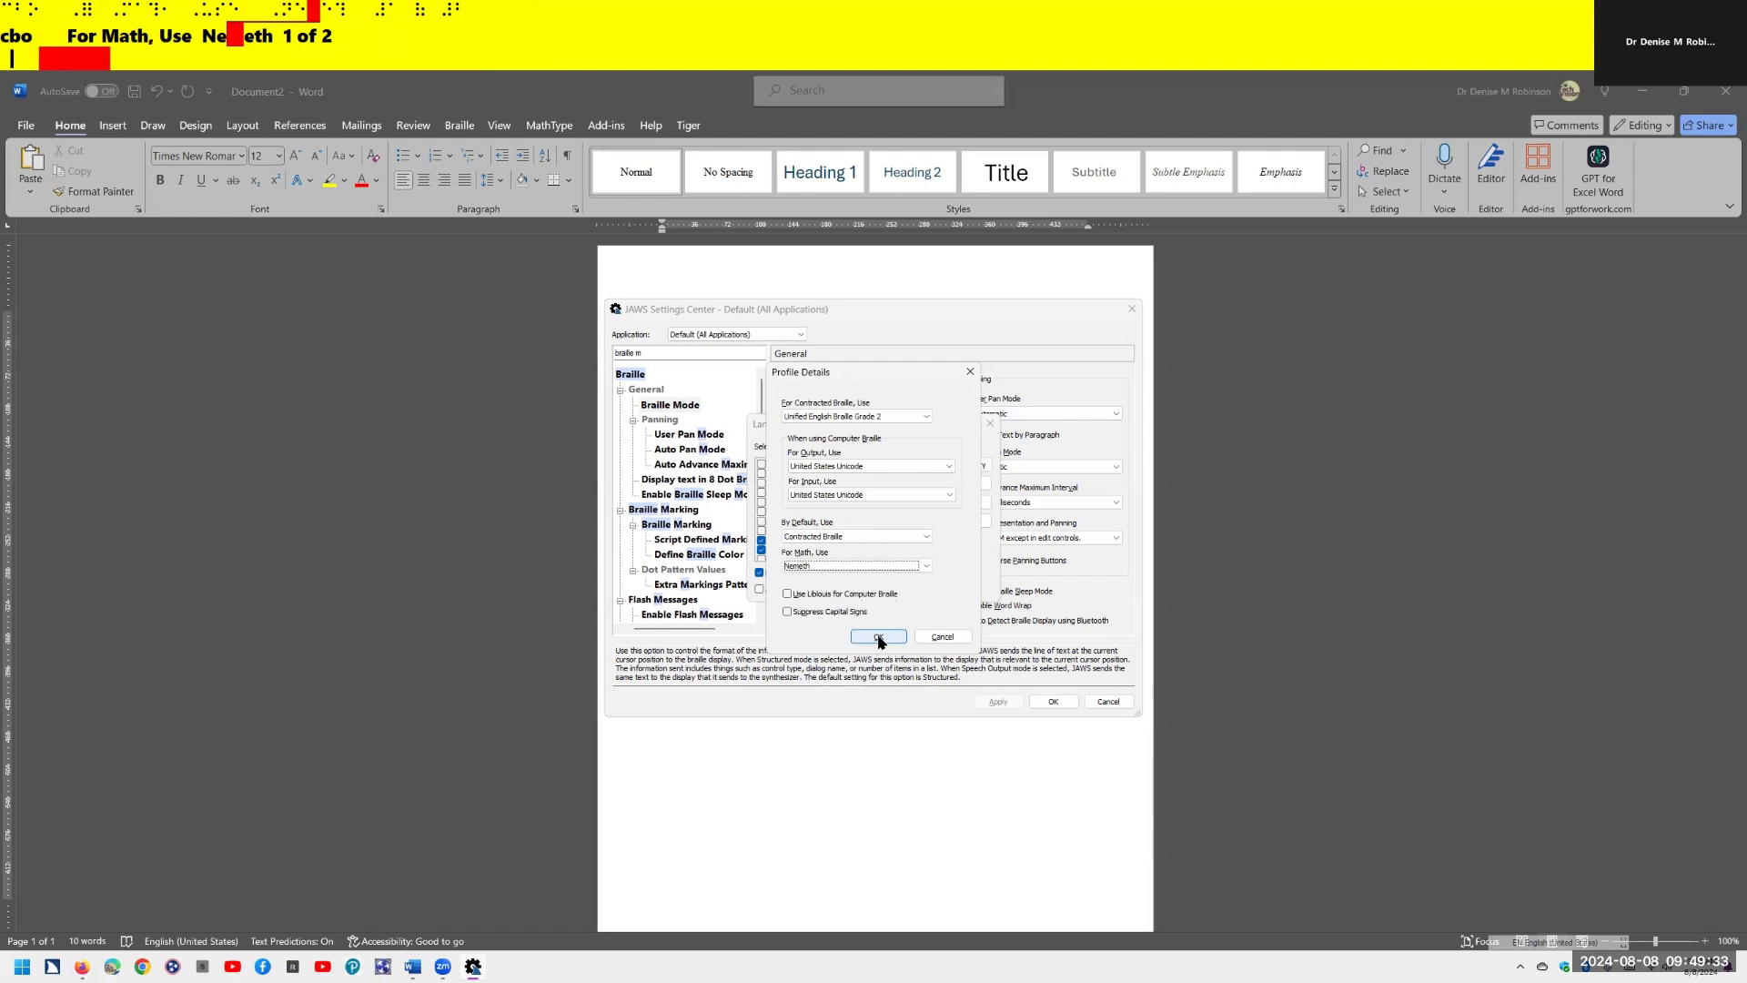
key("Down")
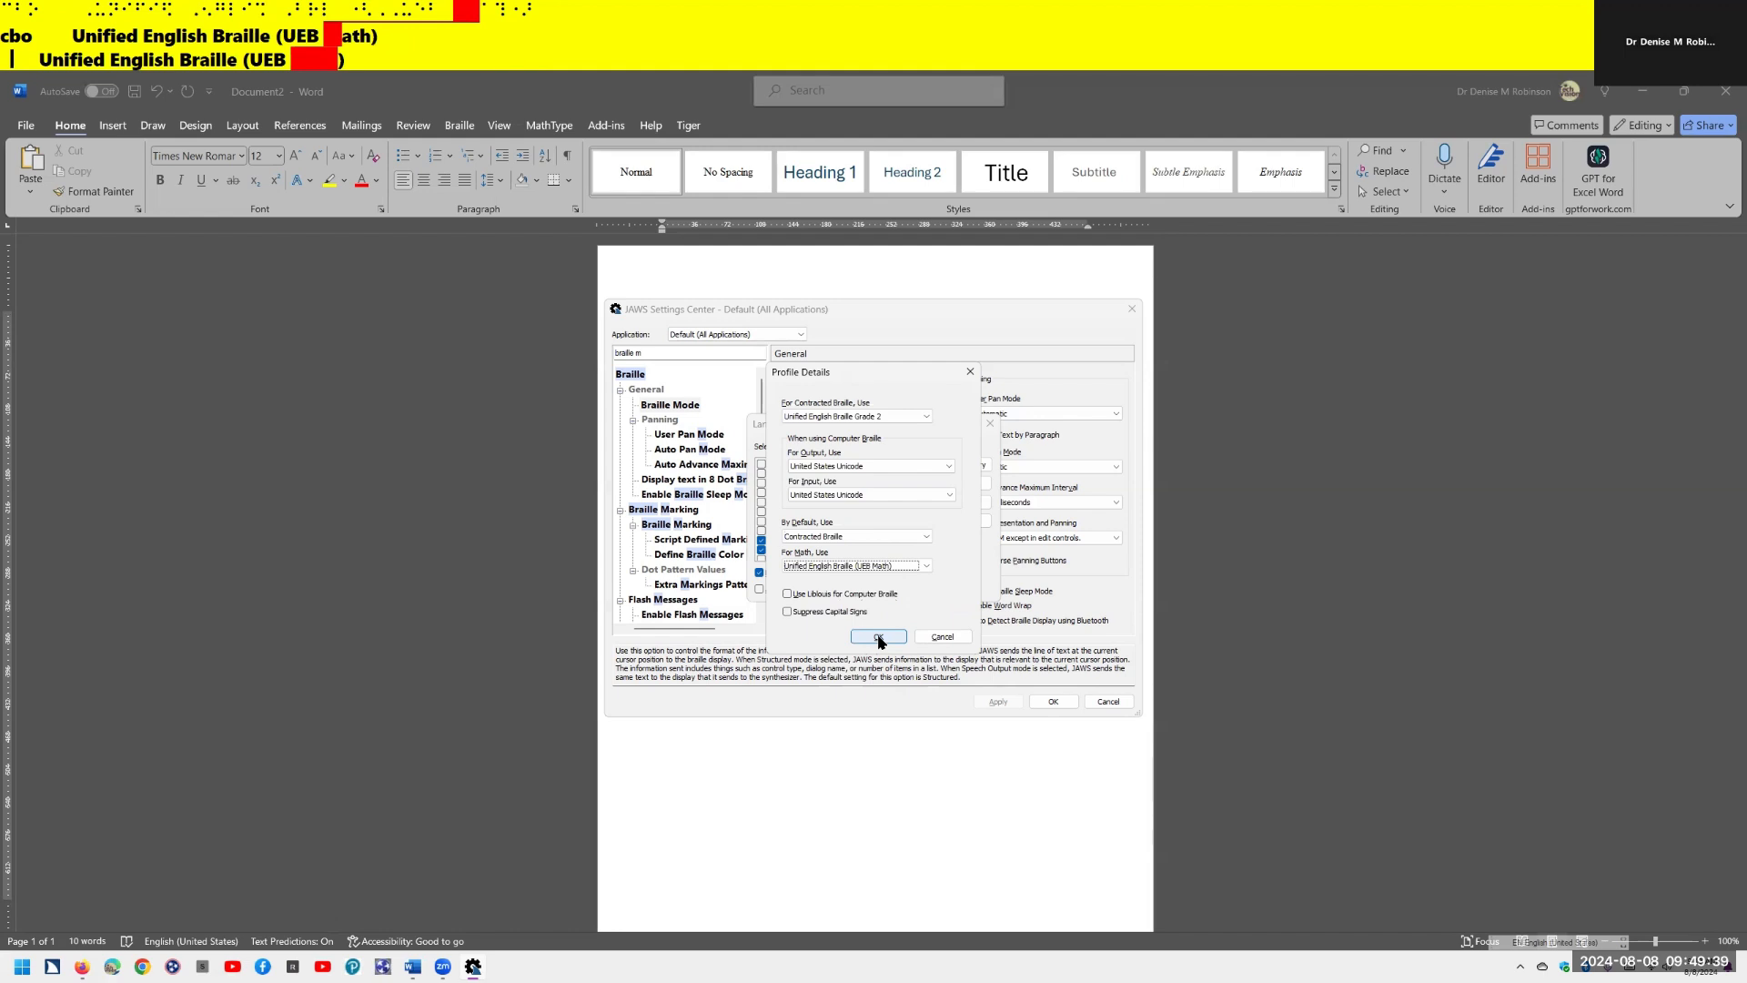
left_click(879, 638)
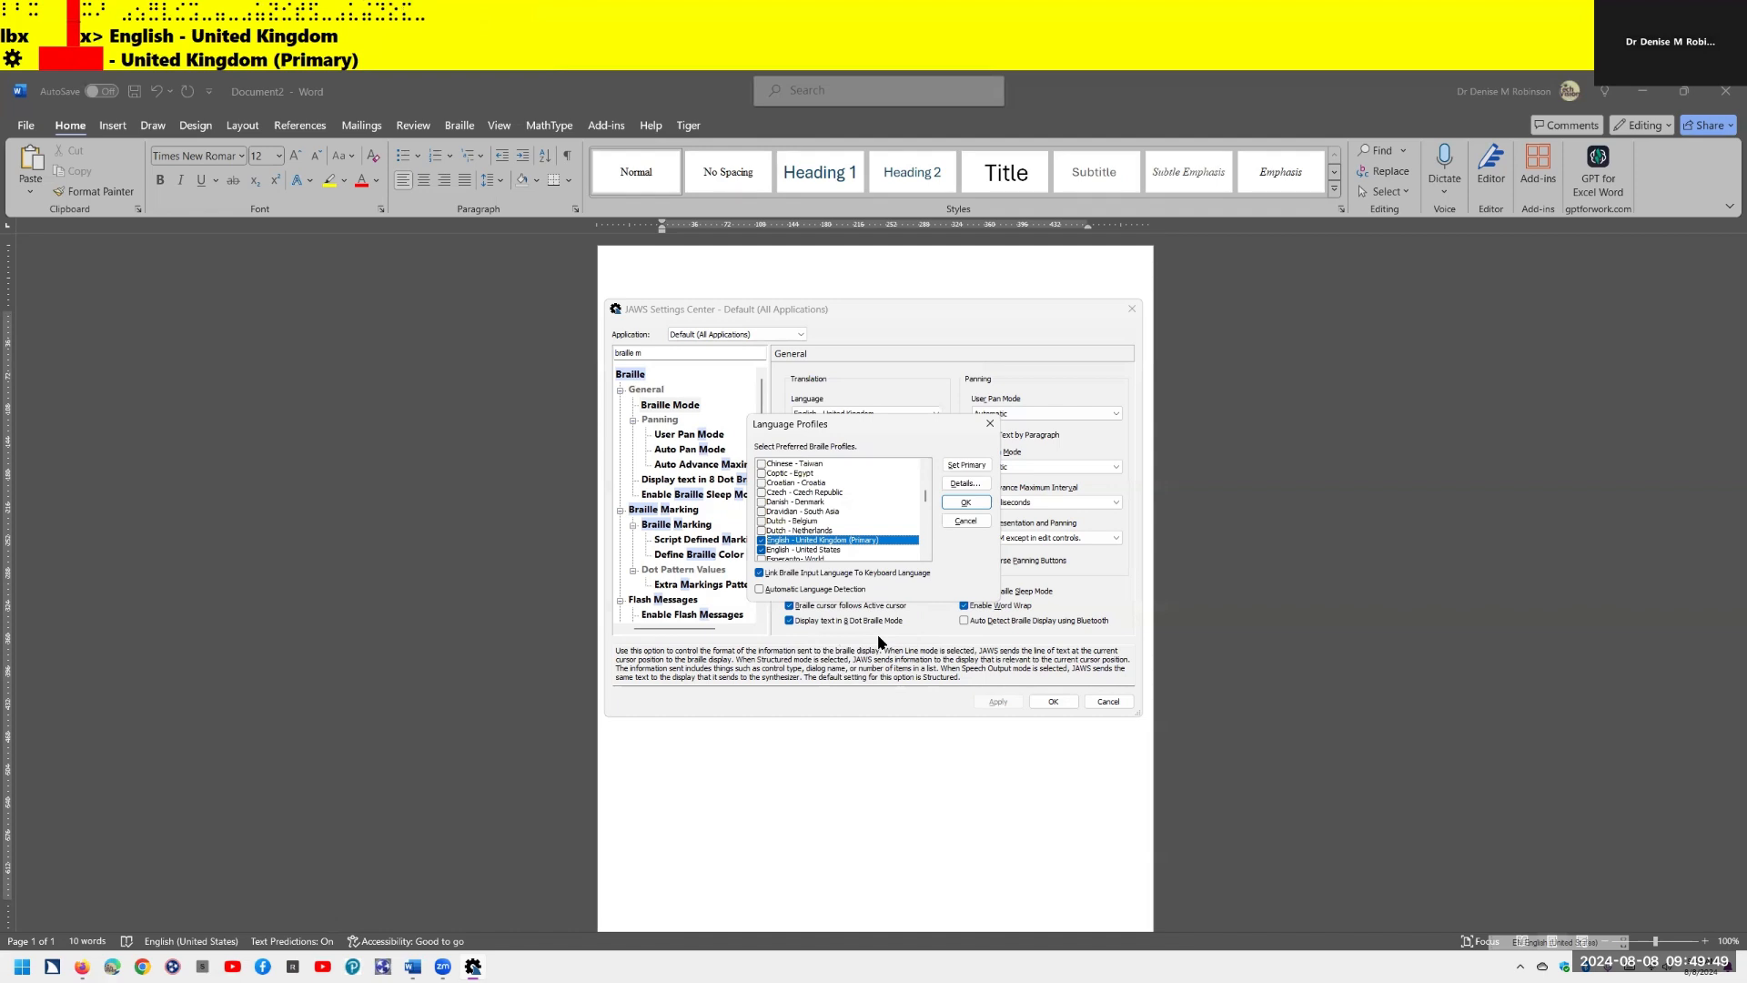
key("Return")
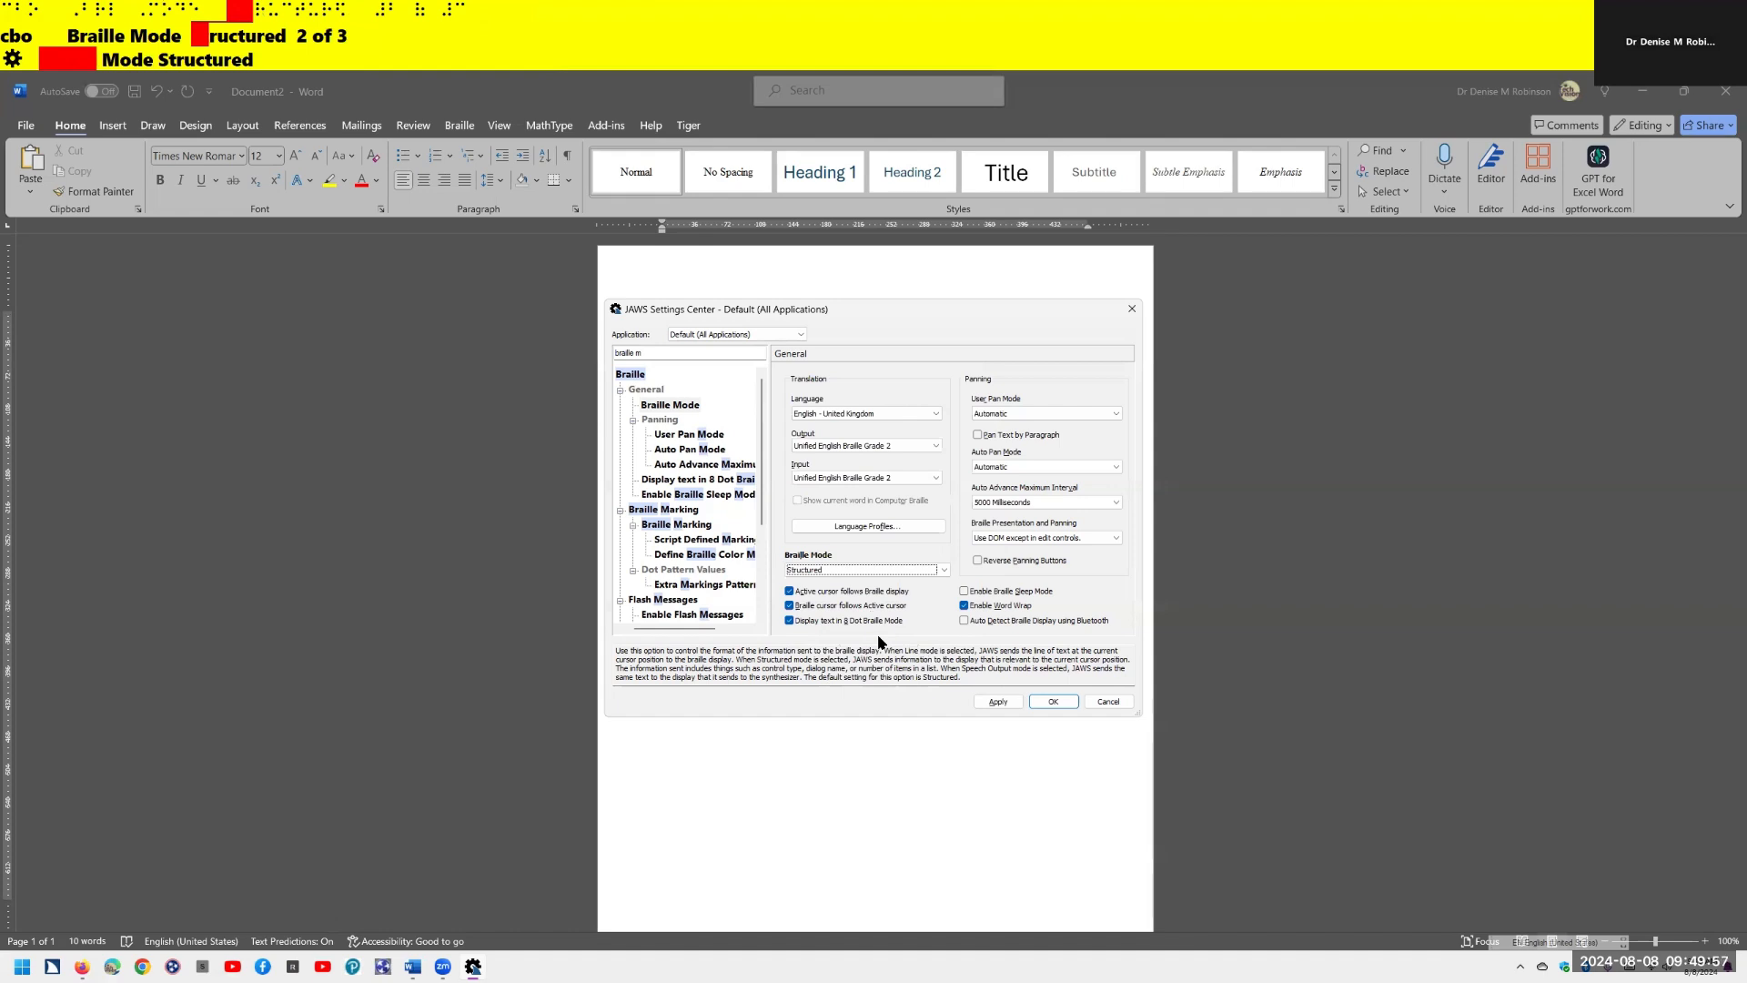
key("alt+a")
key("Return")
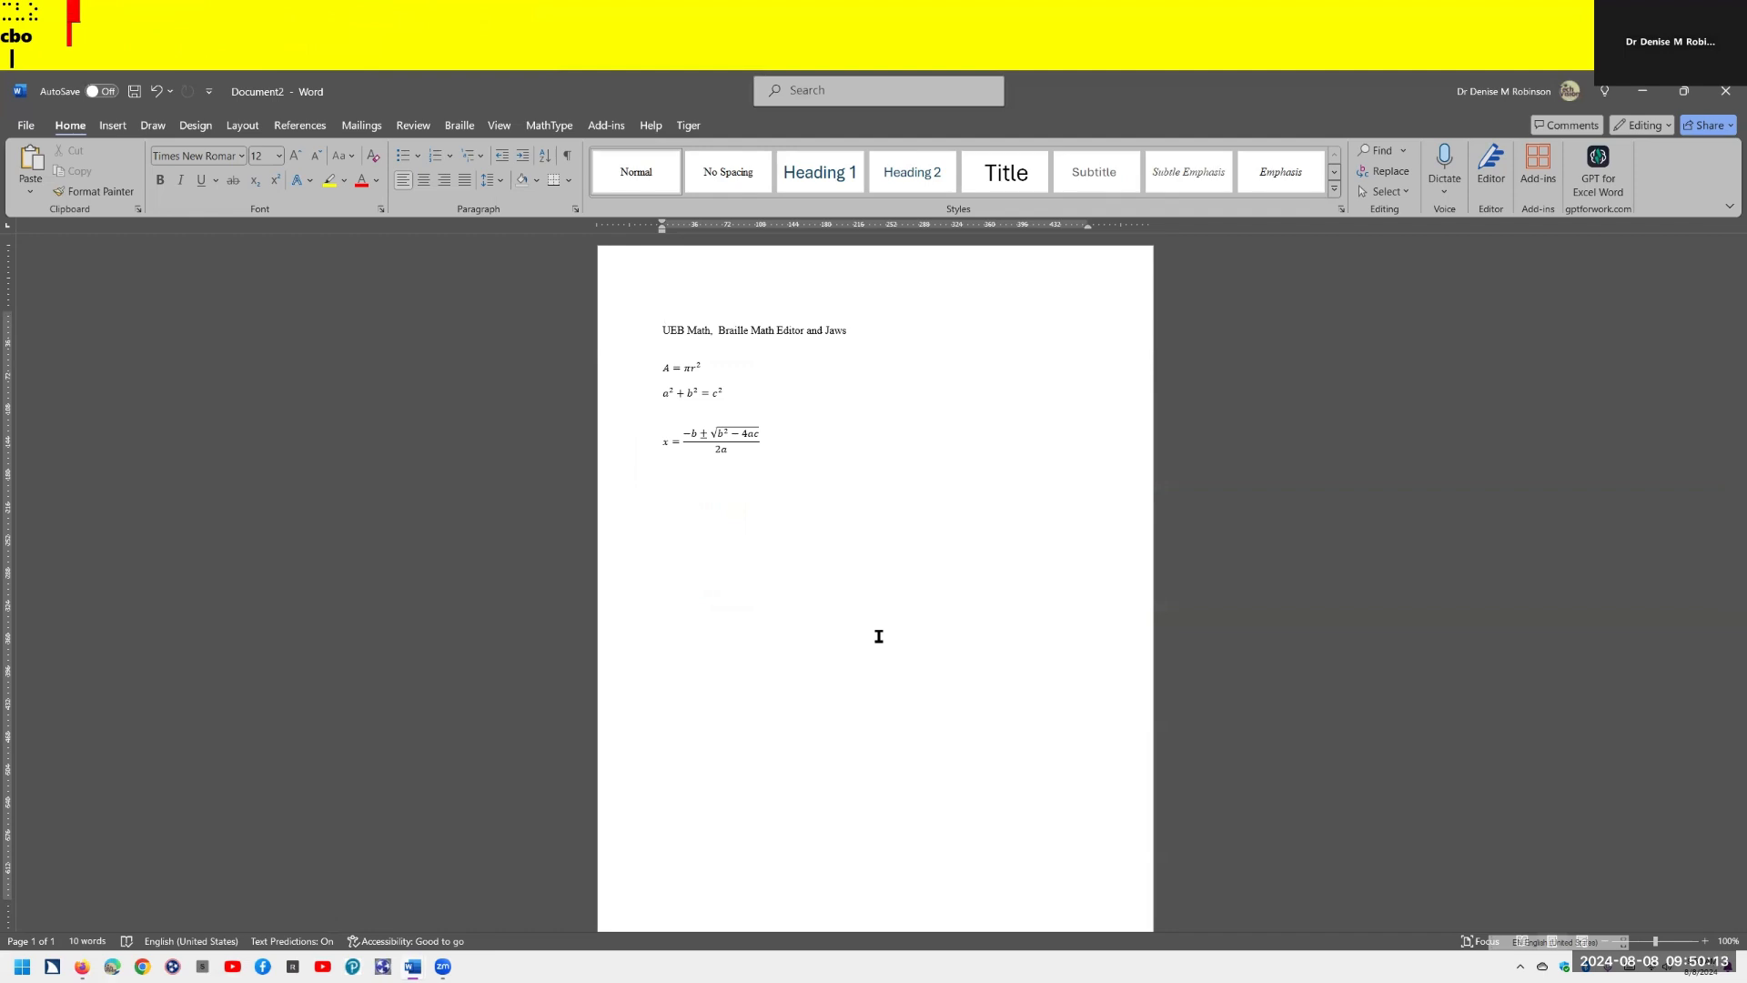
Step: Insert the equation 1 · 2 = on the line below the heading, writing it in UEB braille with the Braille Math Editor
key("Down")
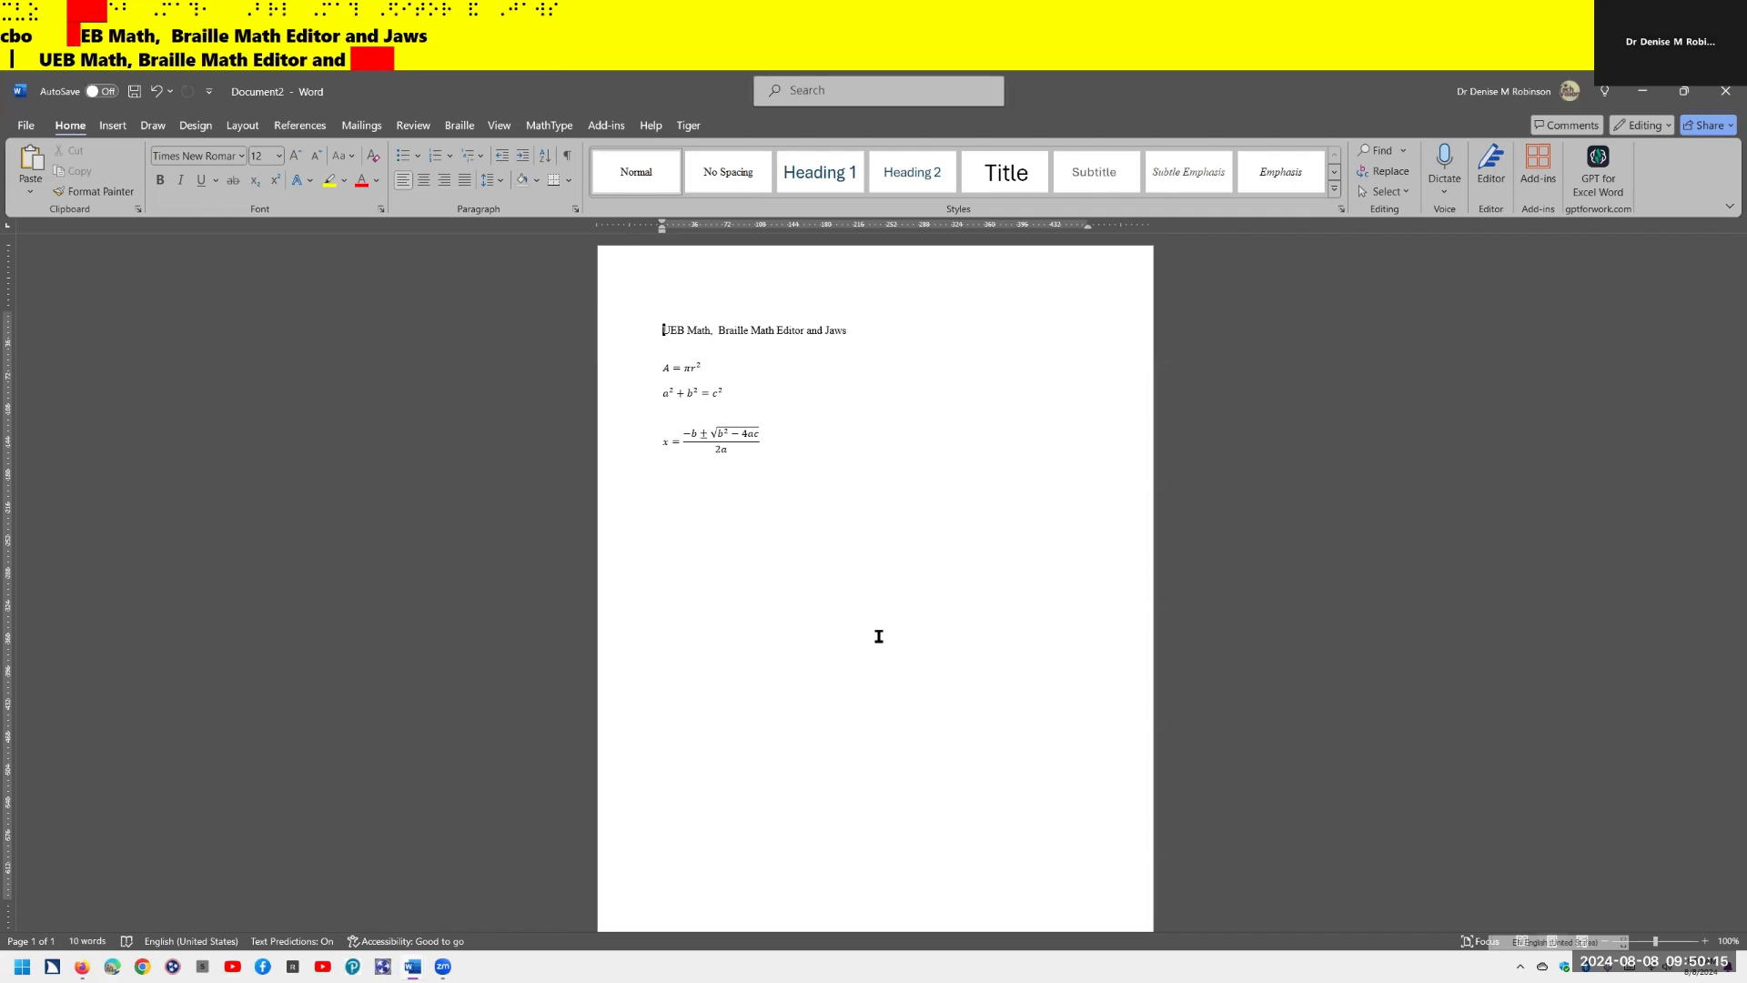
key("Down")
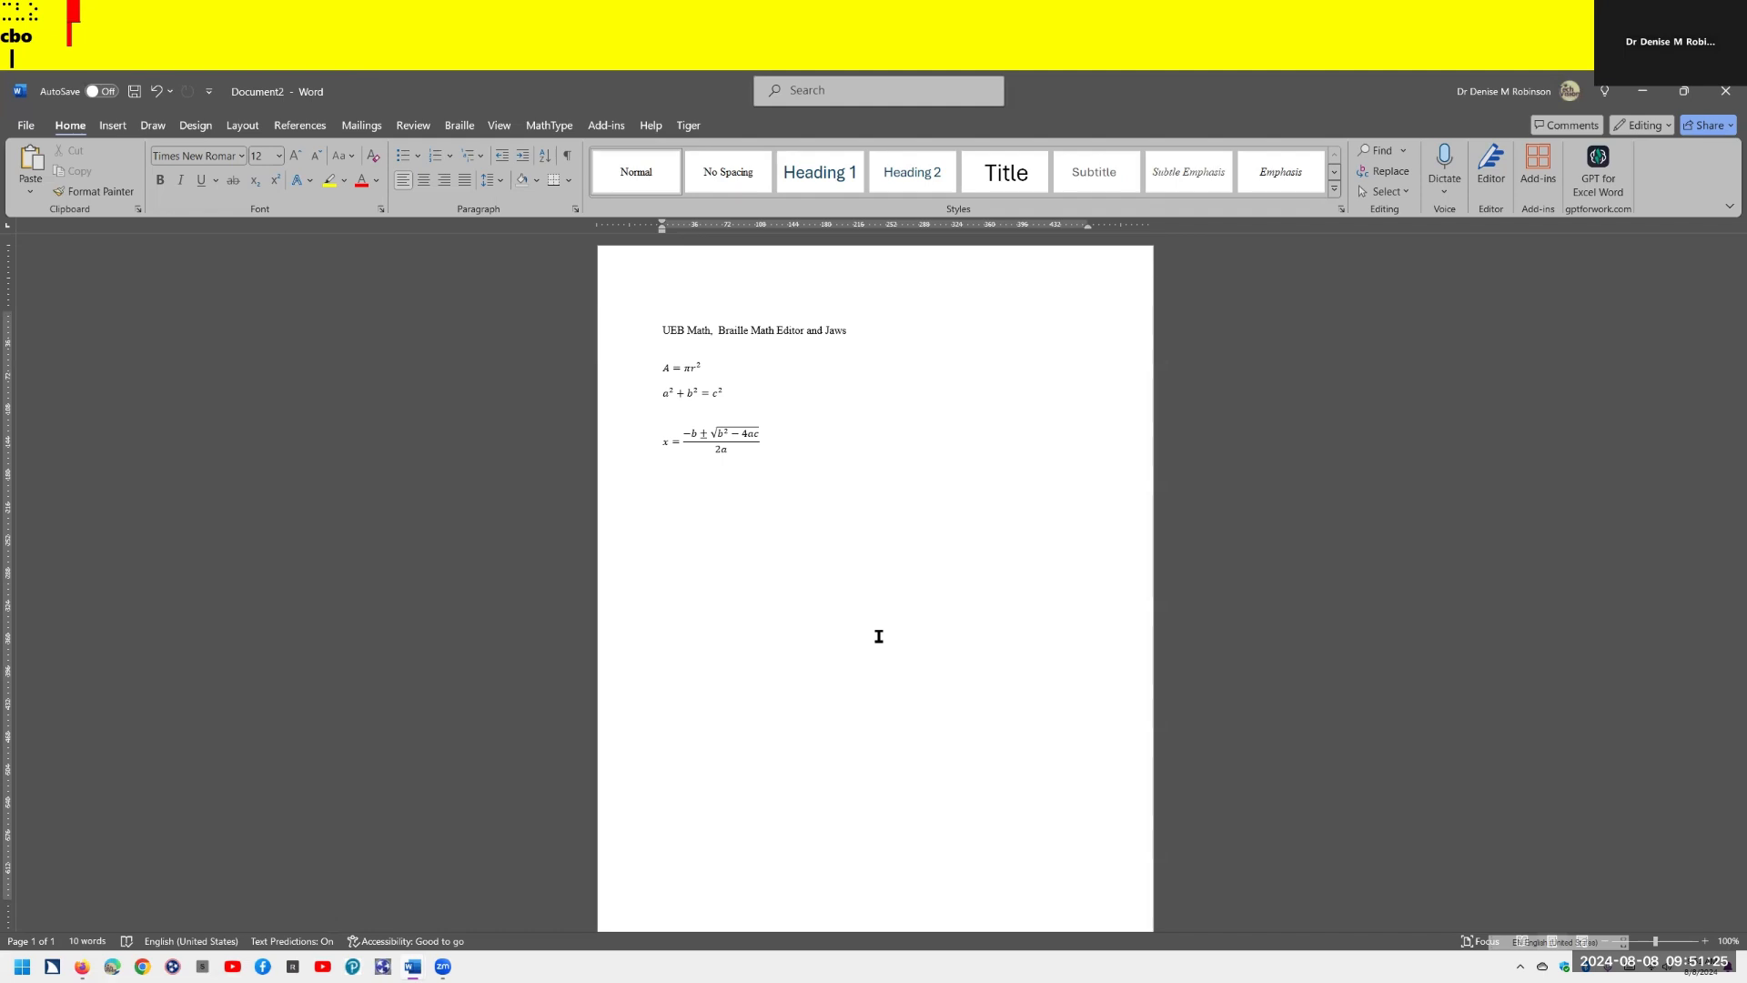
key("equal")
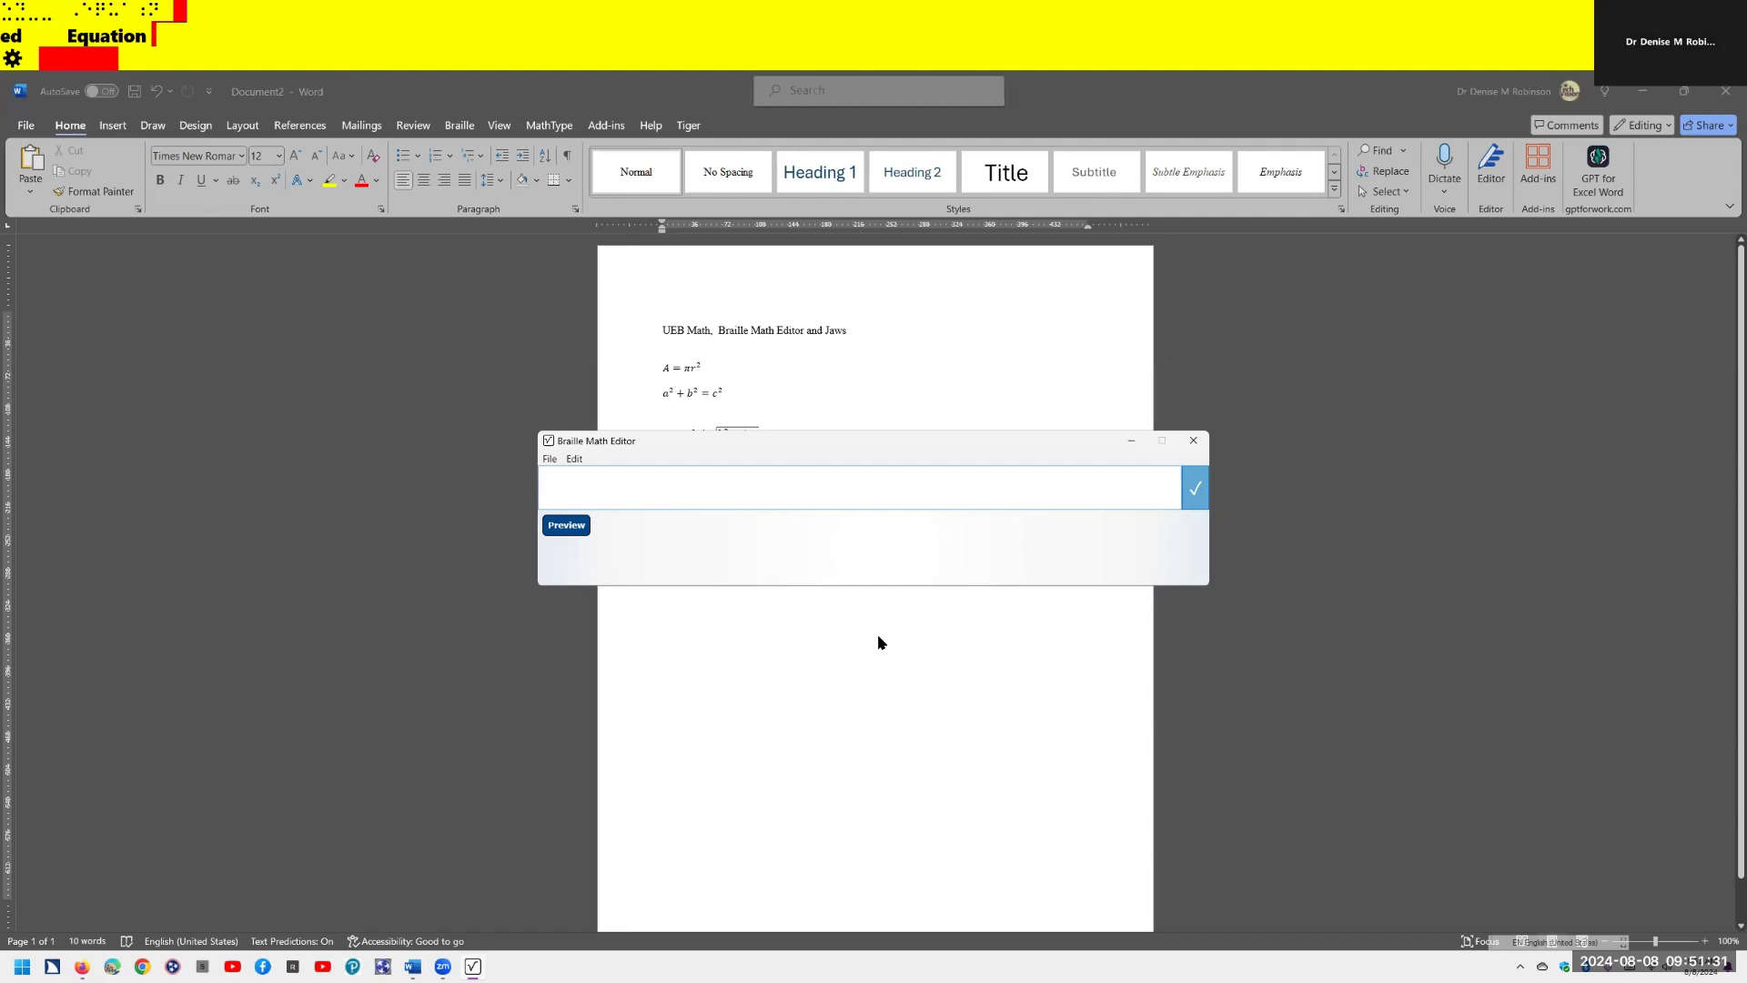
type("#a")
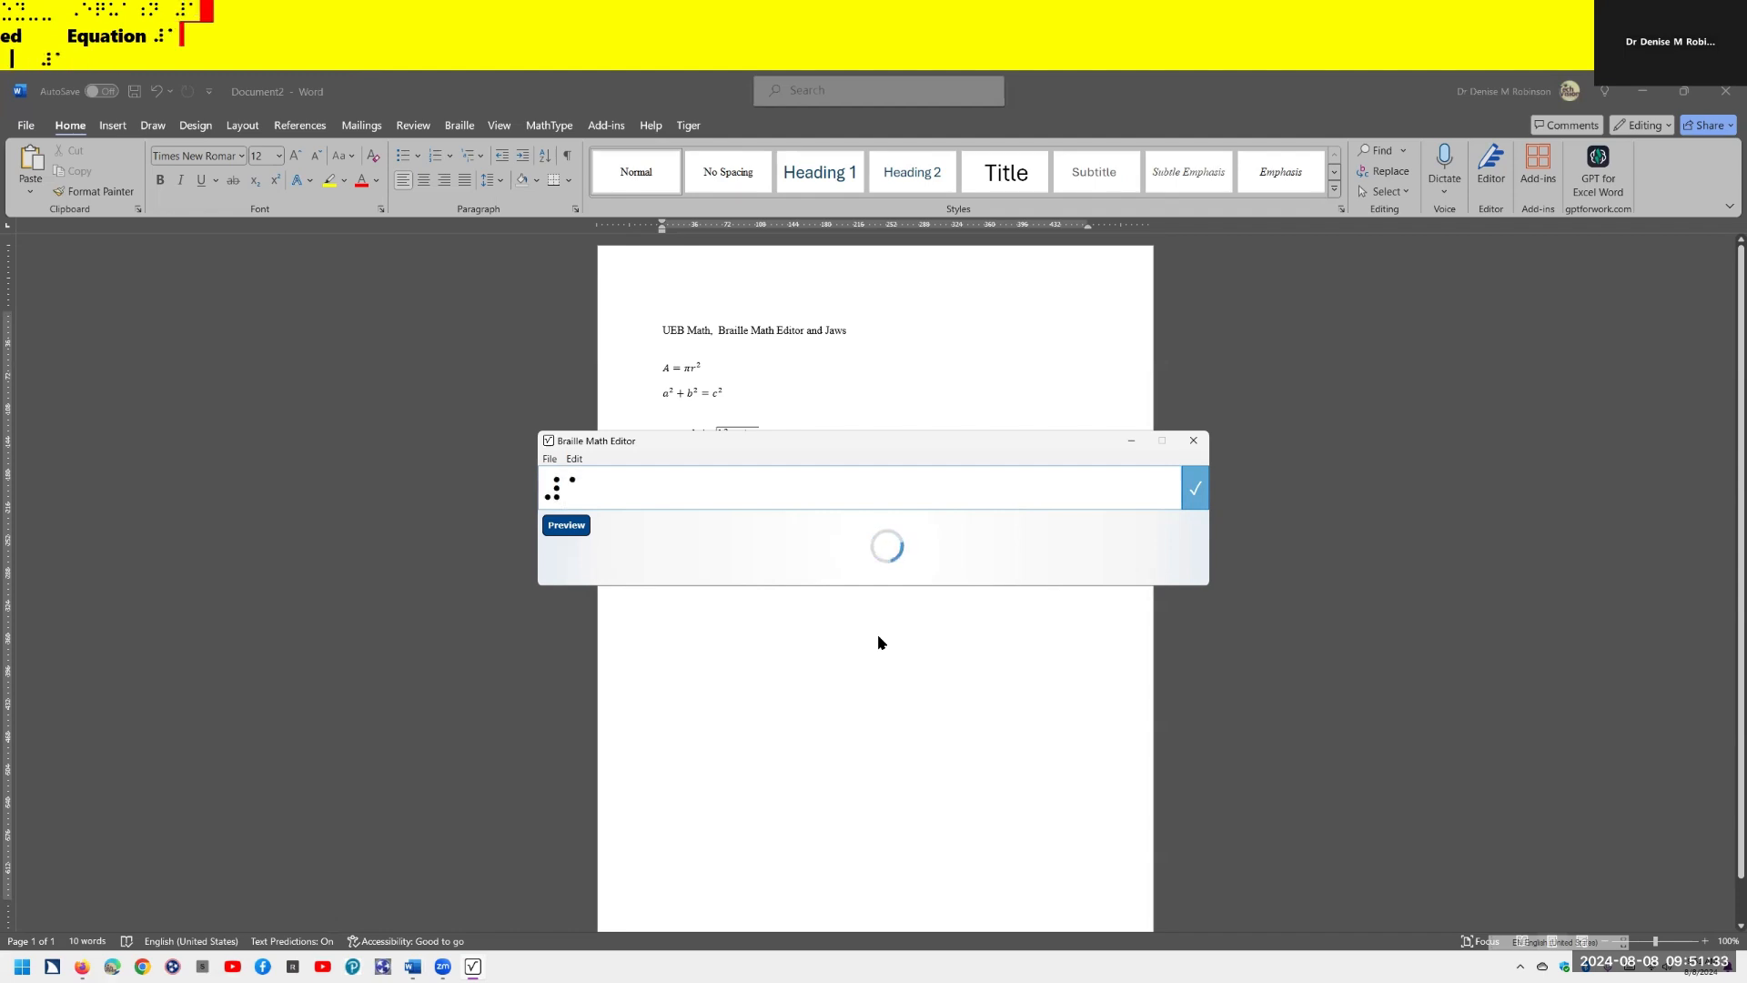
type("\"4")
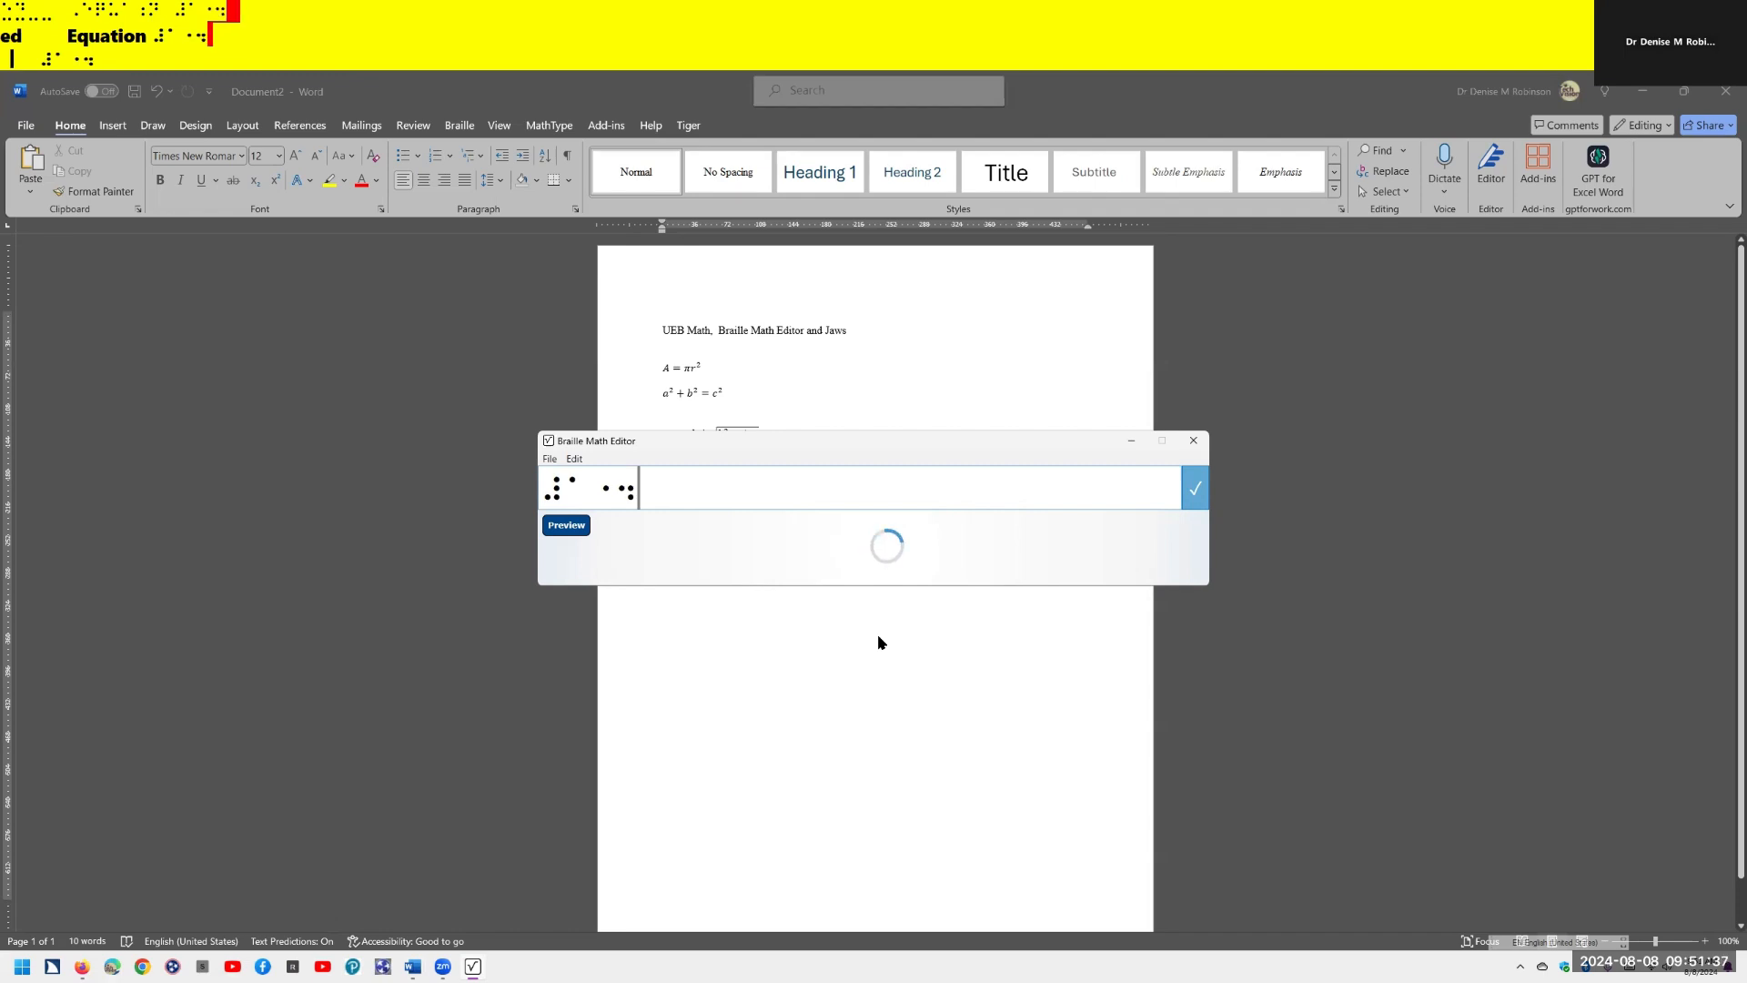
type("#a")
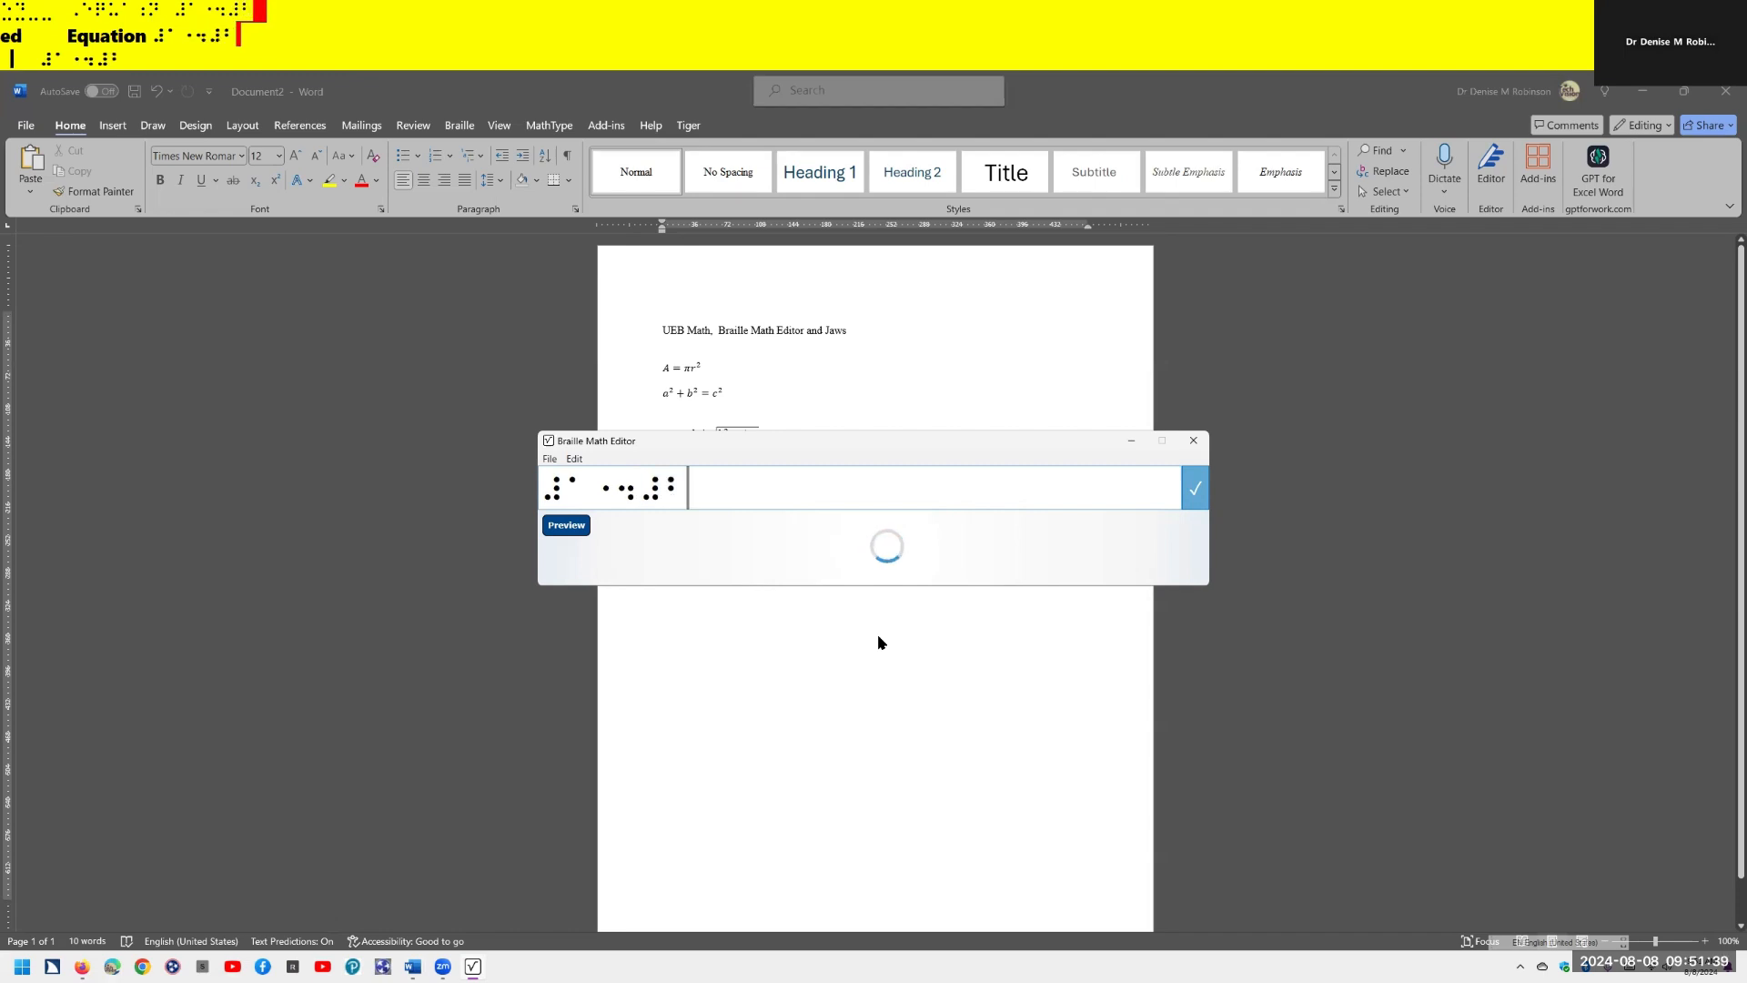
type(" \"7")
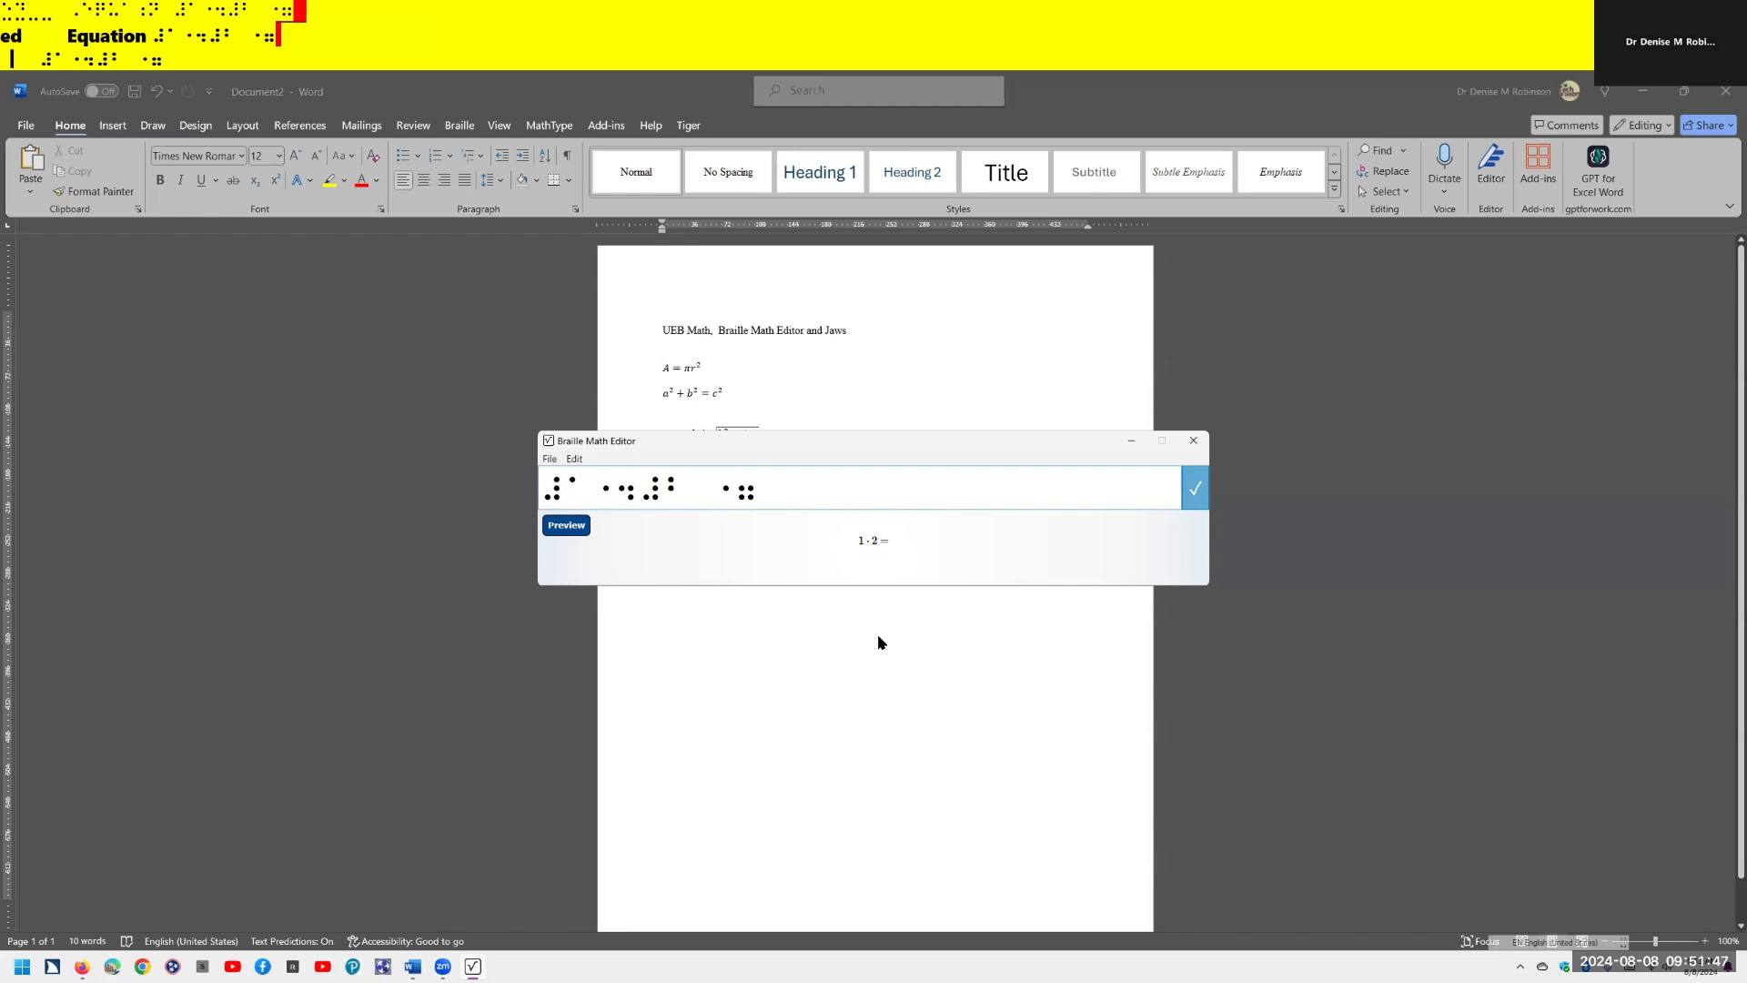
key("Escape")
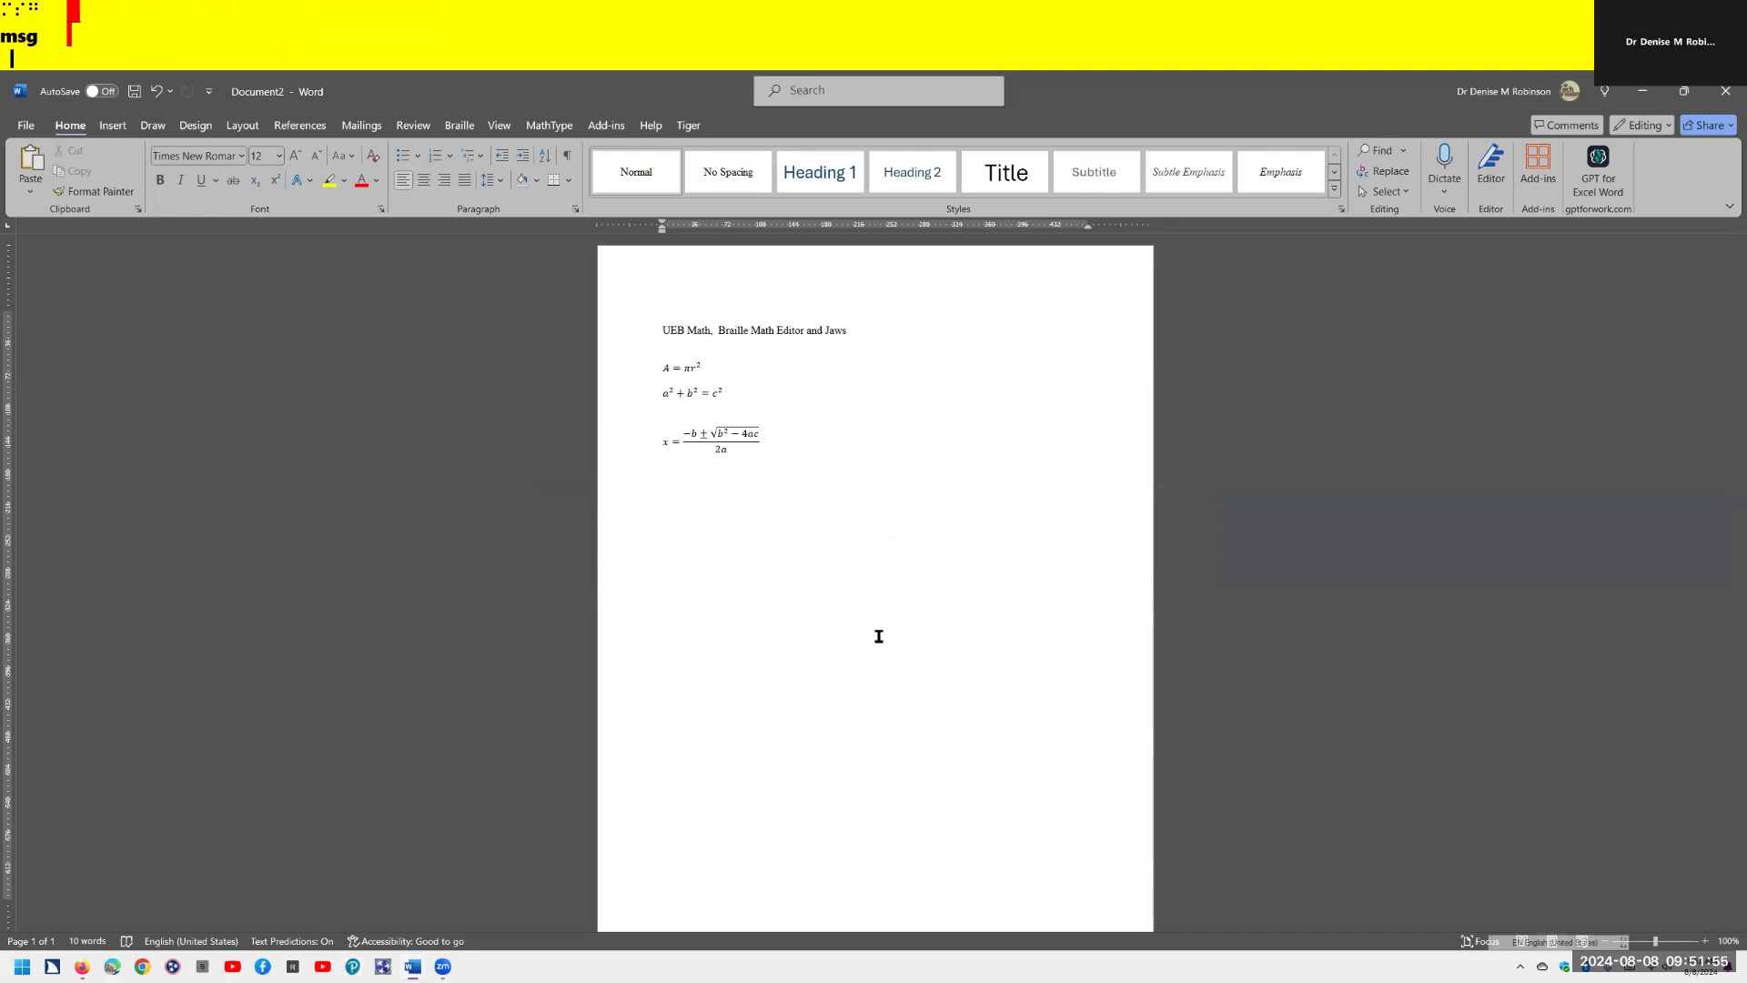
type("1 · 2 =")
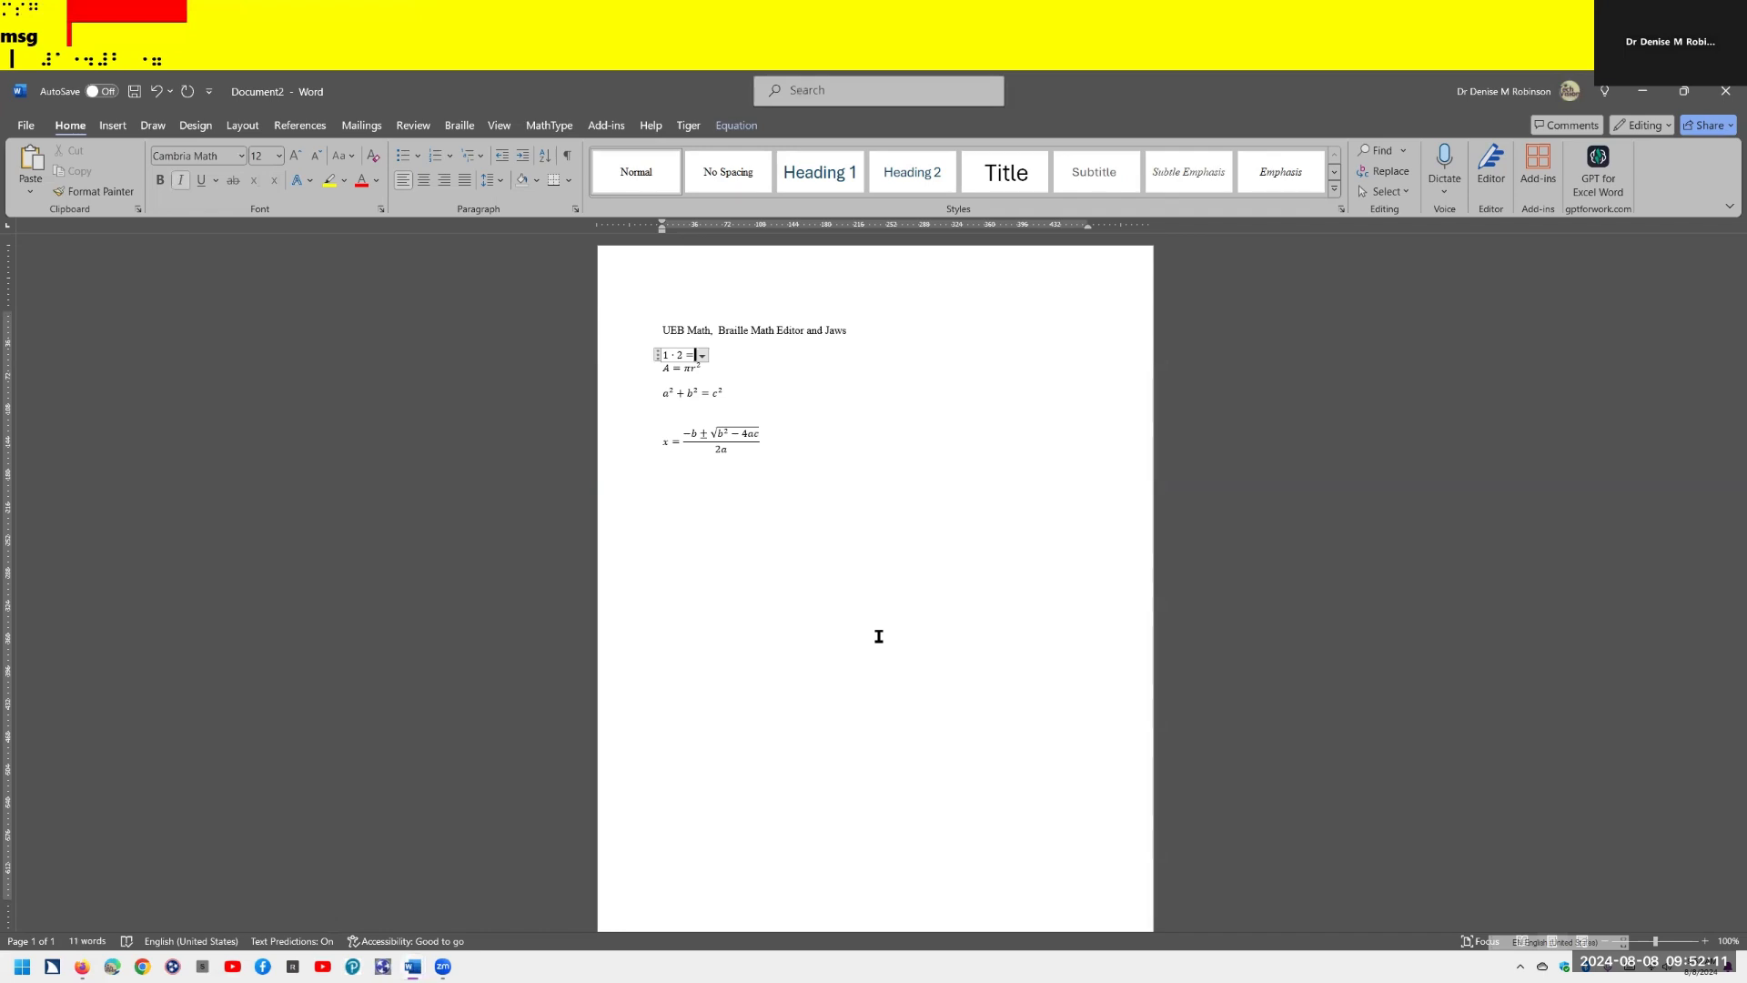
key("Right")
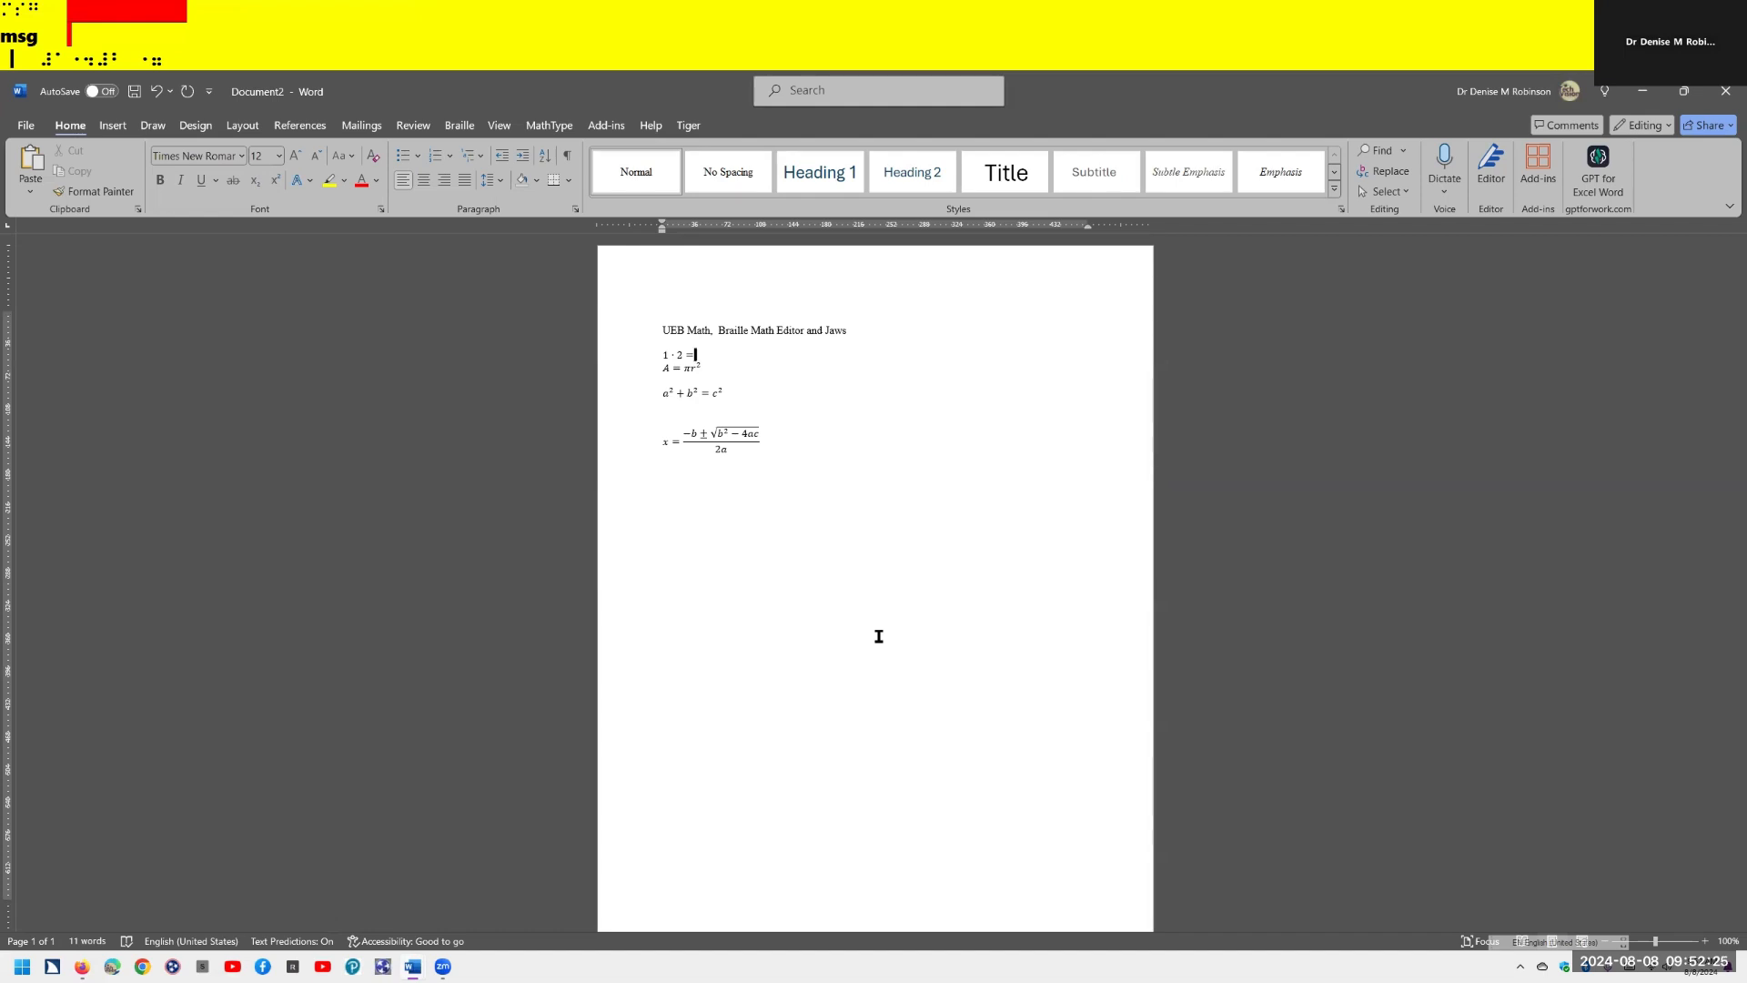
Step: Insert the equation 2 + 3 = on a new line below 1 · 2 =, writing it in UEB braille with the Braille Math Editor
key("Return")
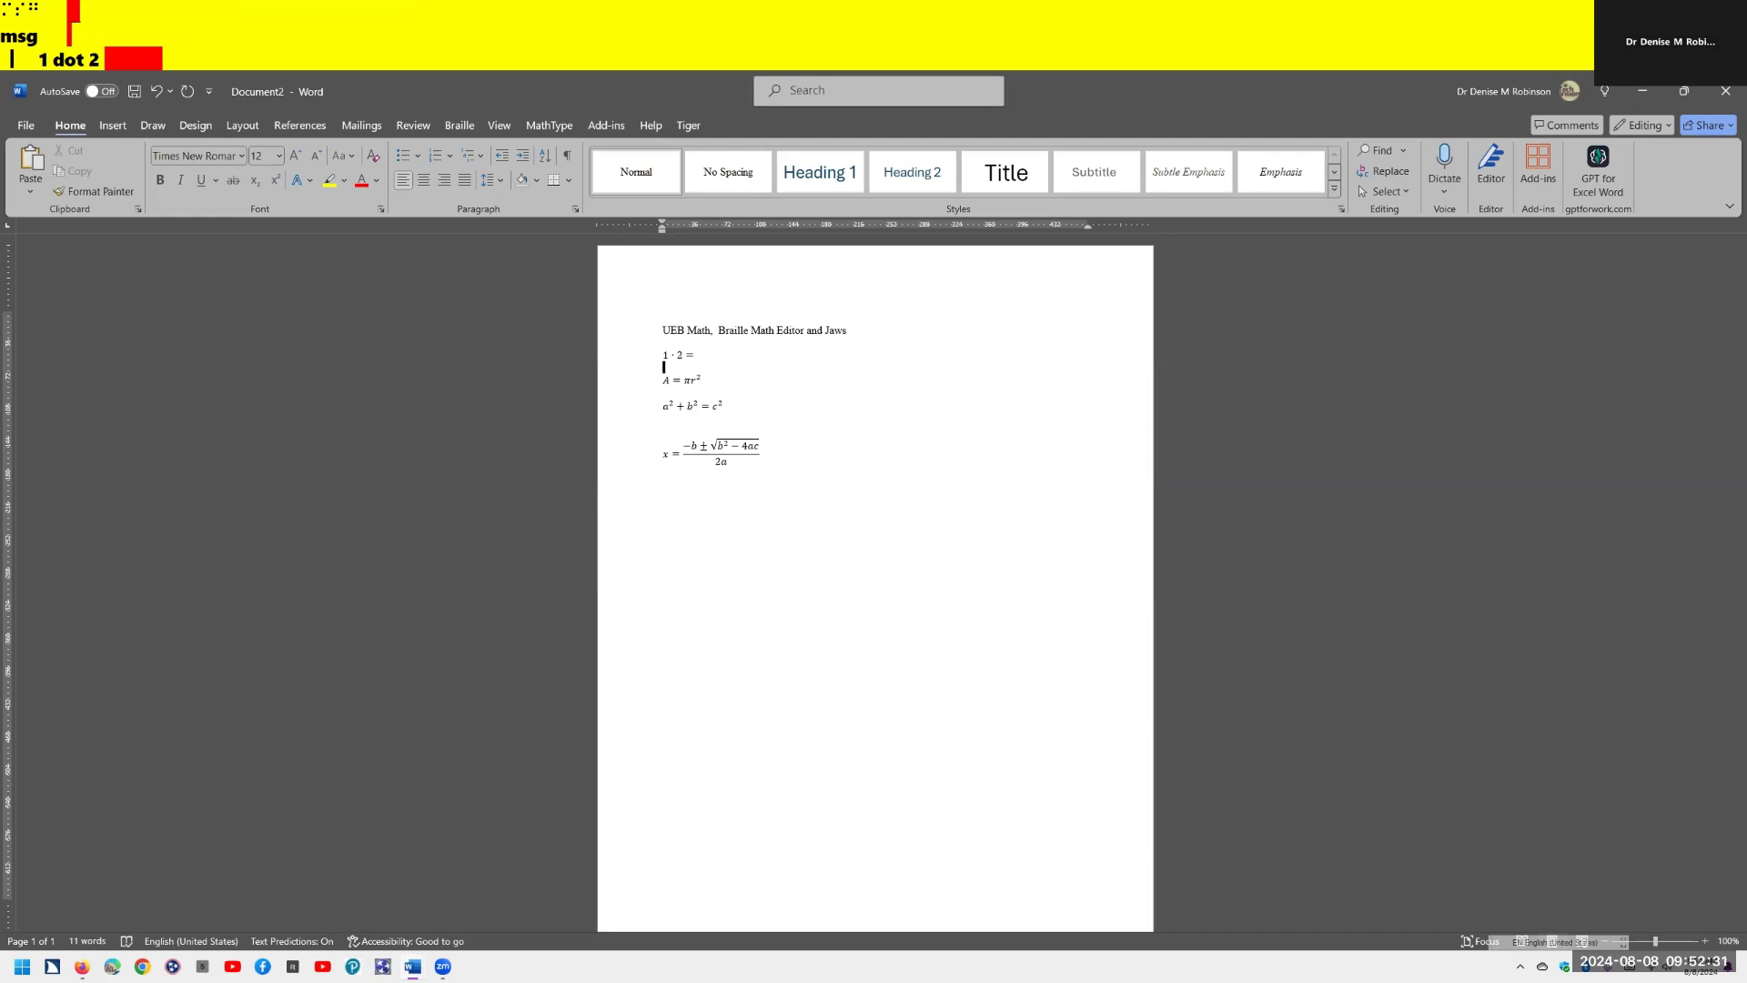
key("equal")
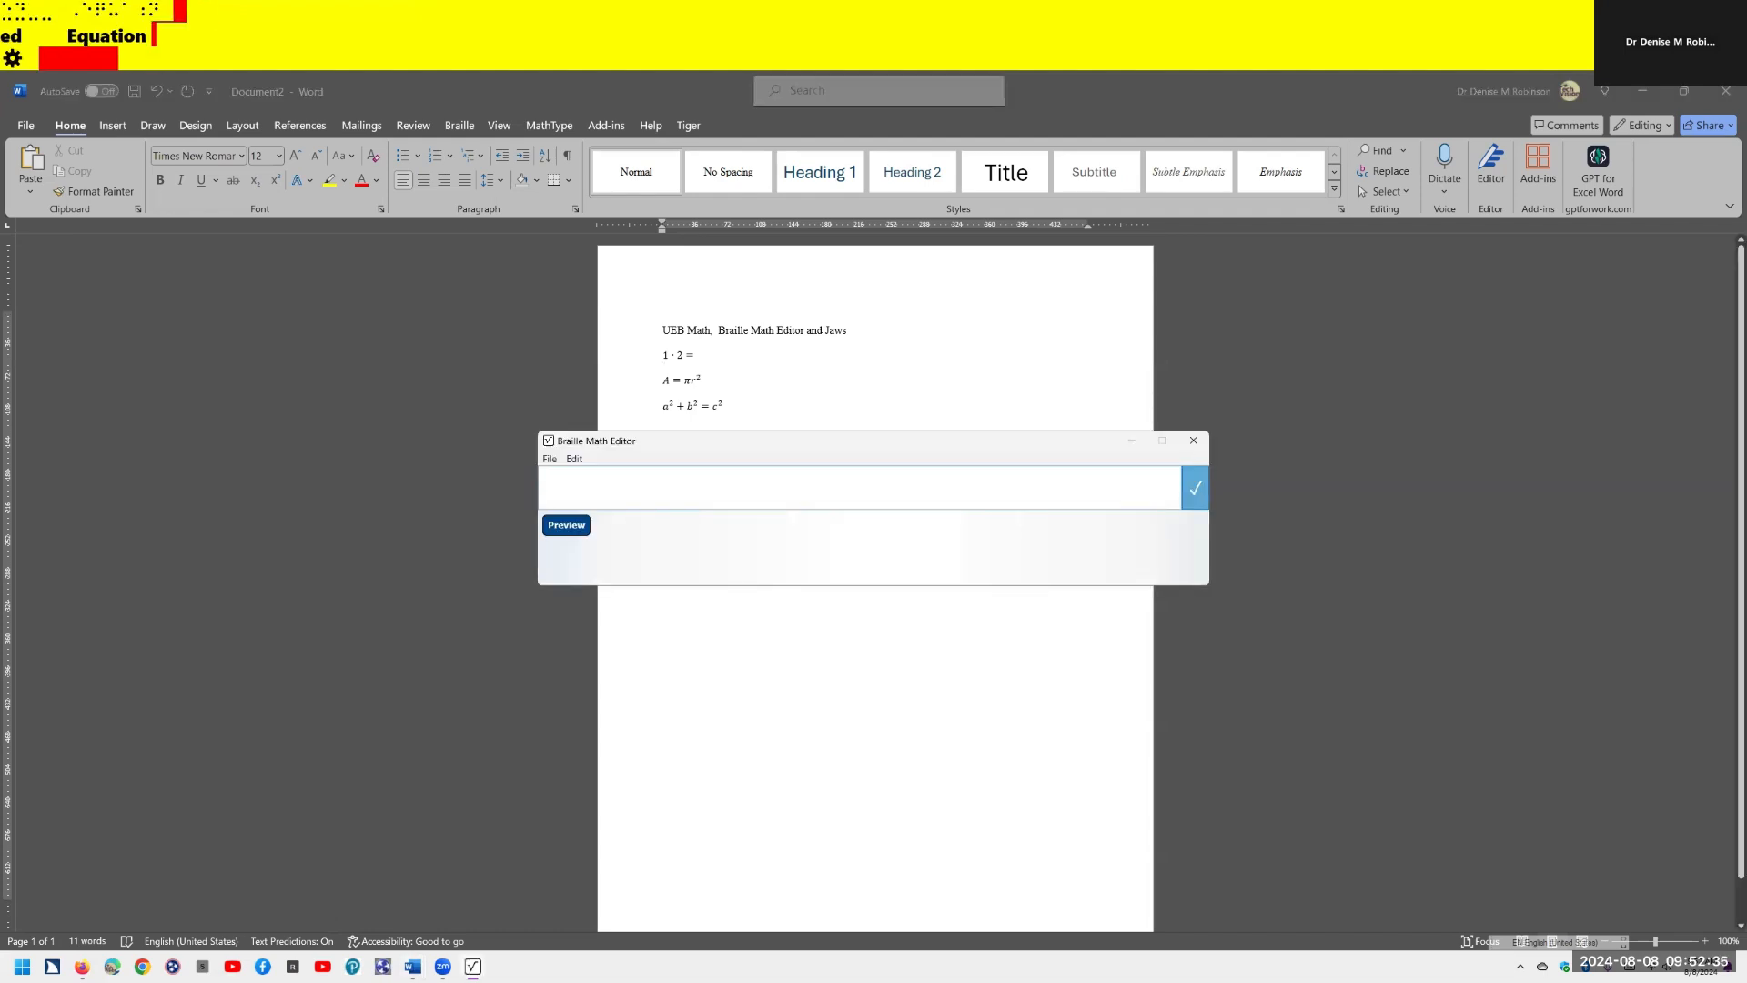
type("⠸")
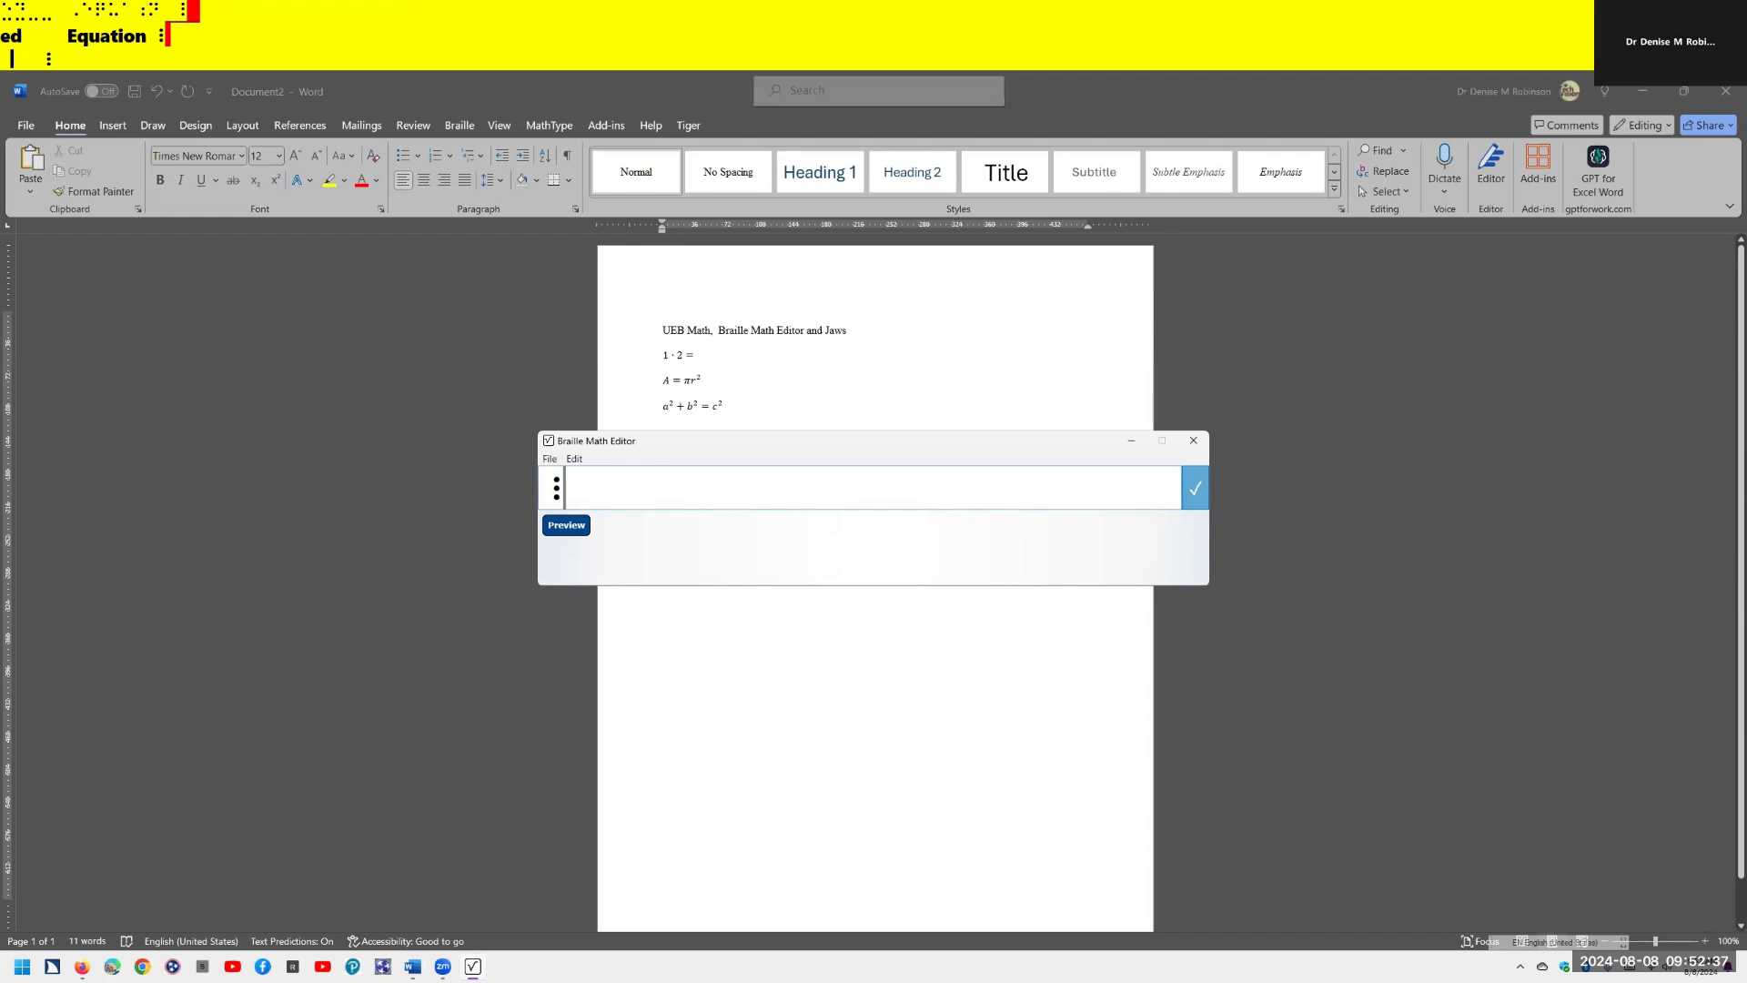
key("BackSpace")
type("⠼⠃ ⠐⠖")
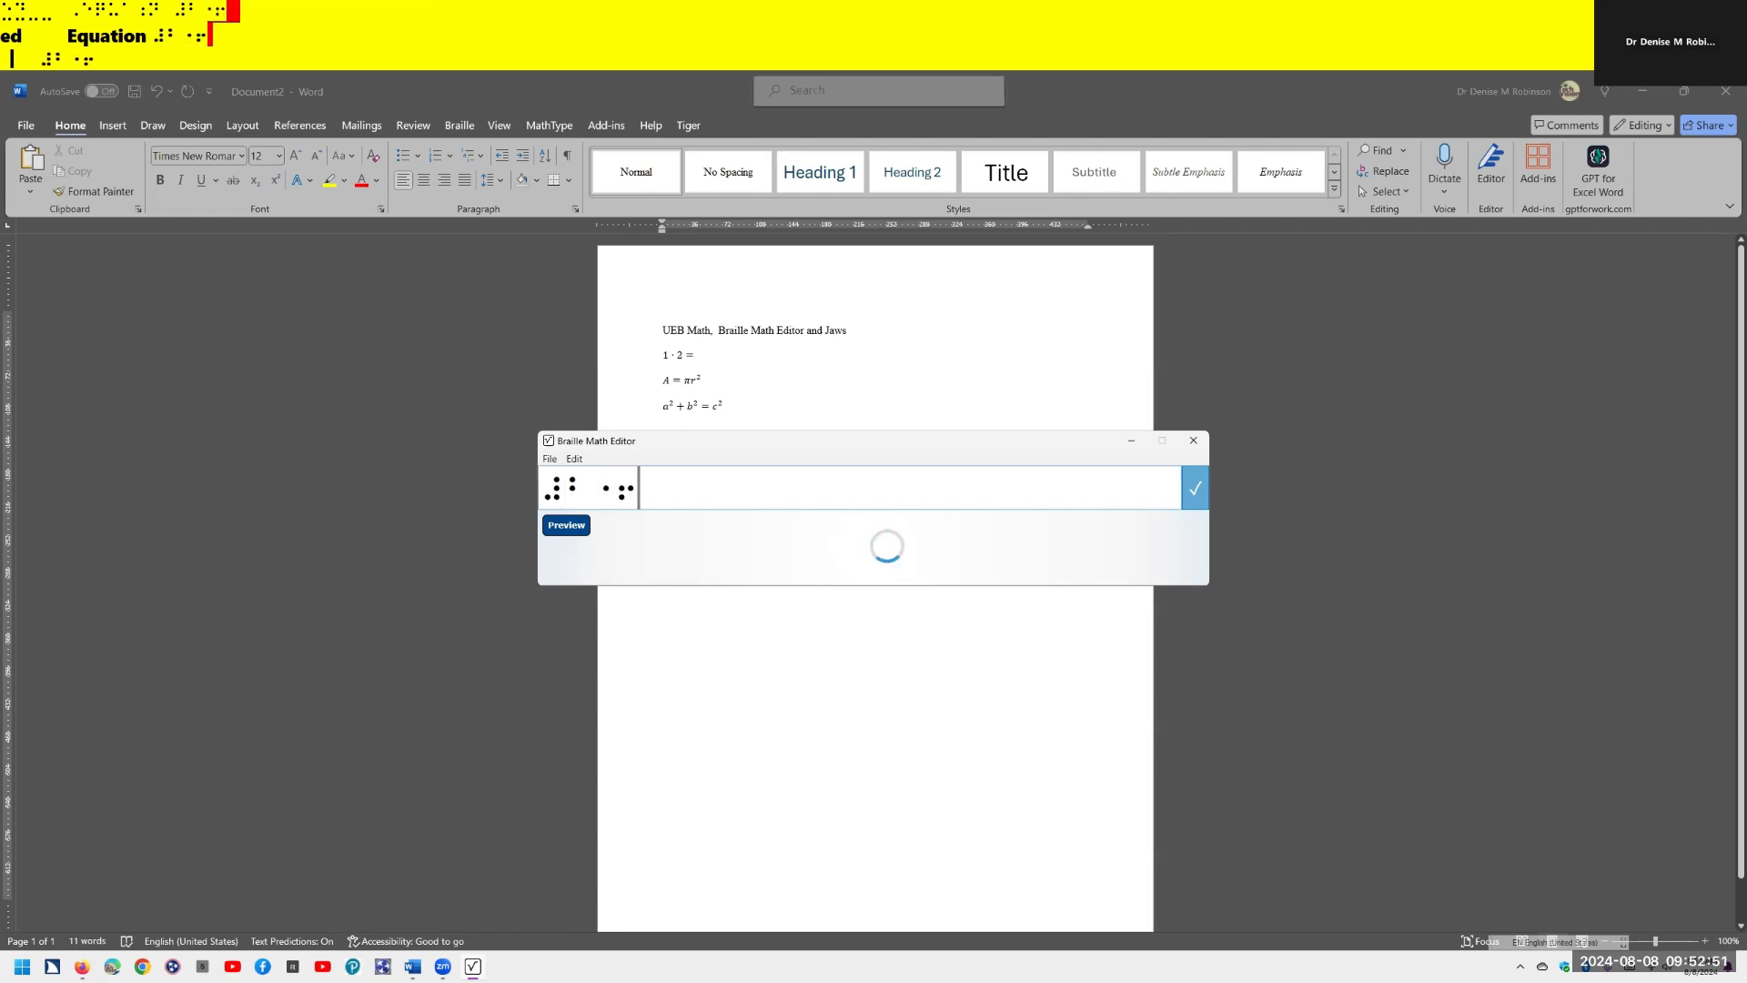
type("⠼⠒")
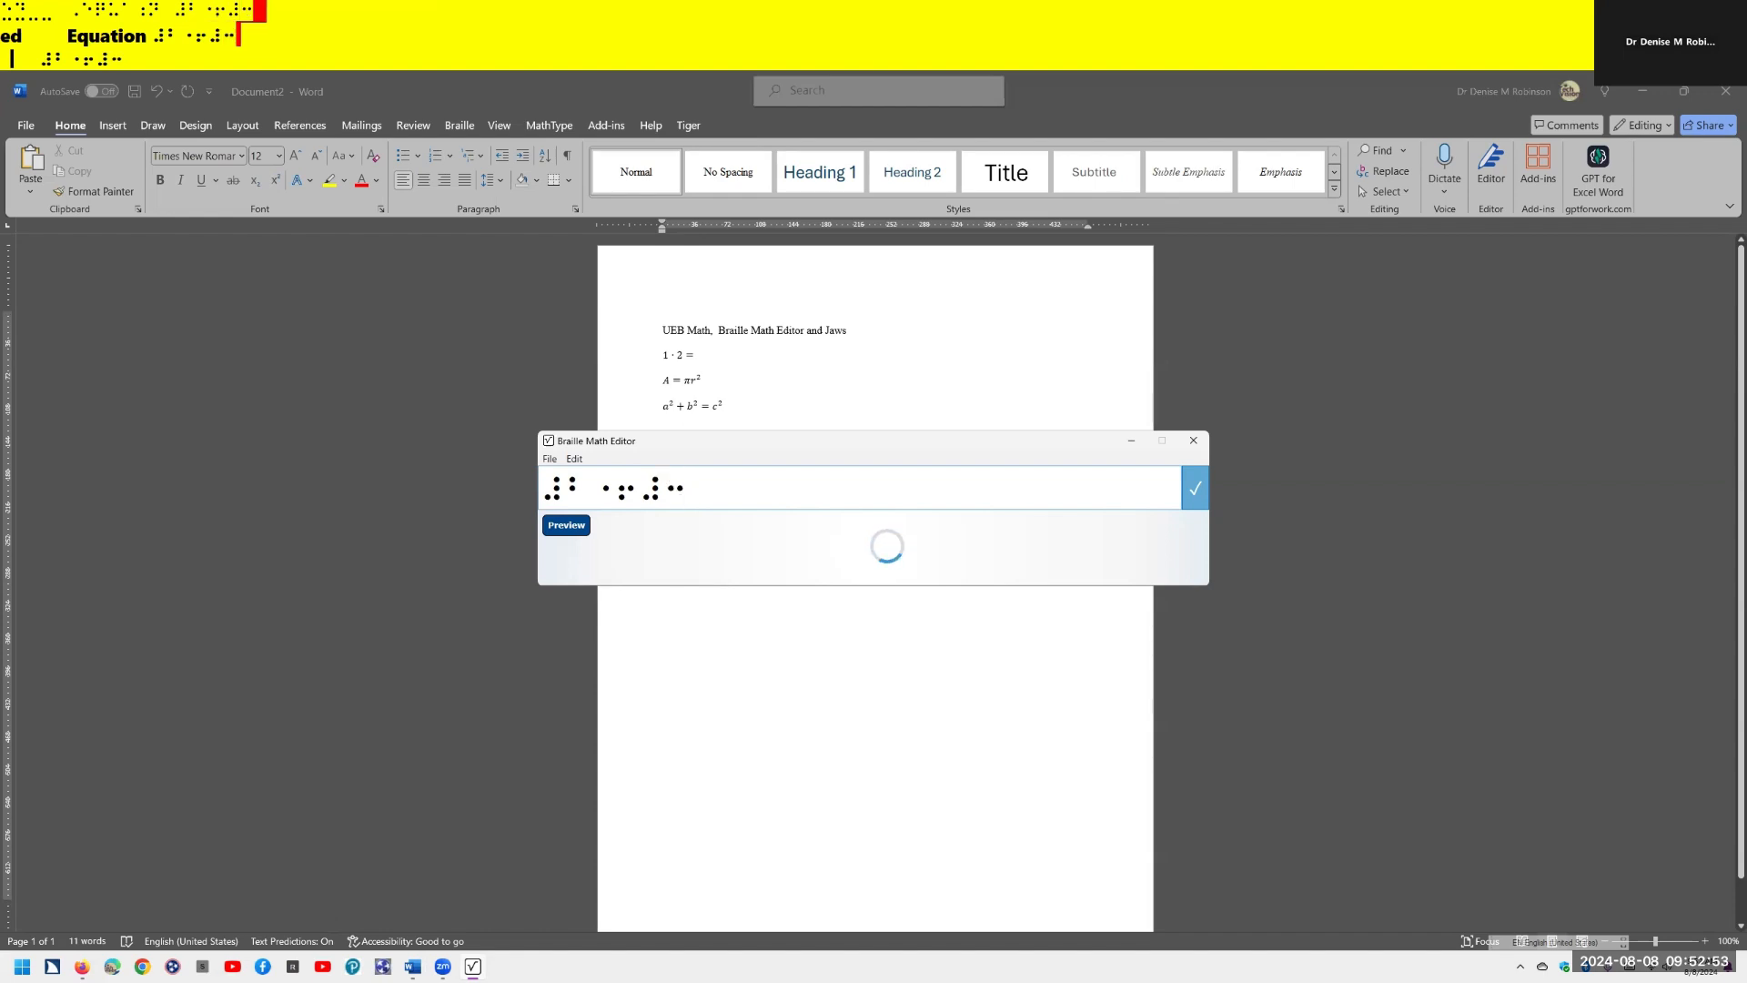
key("BackSpace")
type("⠉ ⠐⠶")
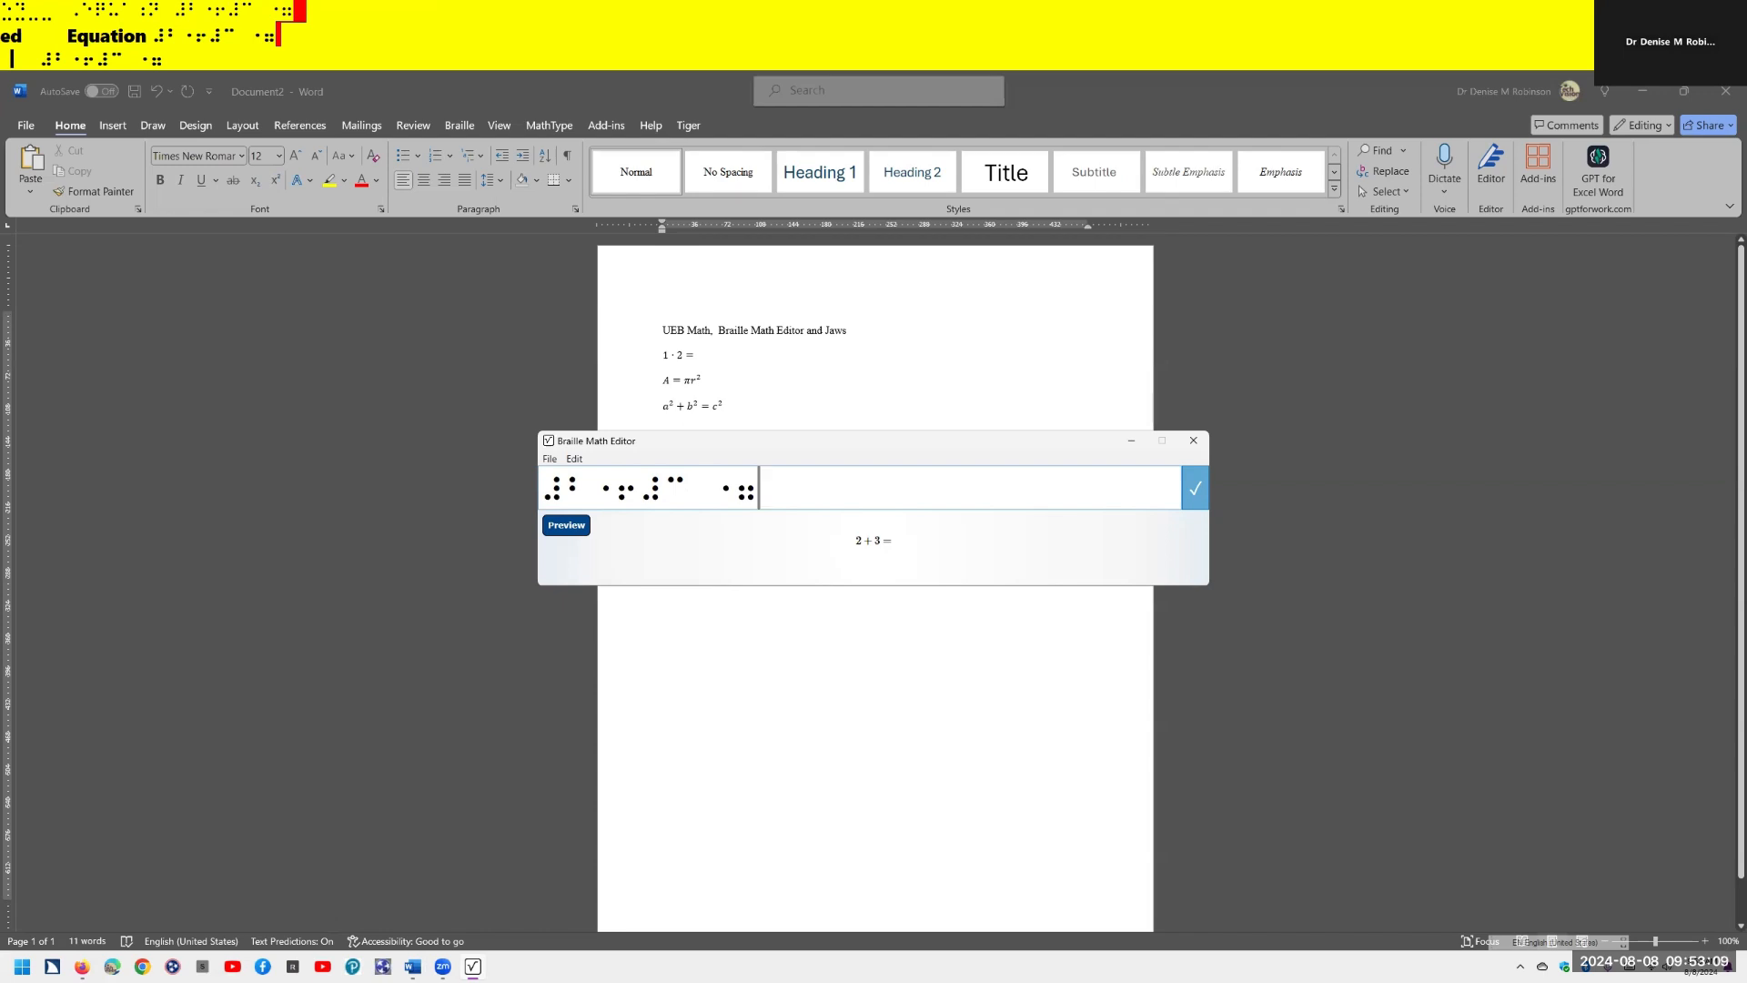
key("Return")
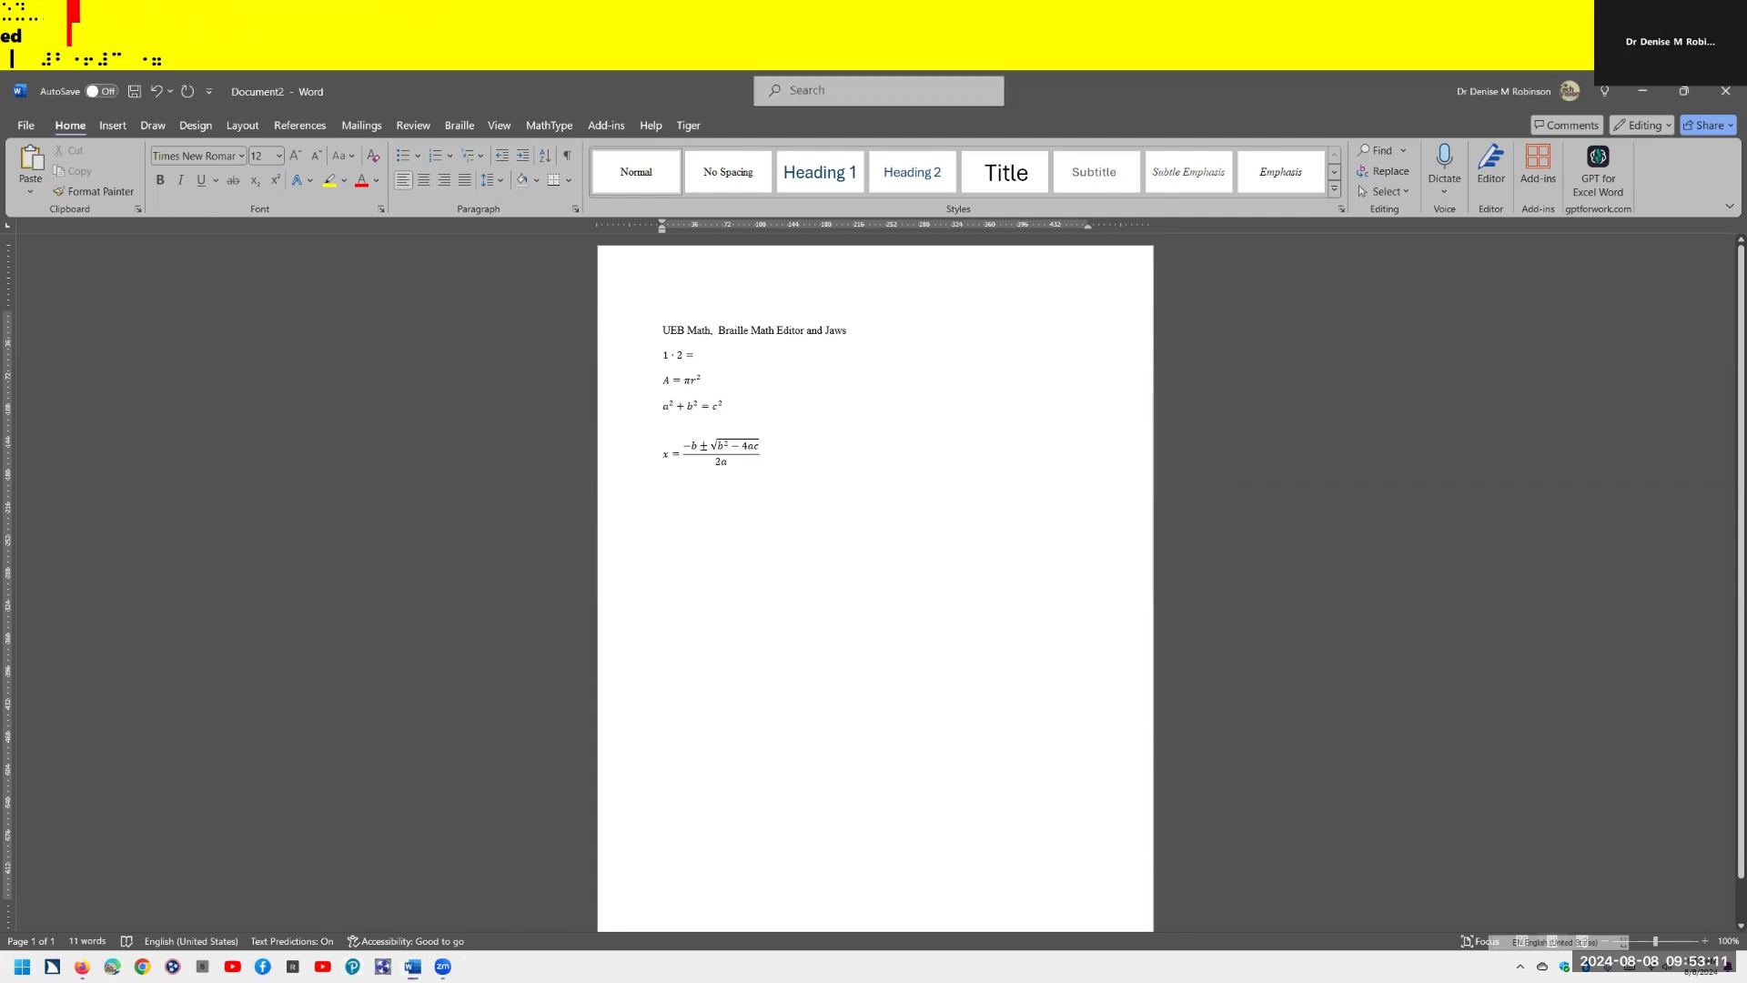
type("2 + 3 =")
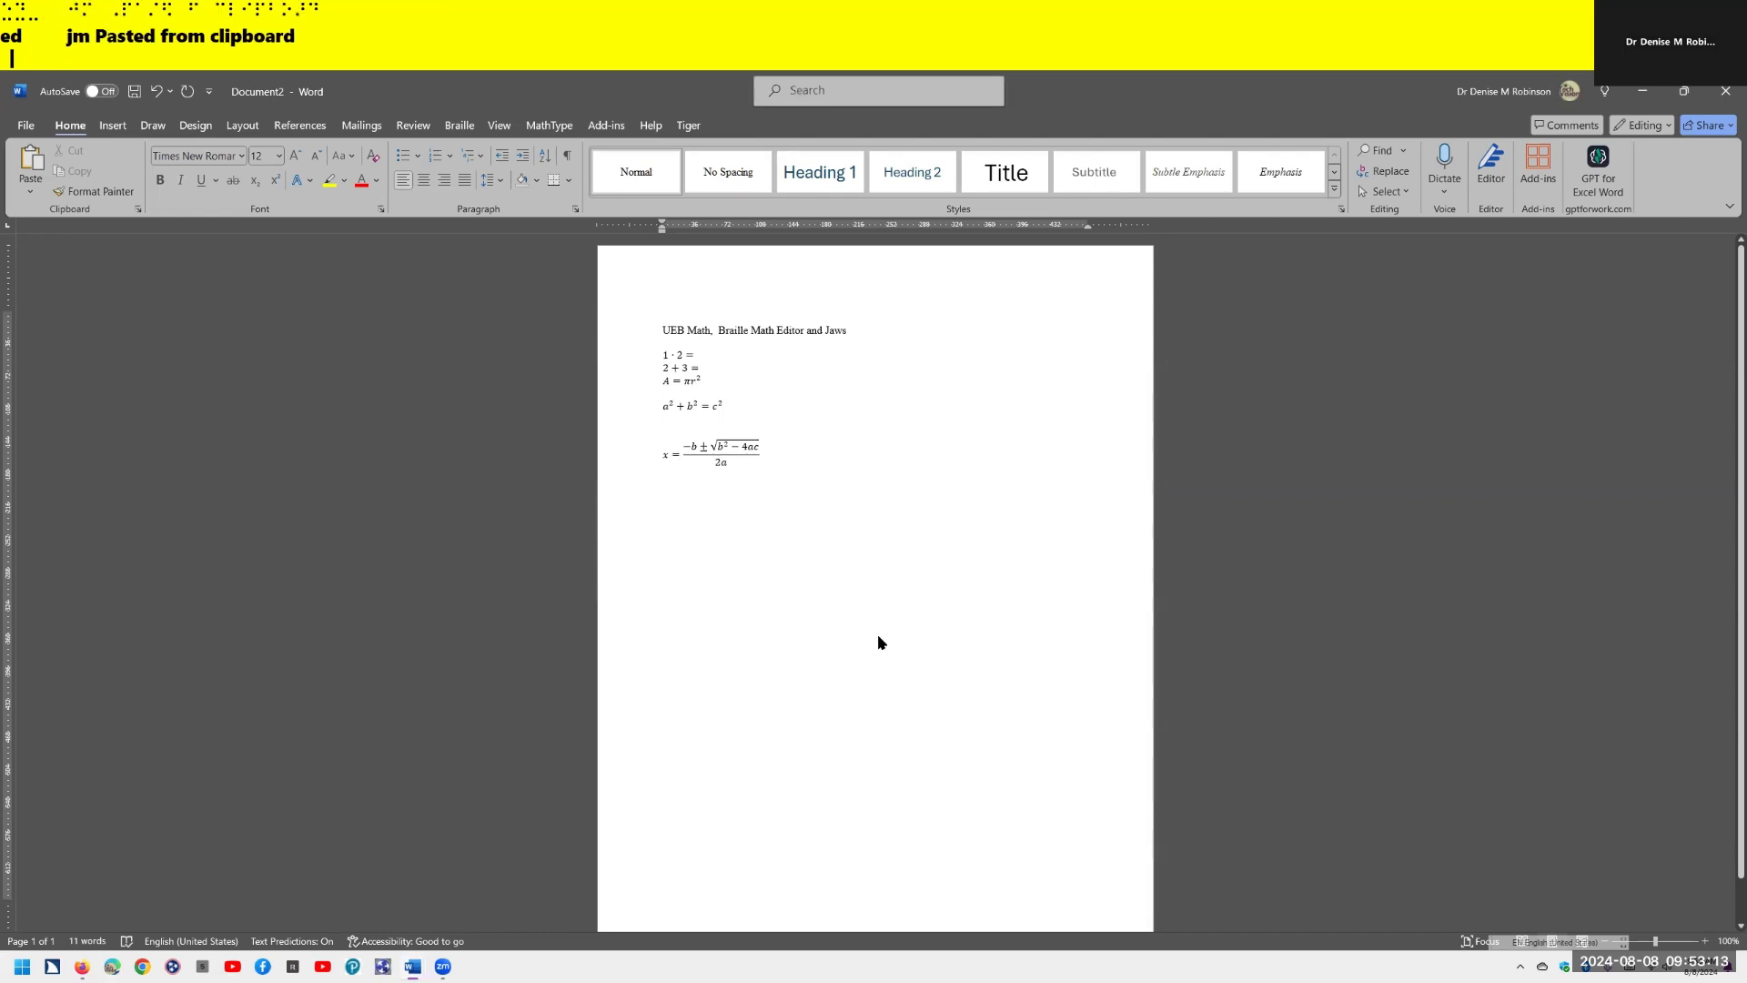
Step: Check the first two equations in braille and add a blank line between 2 + 3 = and A = πr²
key("Up")
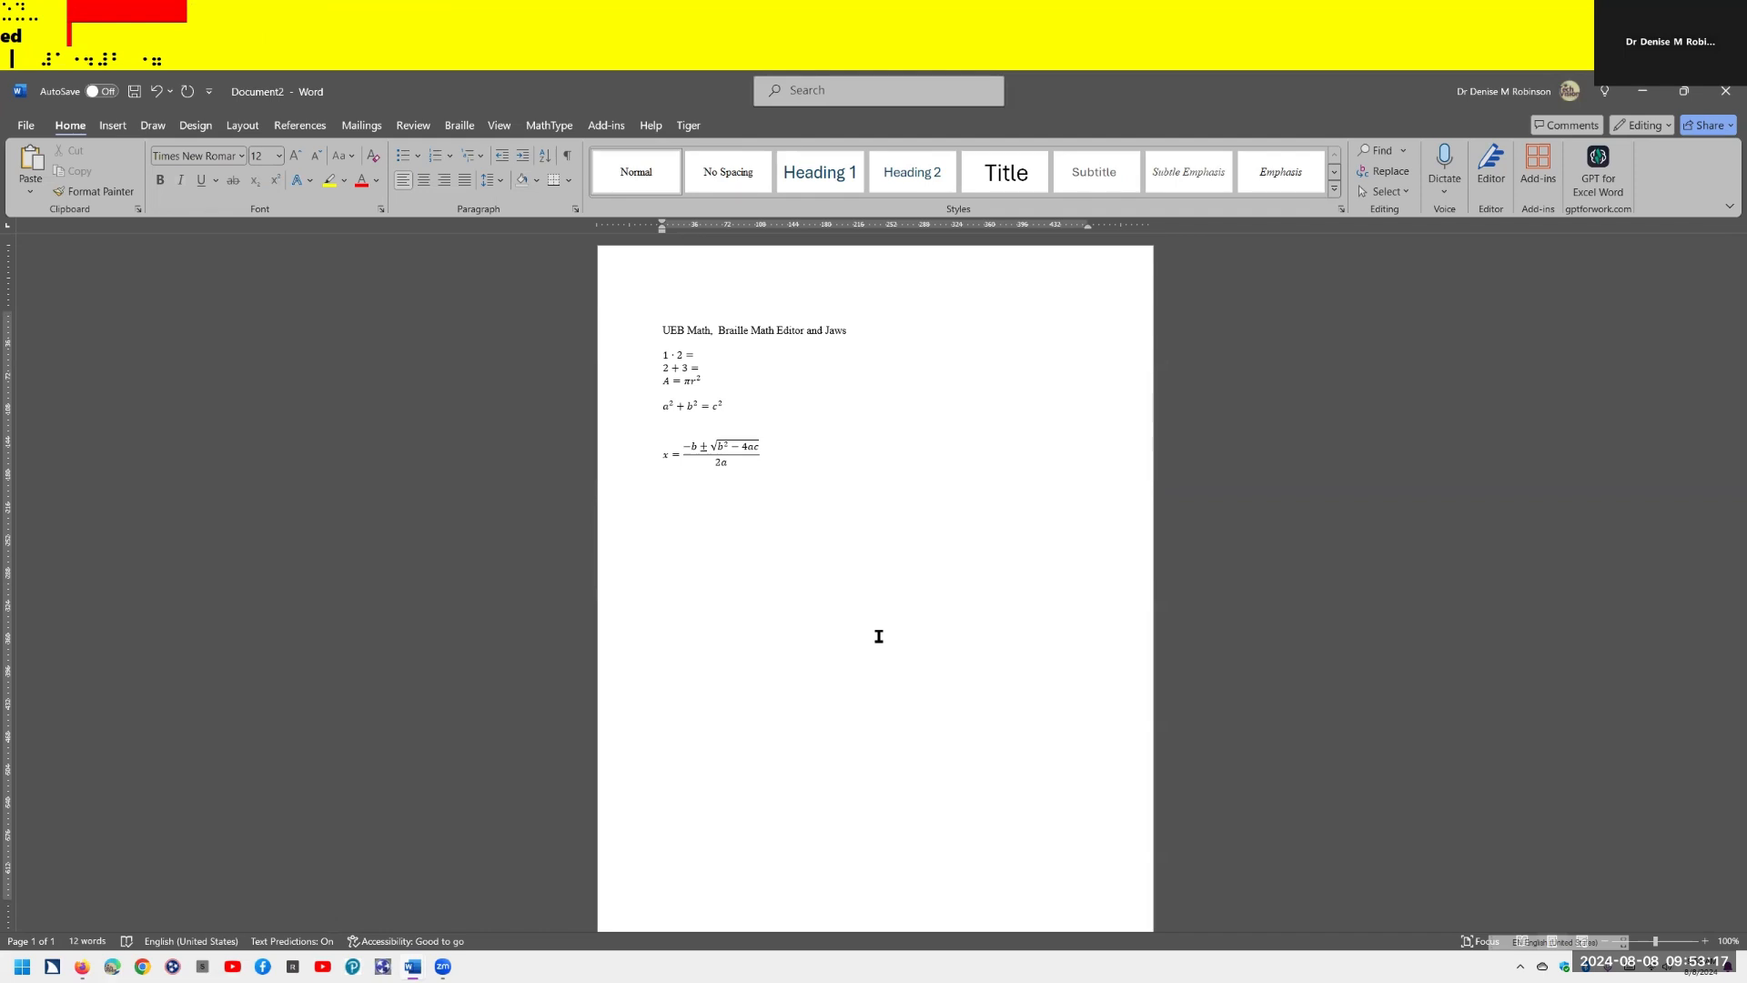
key("Down")
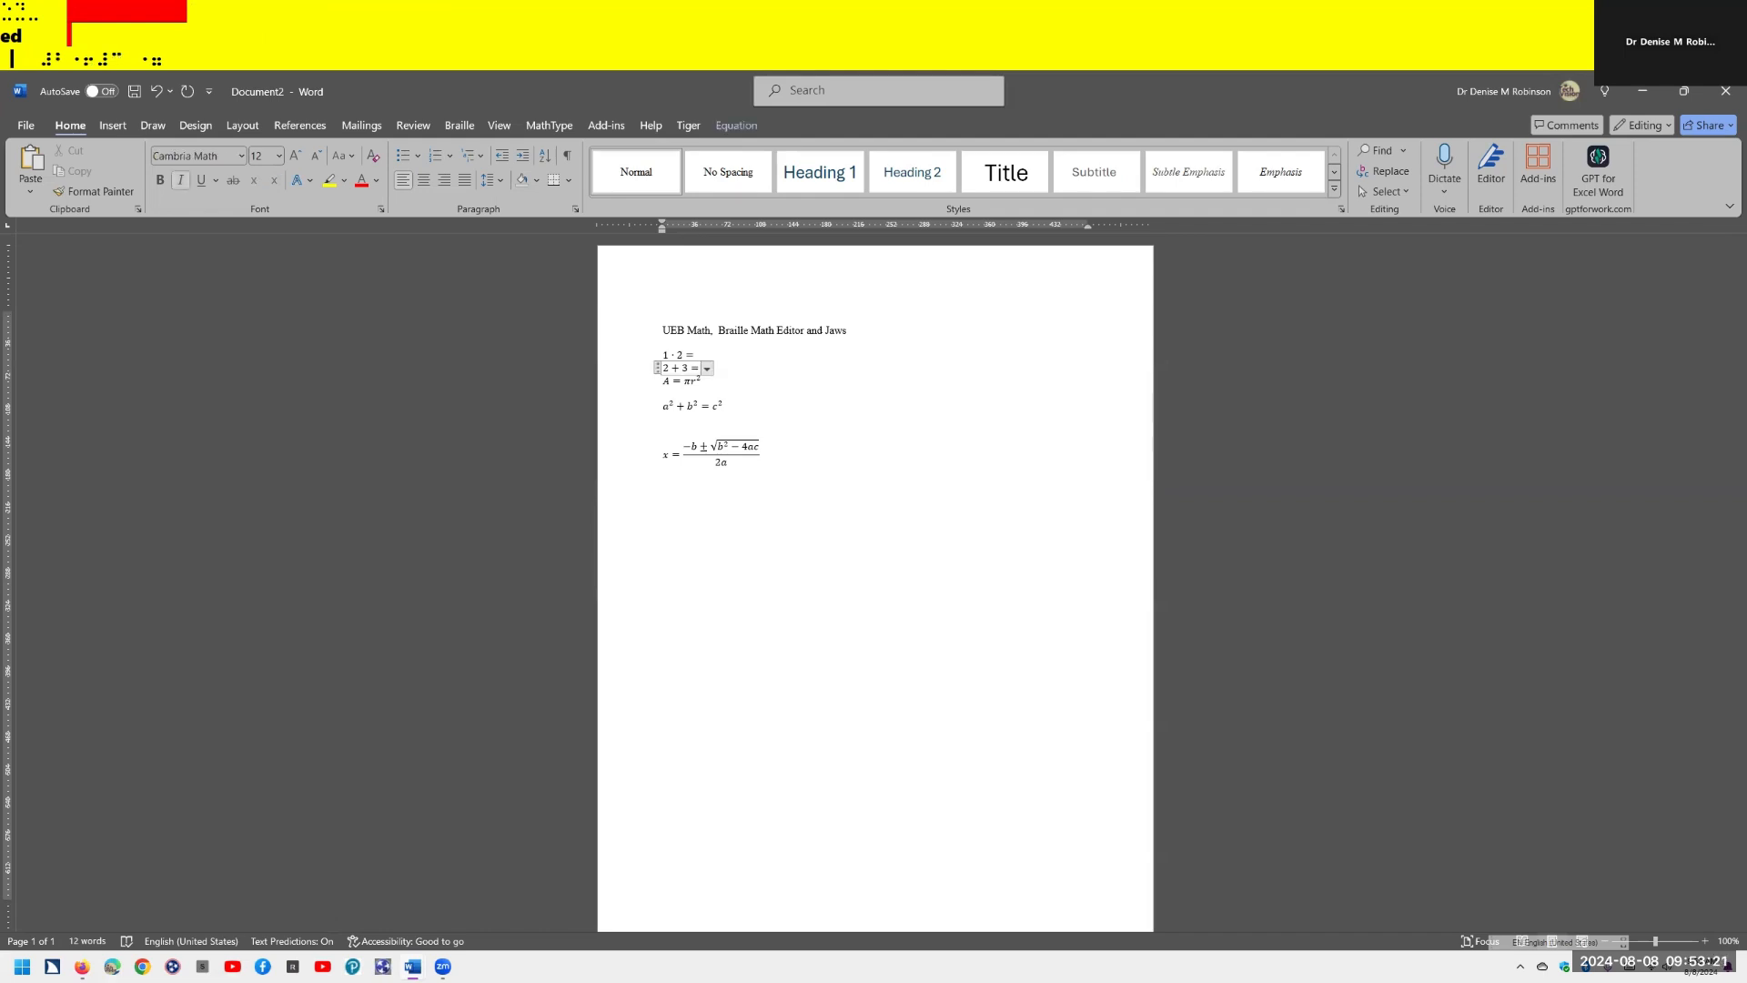
key("Return")
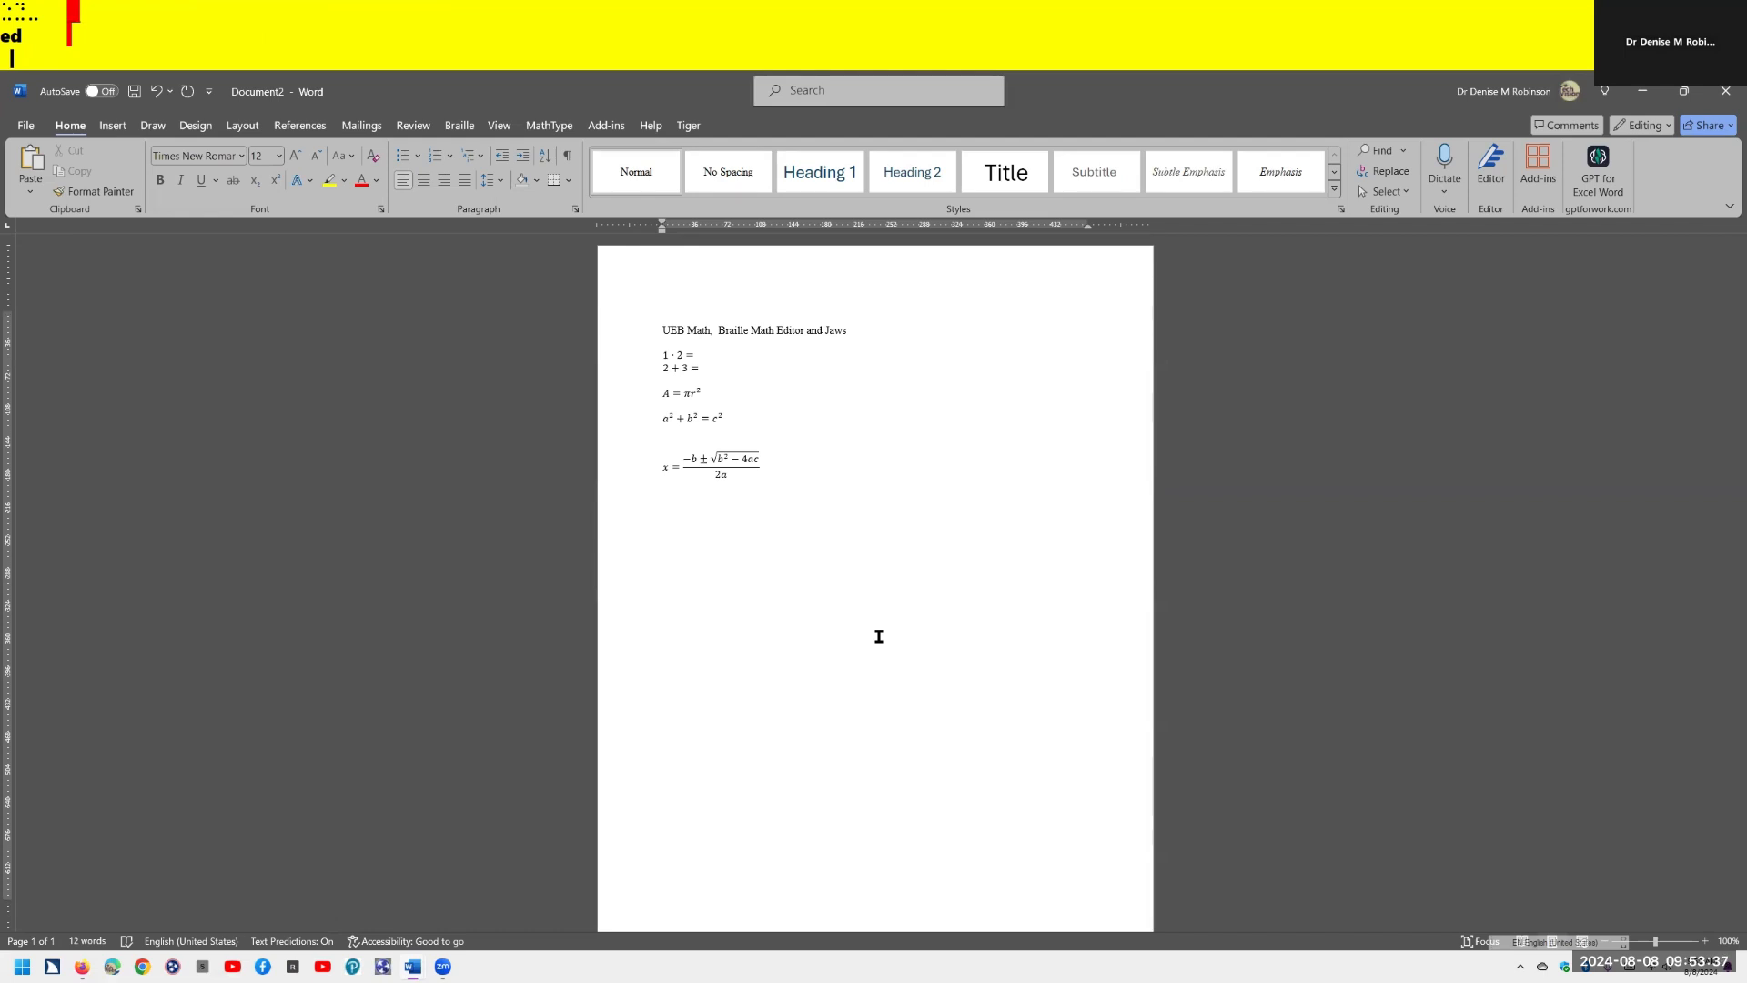
key("Down")
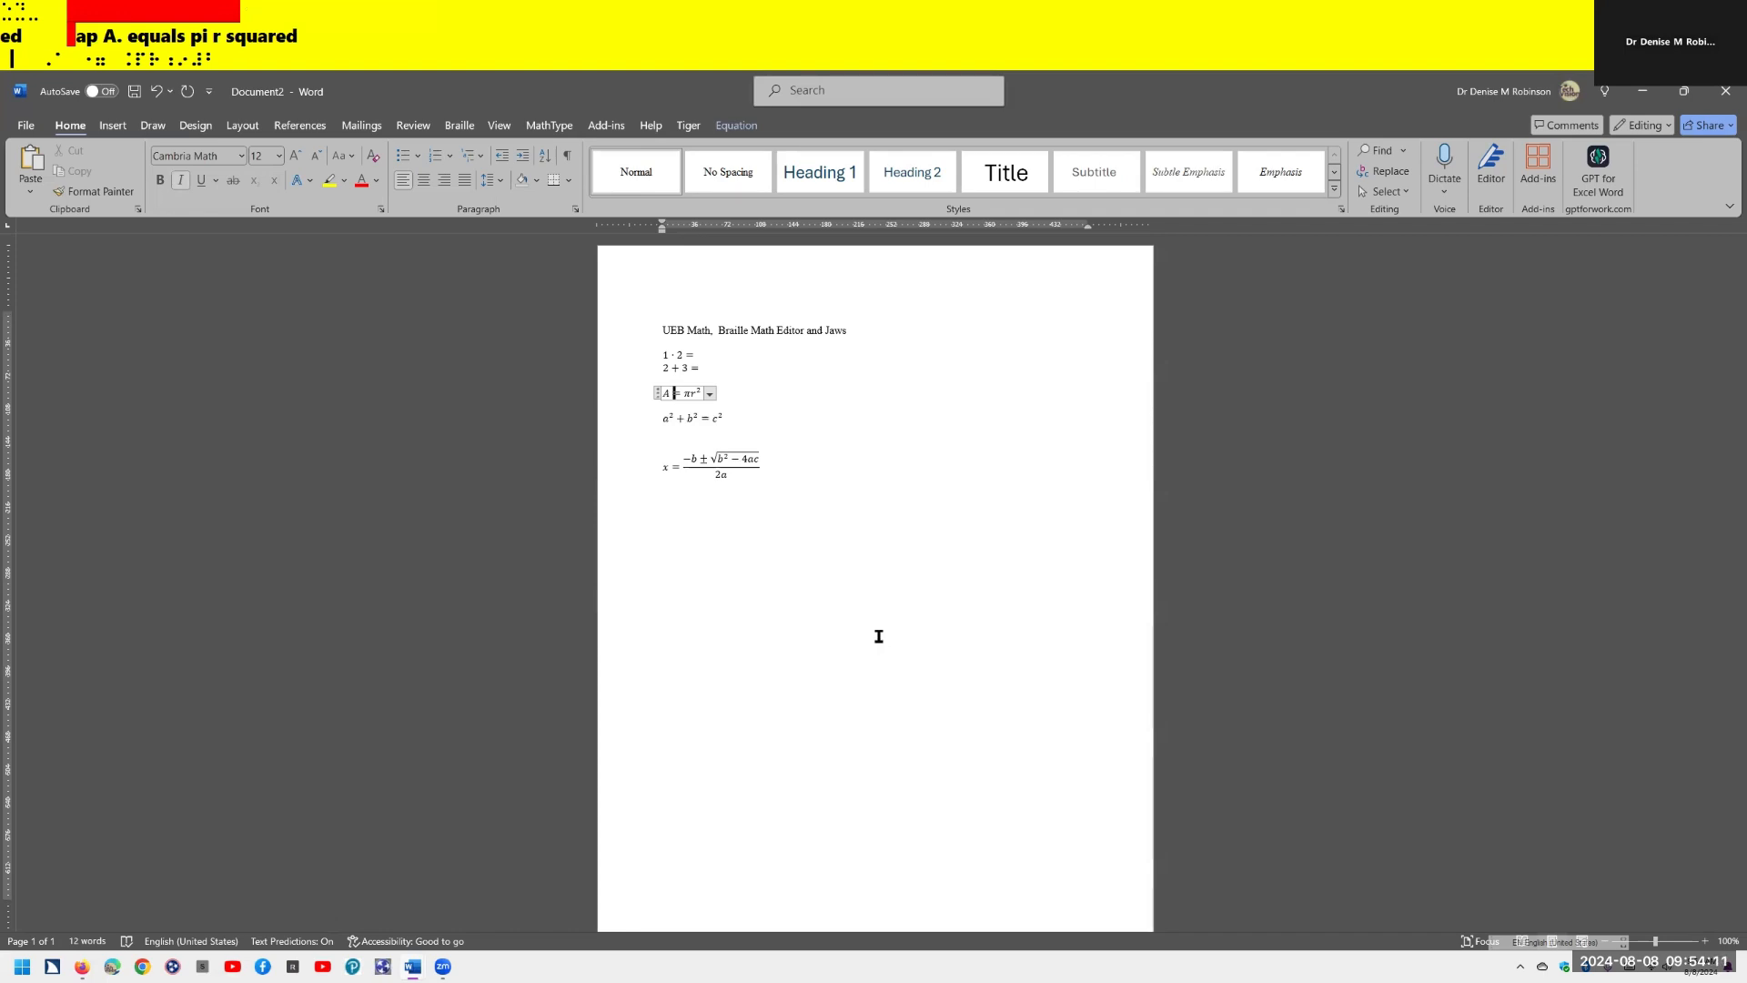
key("Right")
key("Right")
key("Right")
key("Right")
type("/")
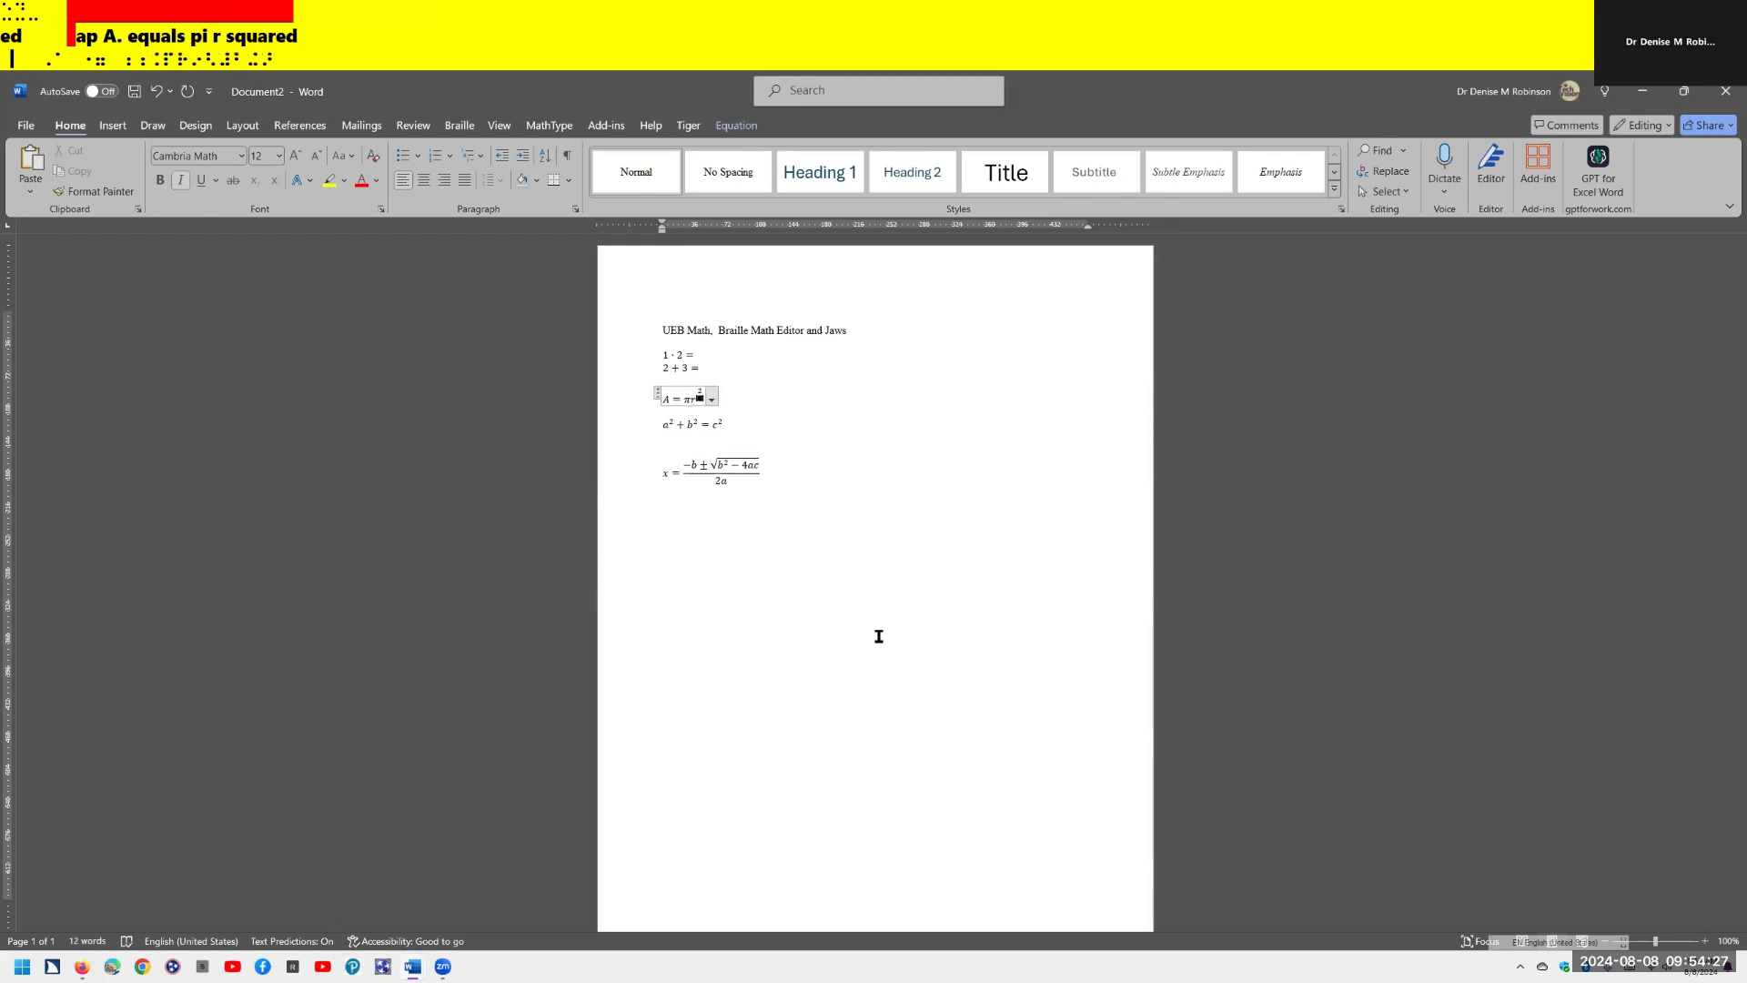
key("ctrl+z")
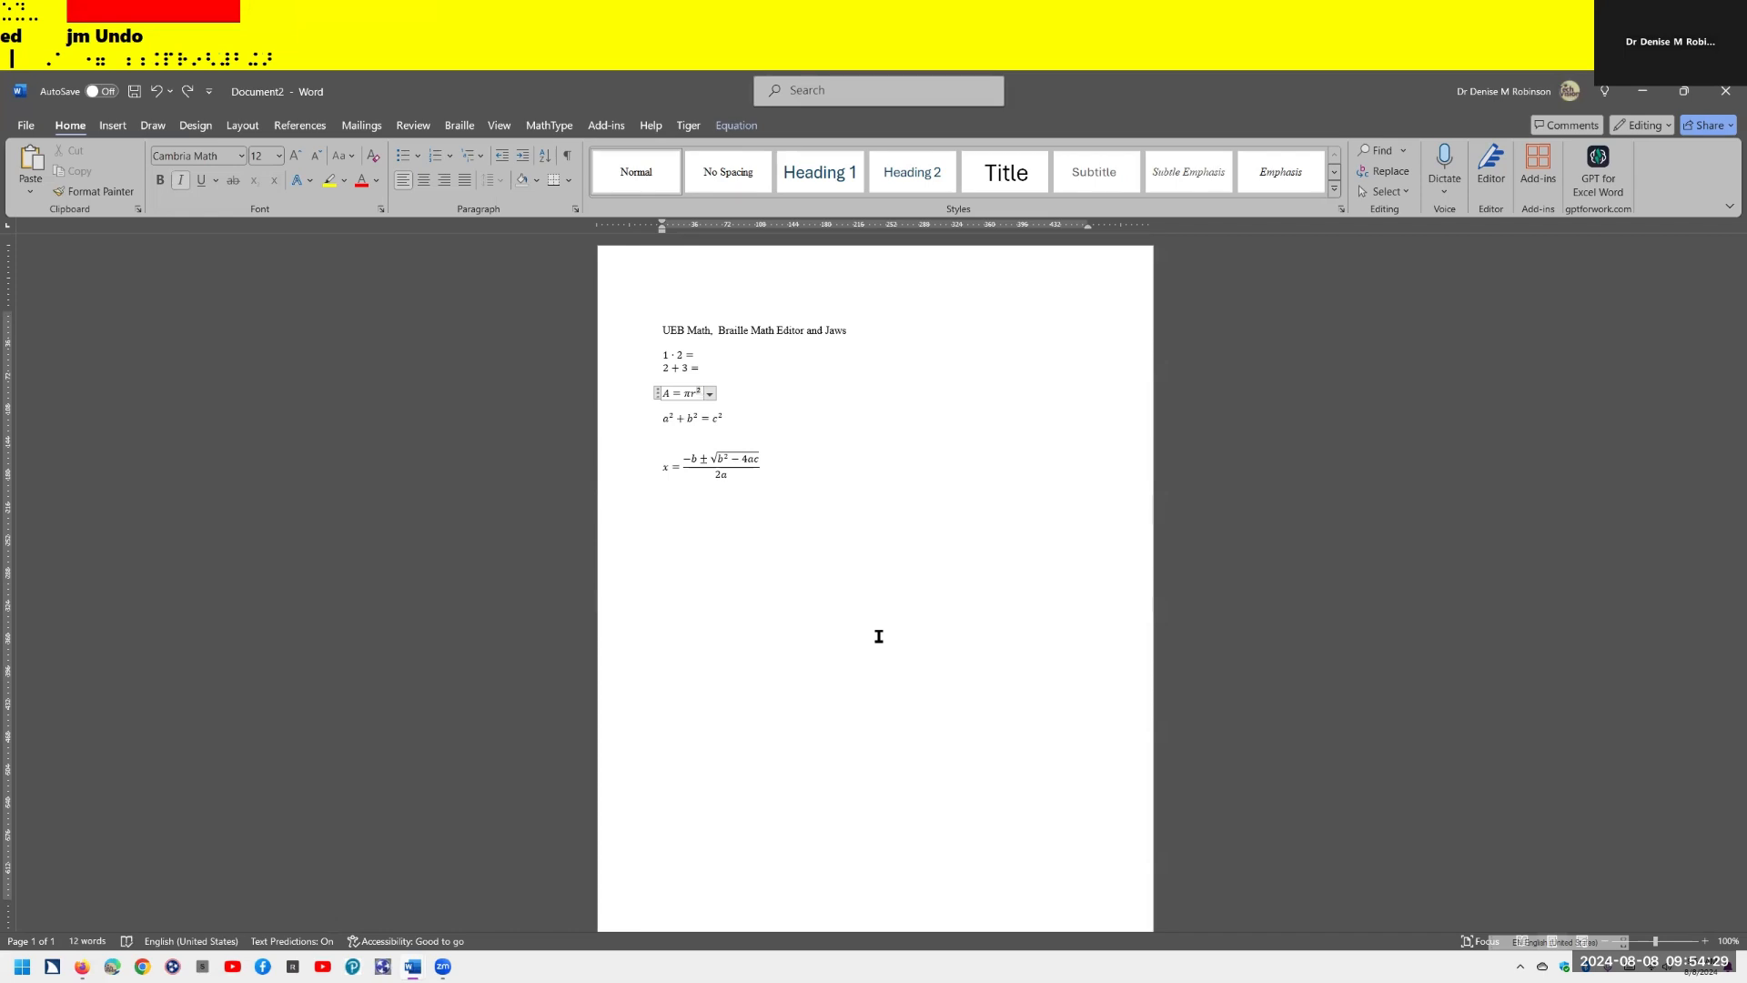
Step: Start a new line below A = πr² and write A = π² in UEB braille with the Braille Math Editor
left_click(879, 636)
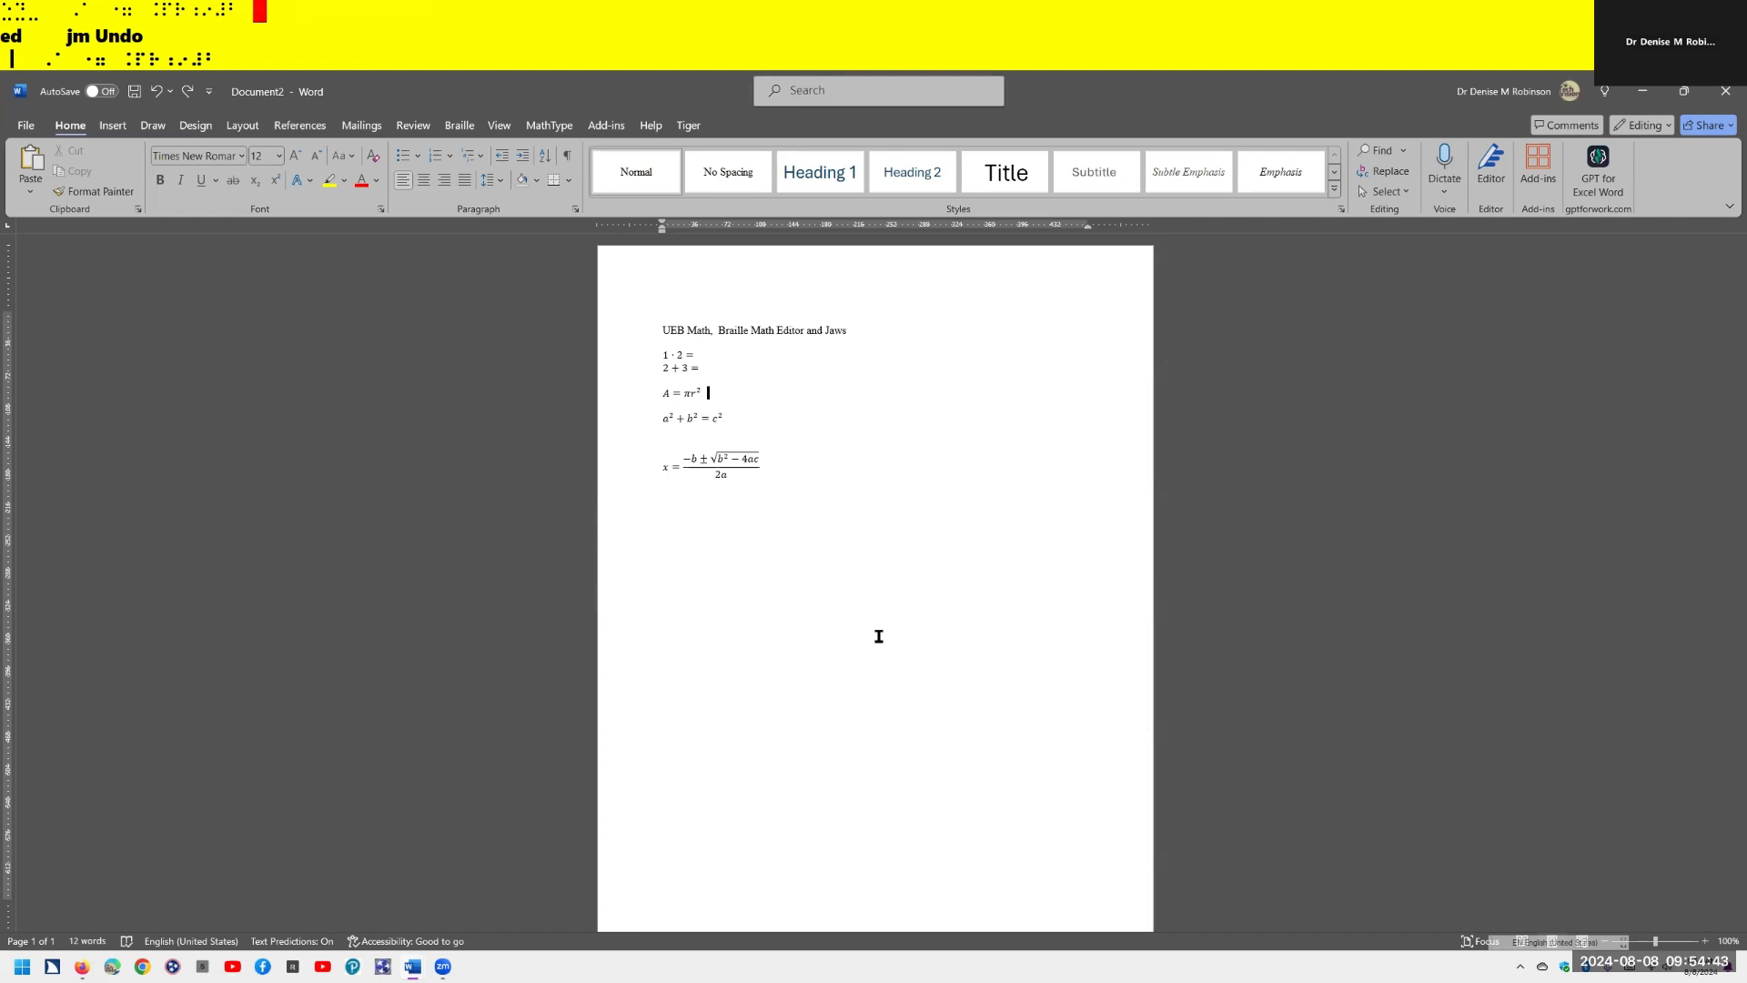
key("Return")
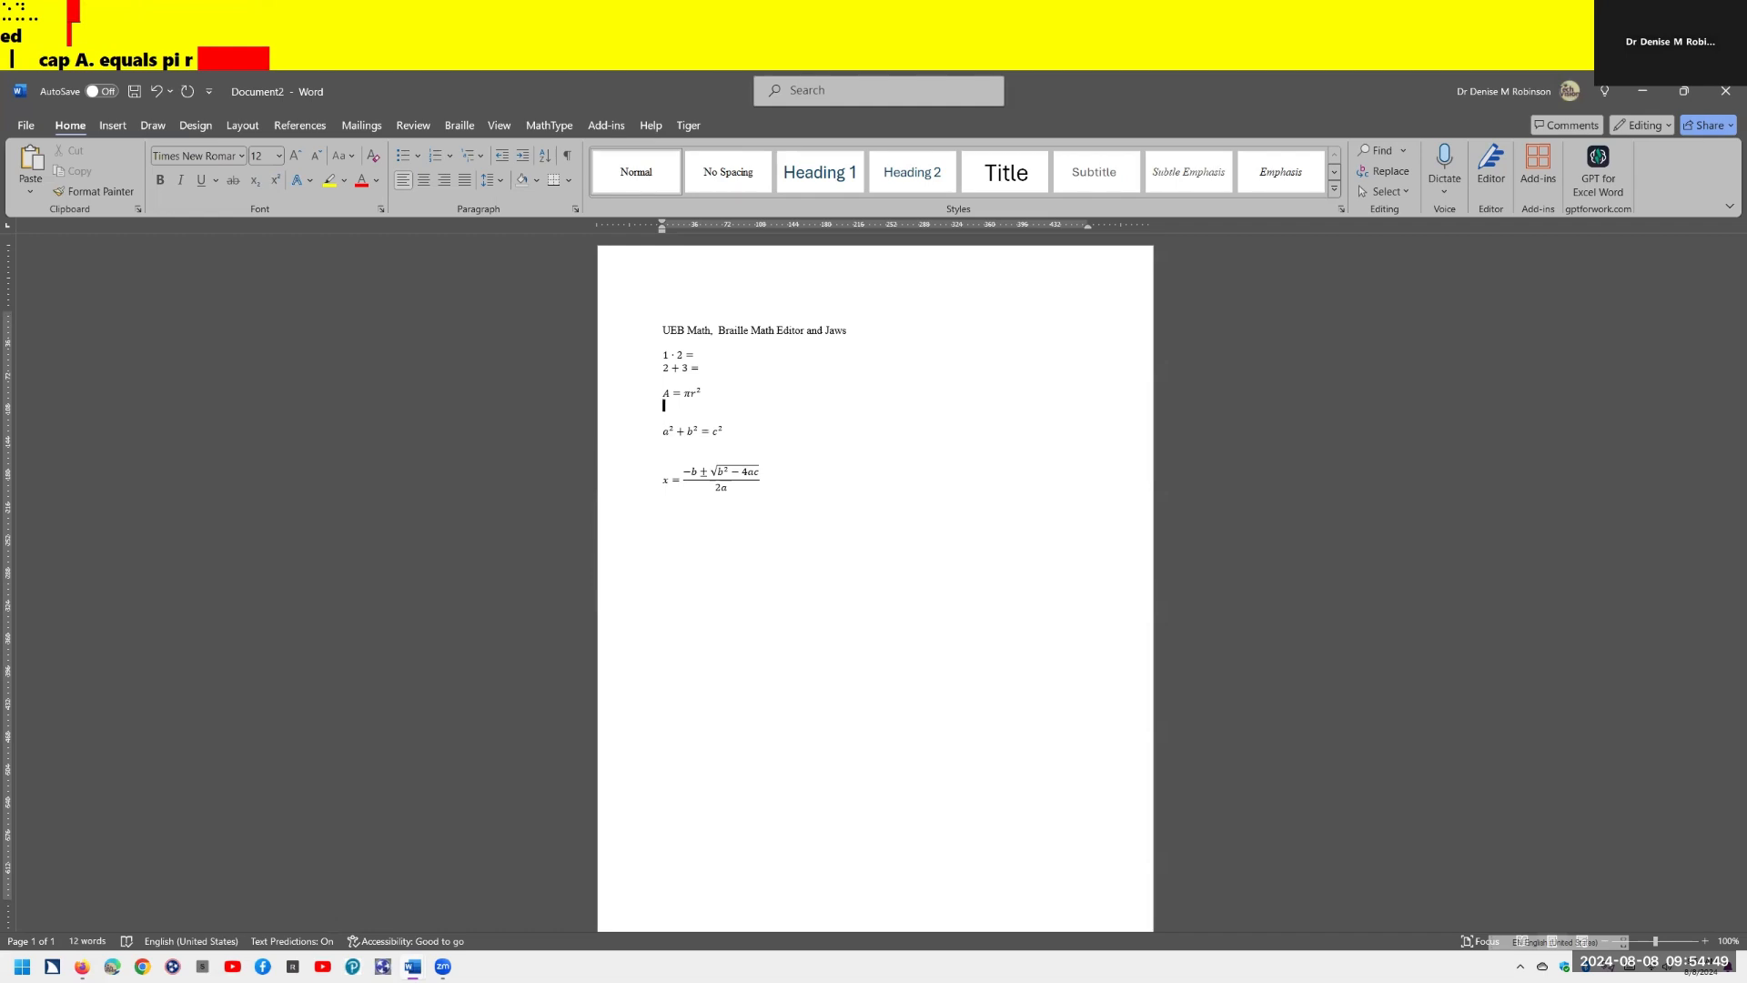
key("Insert+space")
key("equal")
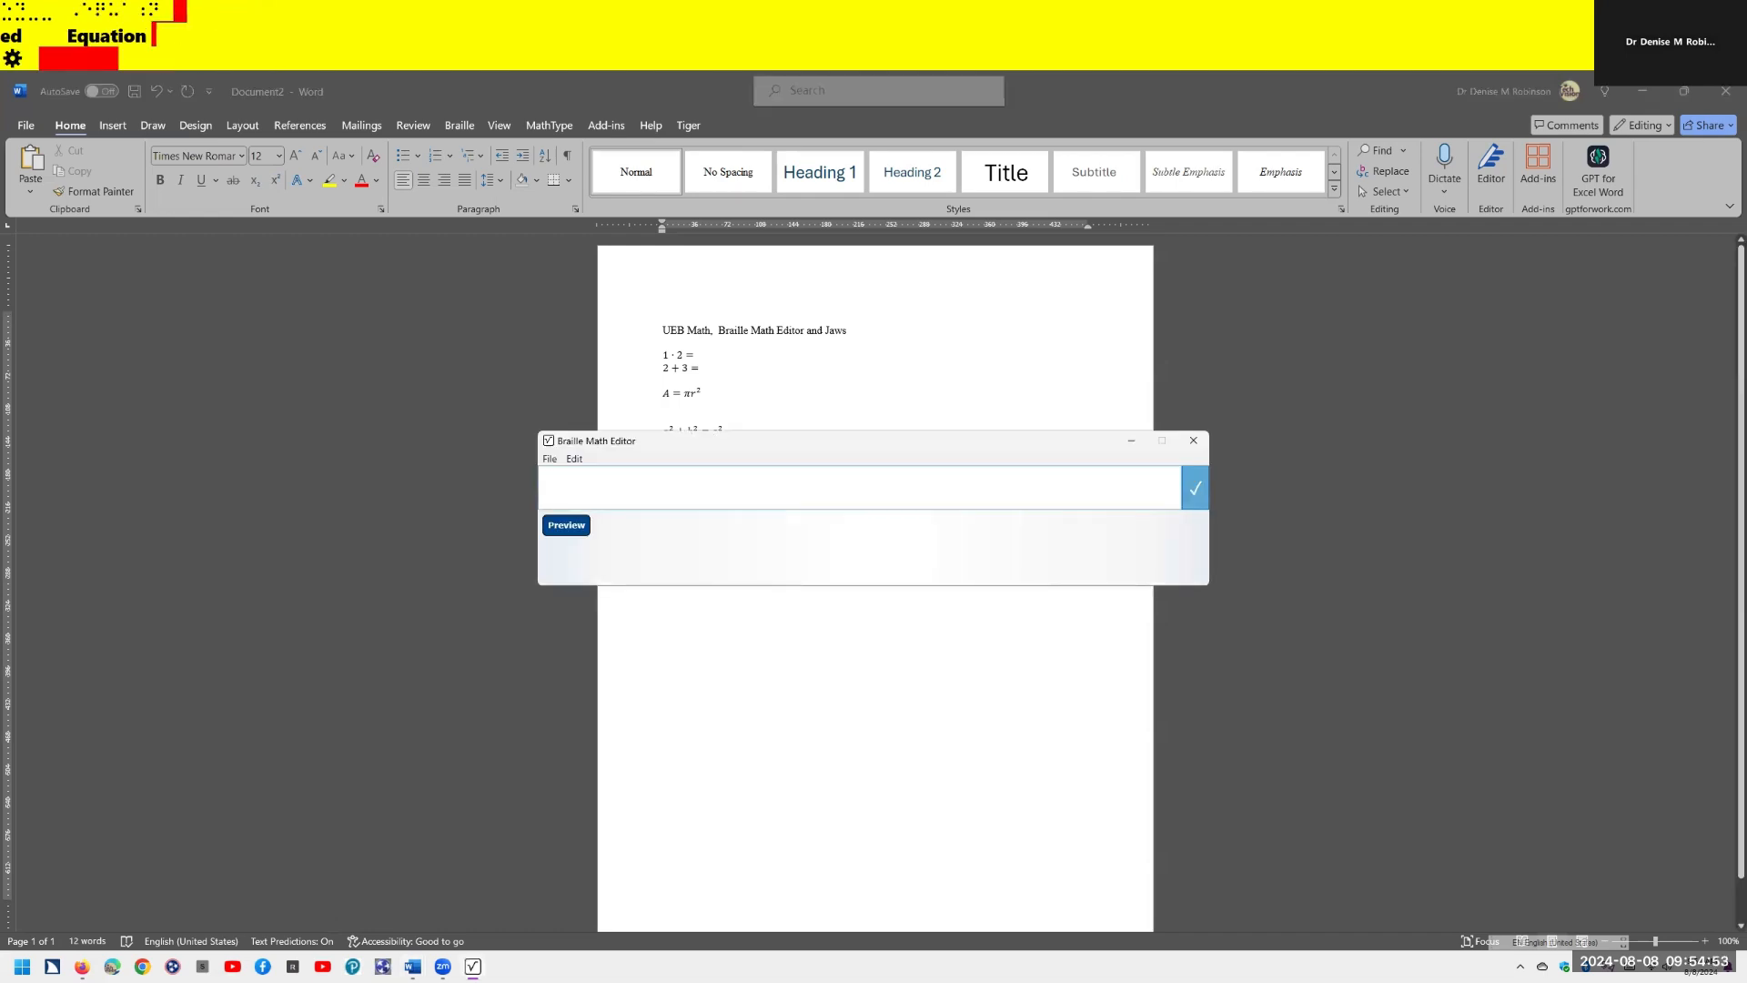
type("⠠⠁")
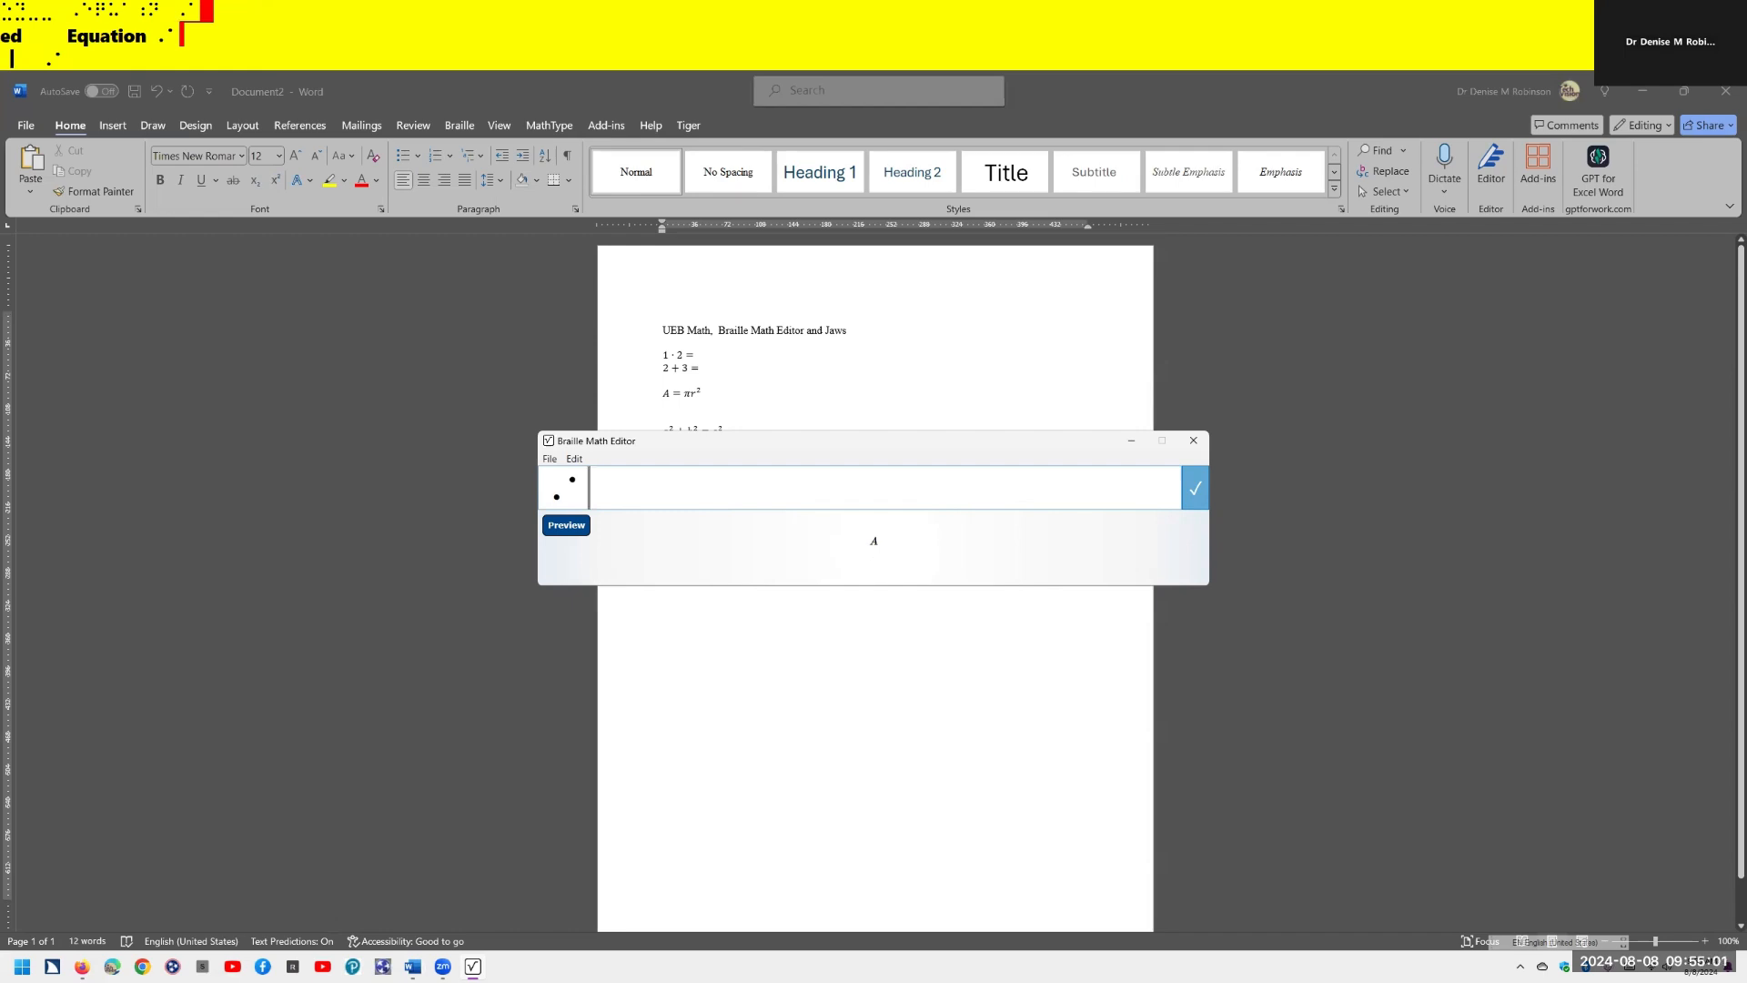
type("⠐⠶")
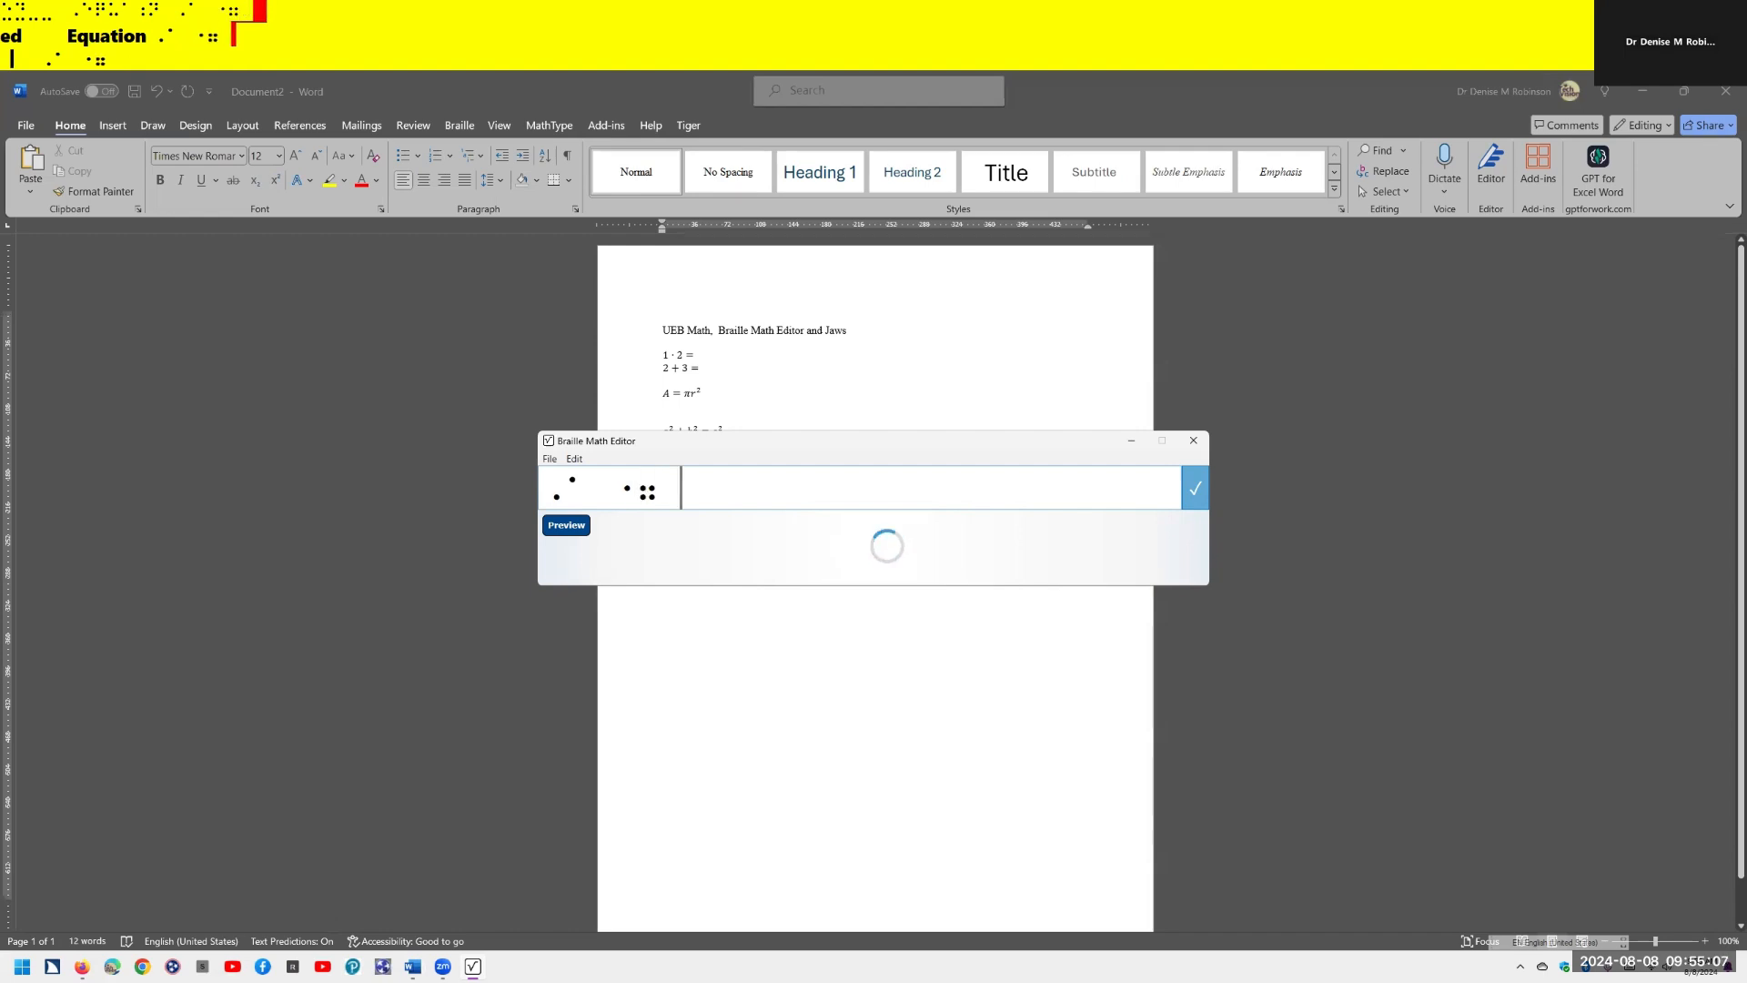
type(" ⠨⠏⠰")
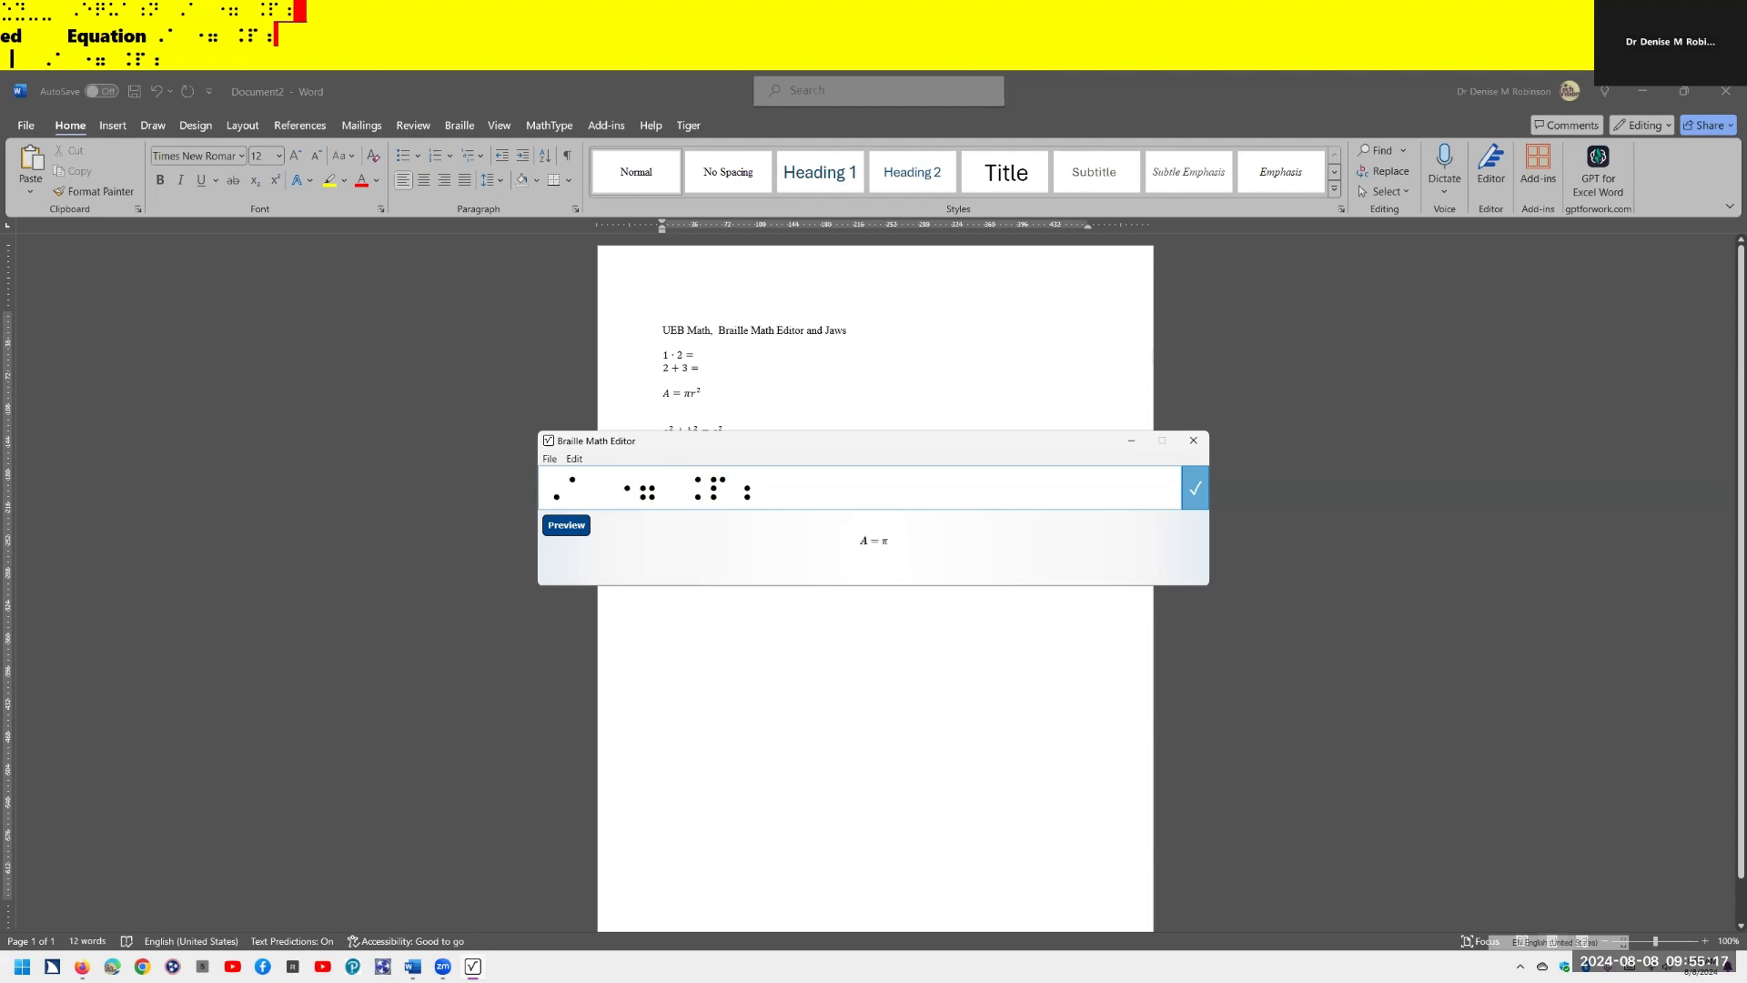
type("⠔")
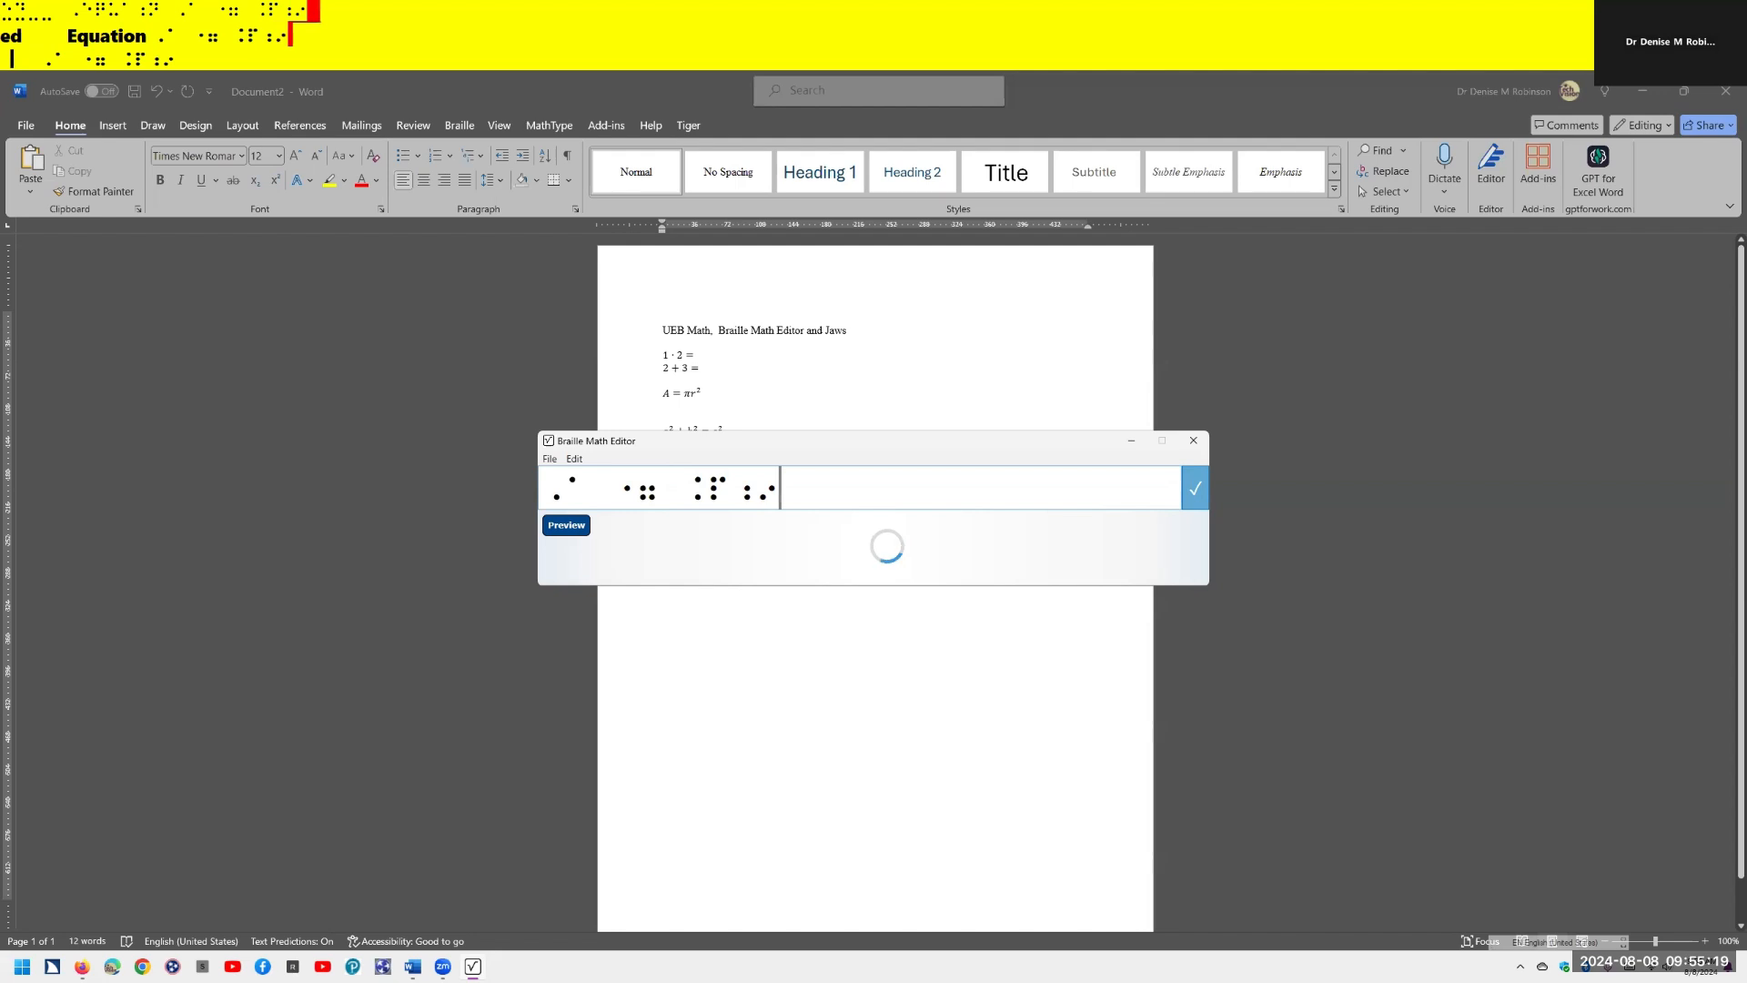
type("#b")
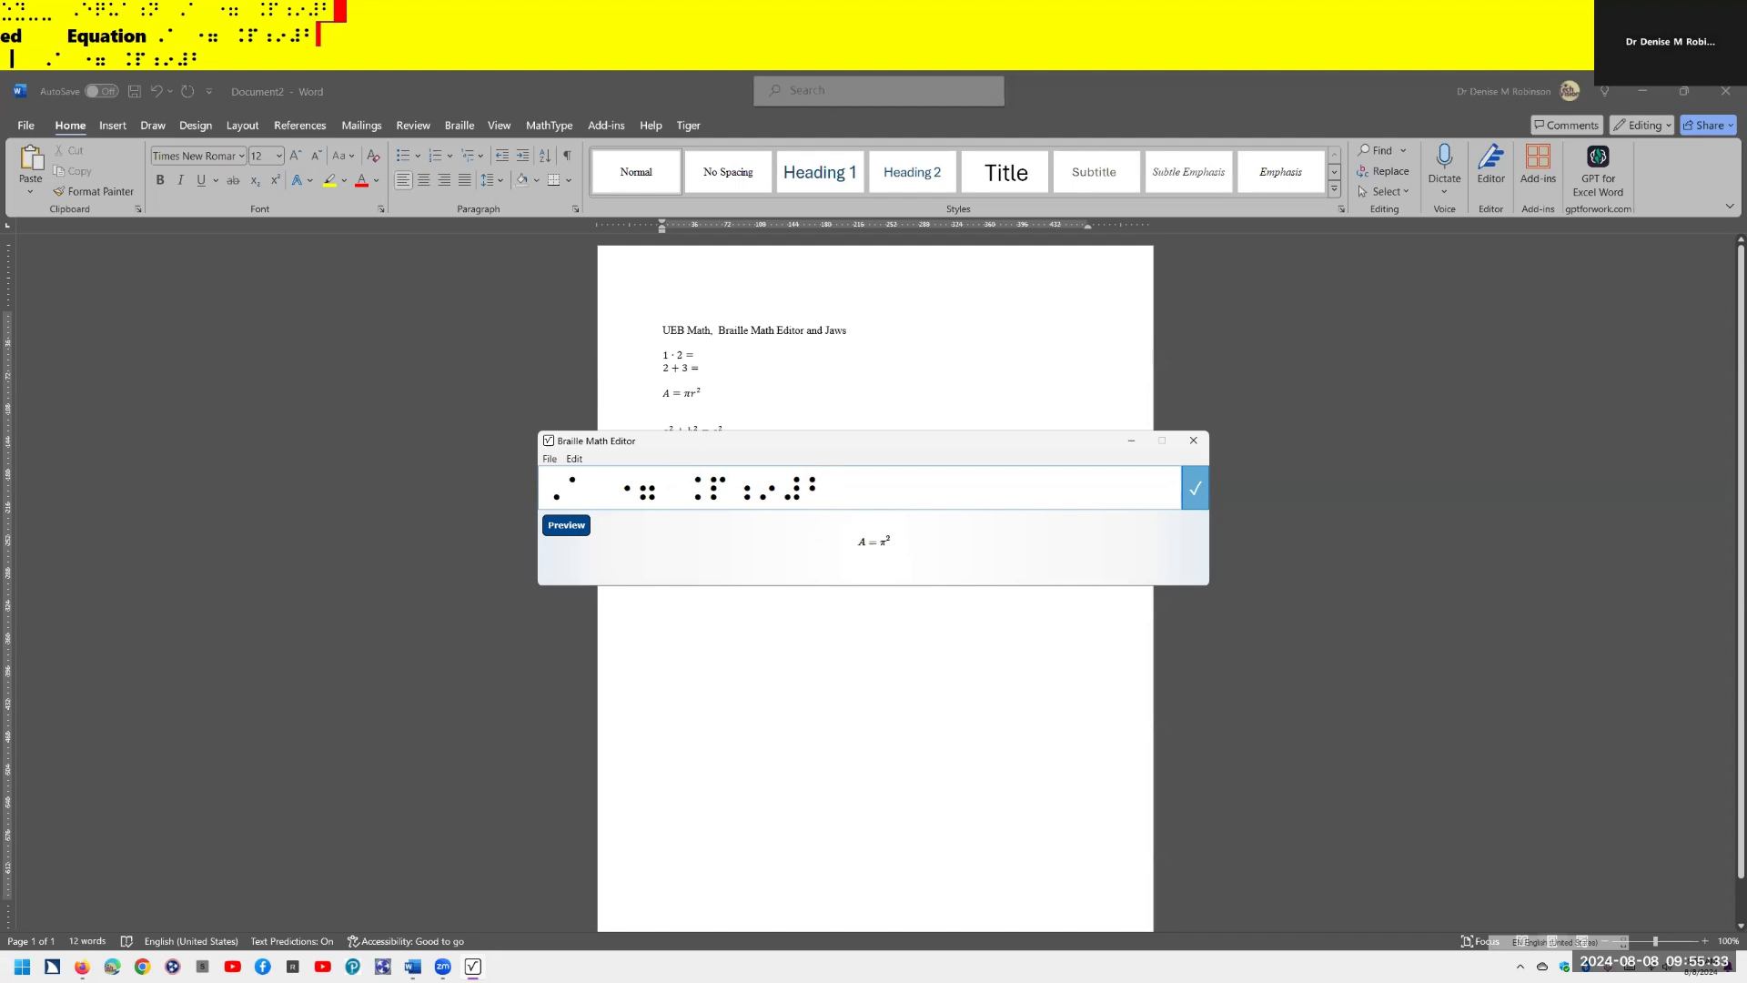
Step: Add the missing r after π to make the formula A = πr² and insert it into the document
key("Left")
key("Left")
key("Left")
type("r")
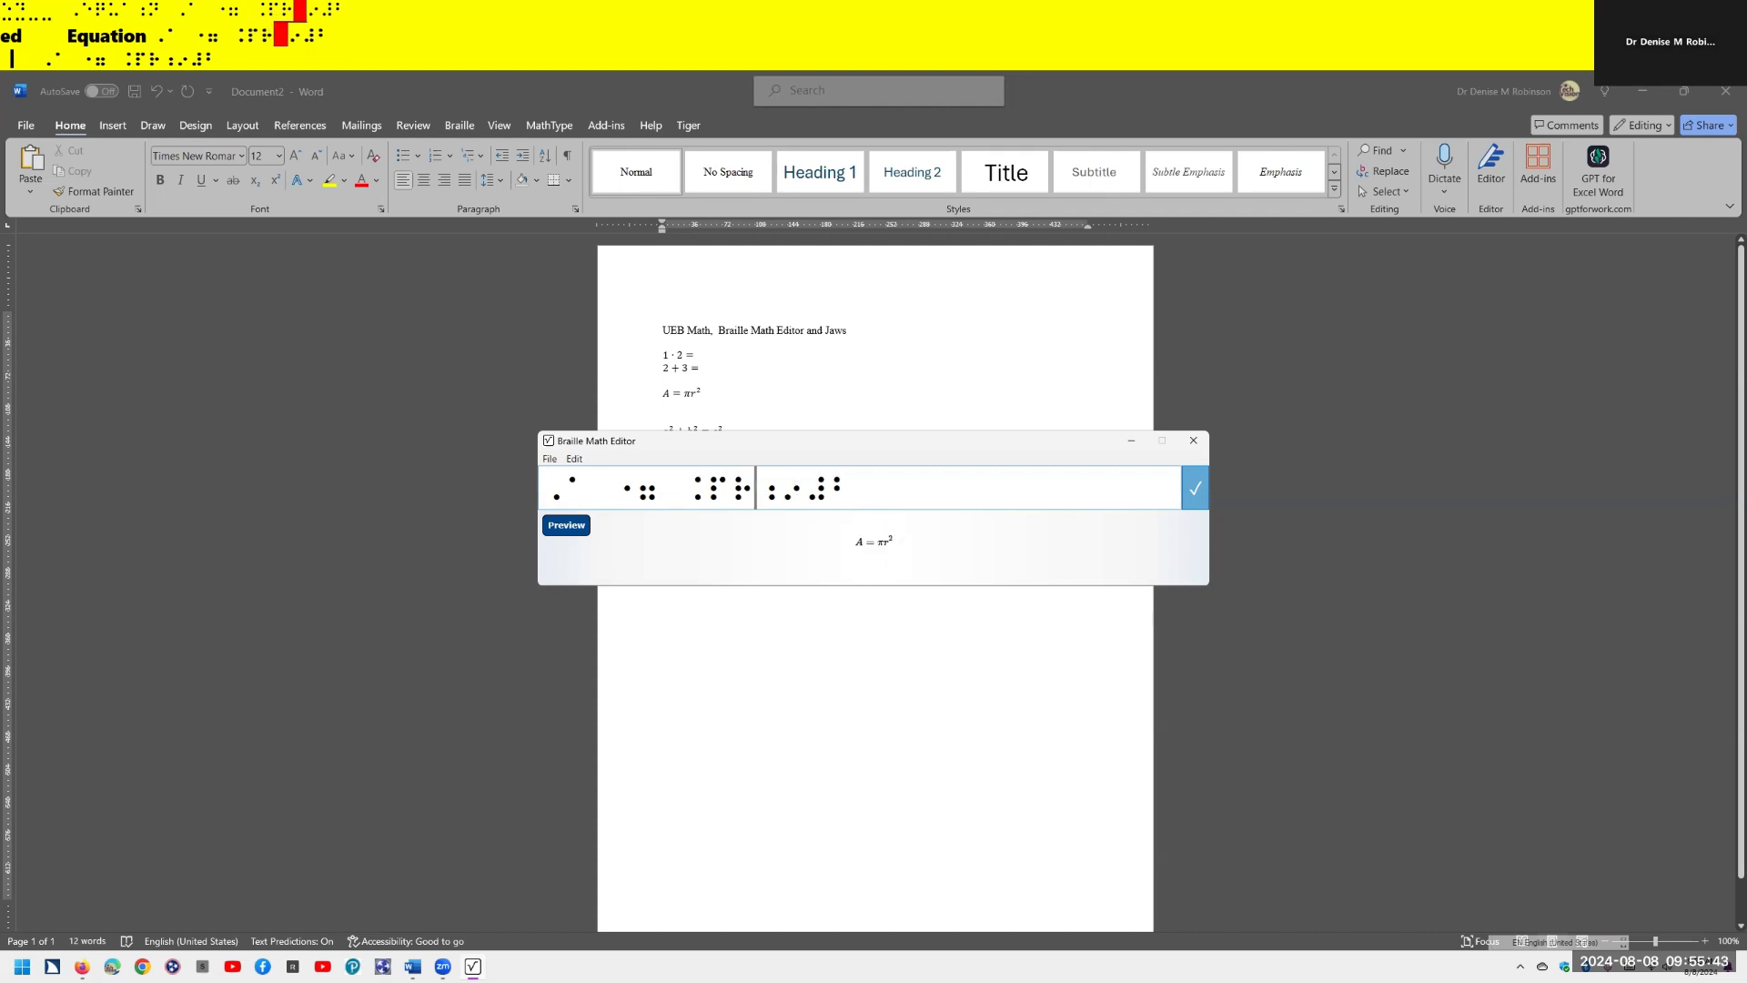
key("End")
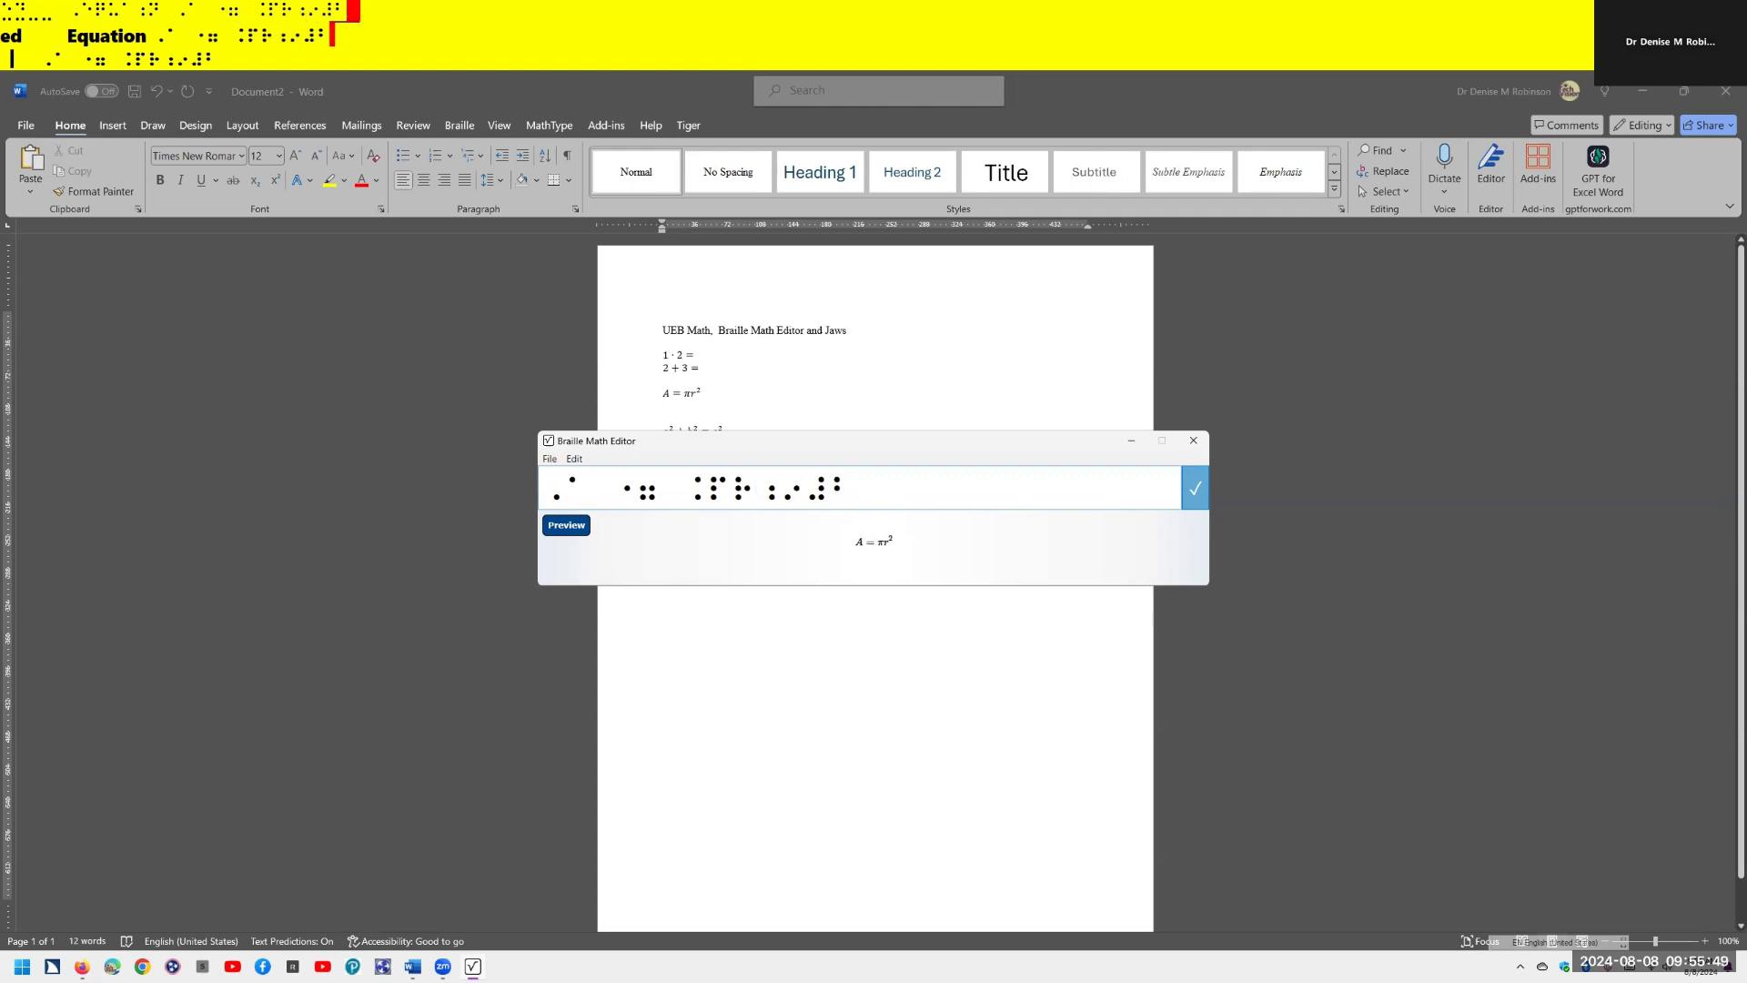
key("Return")
type("A = πr²")
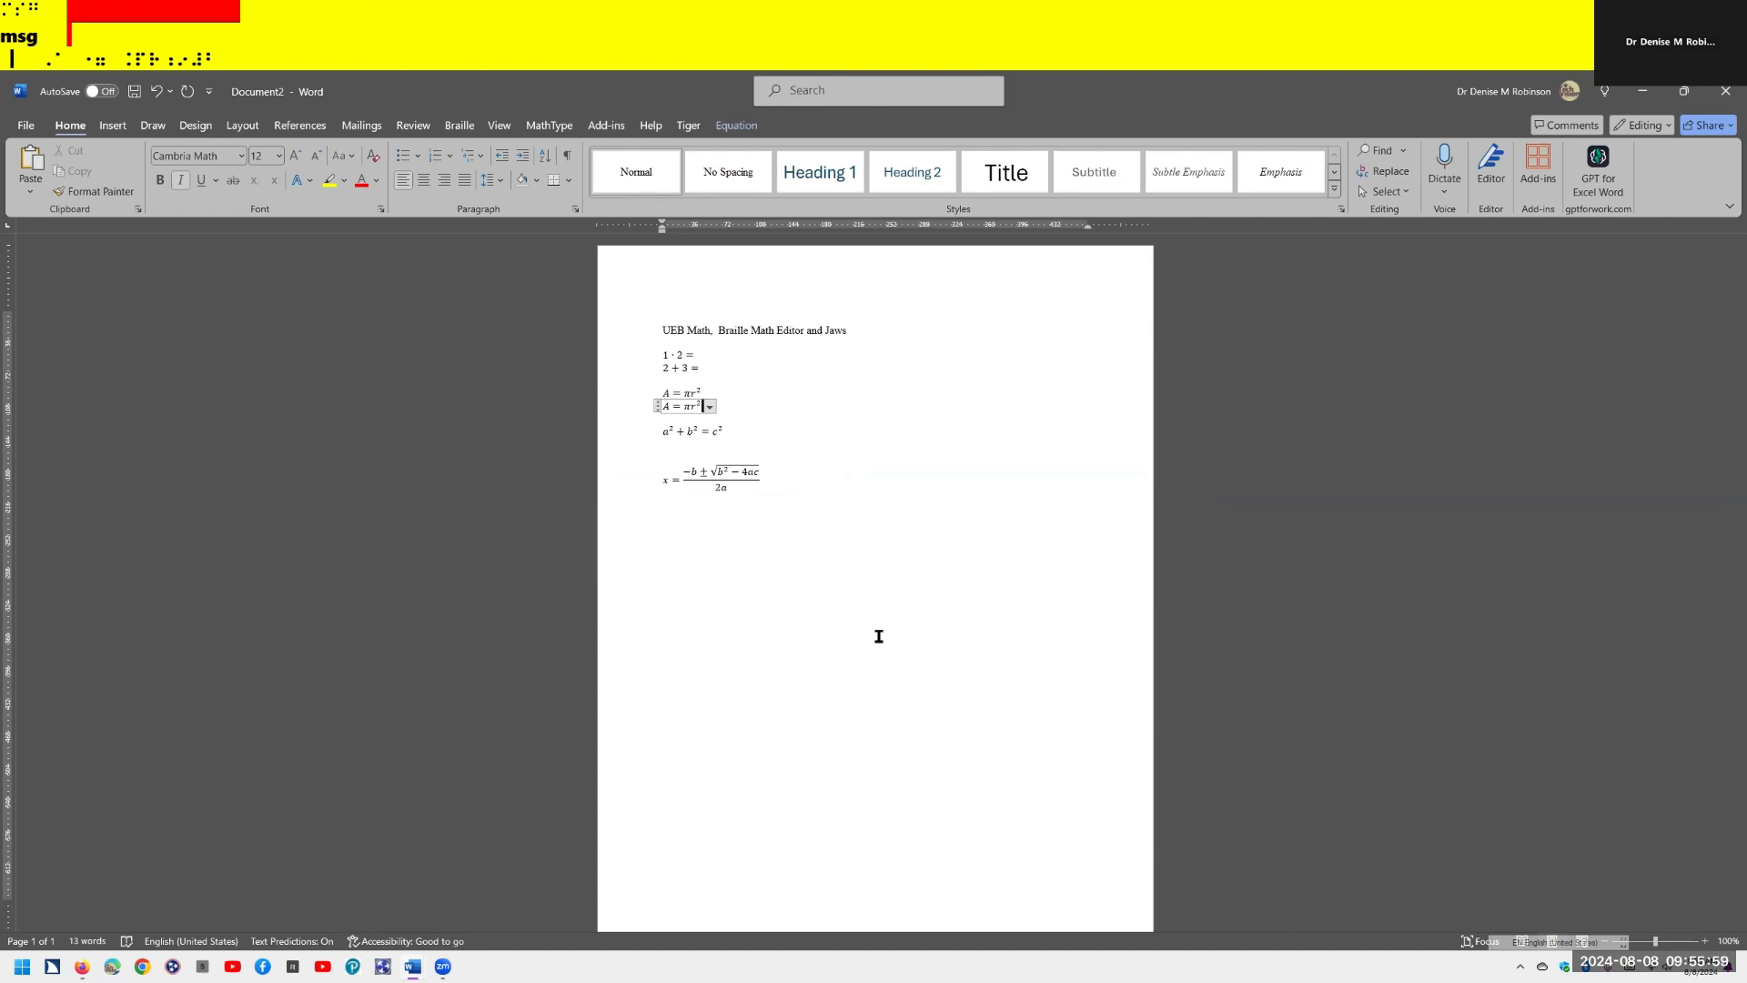
Step: Insert an empty Word equation on the blank line below a² + b² = c²
key("Up")
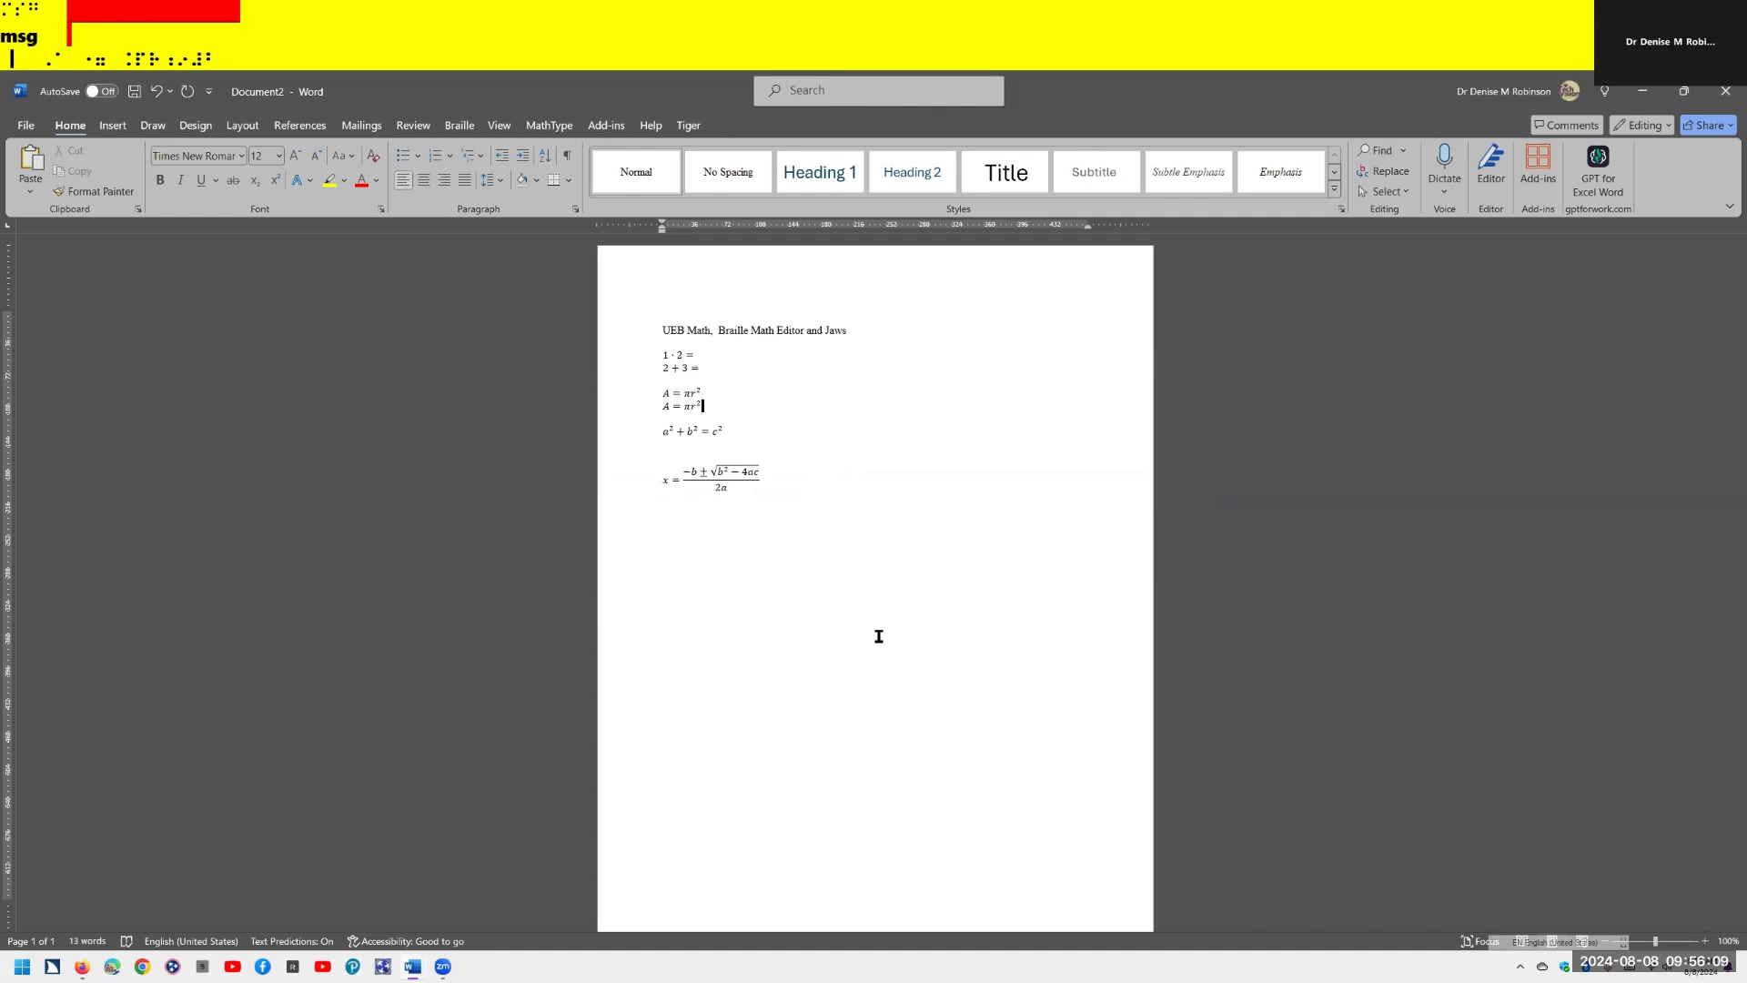
key("Down")
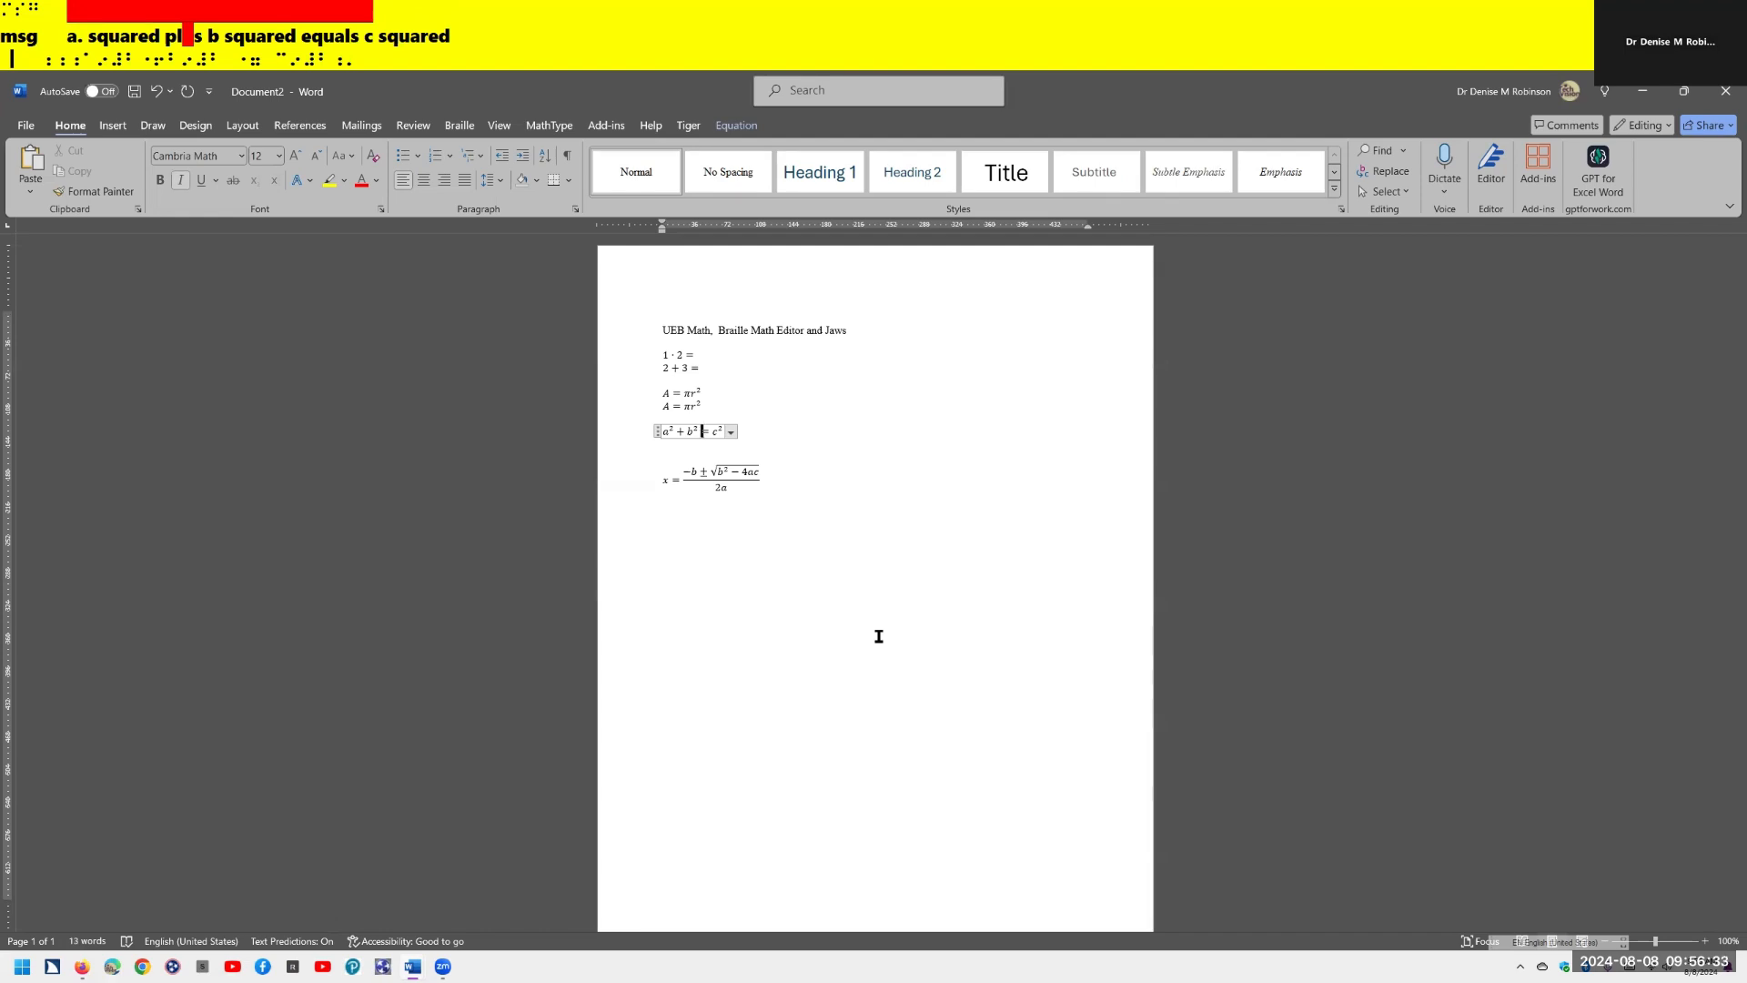
key("Down")
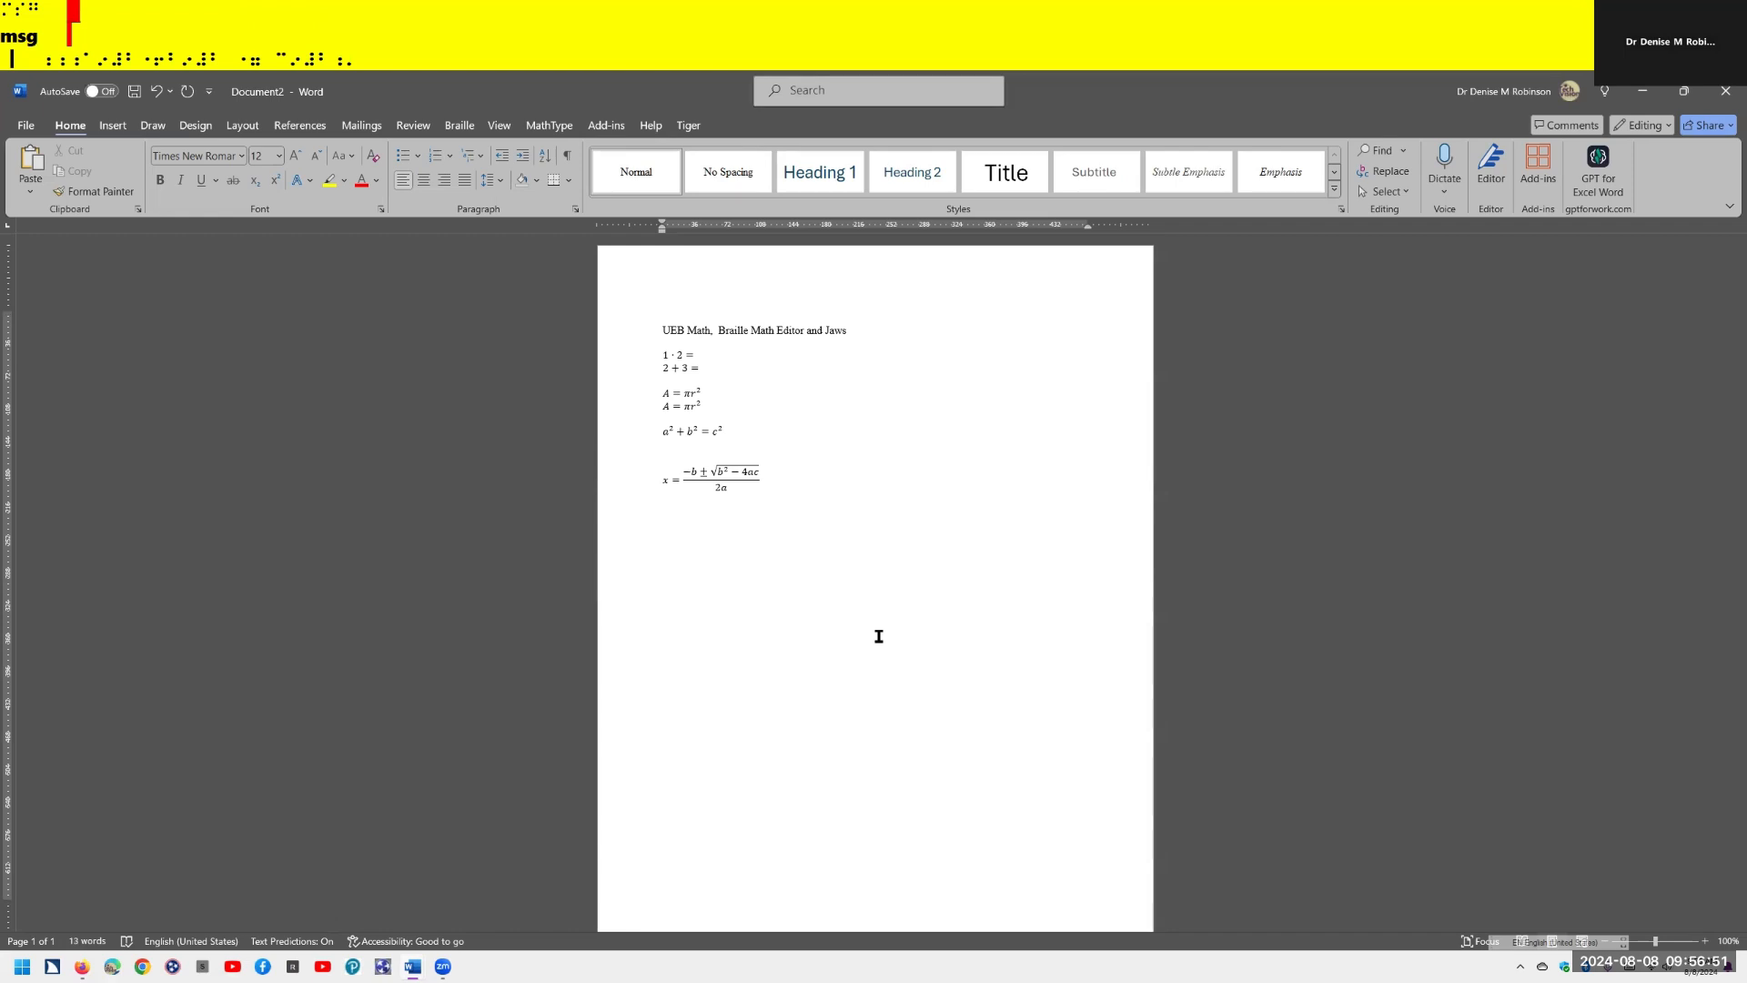
key("alt+equal")
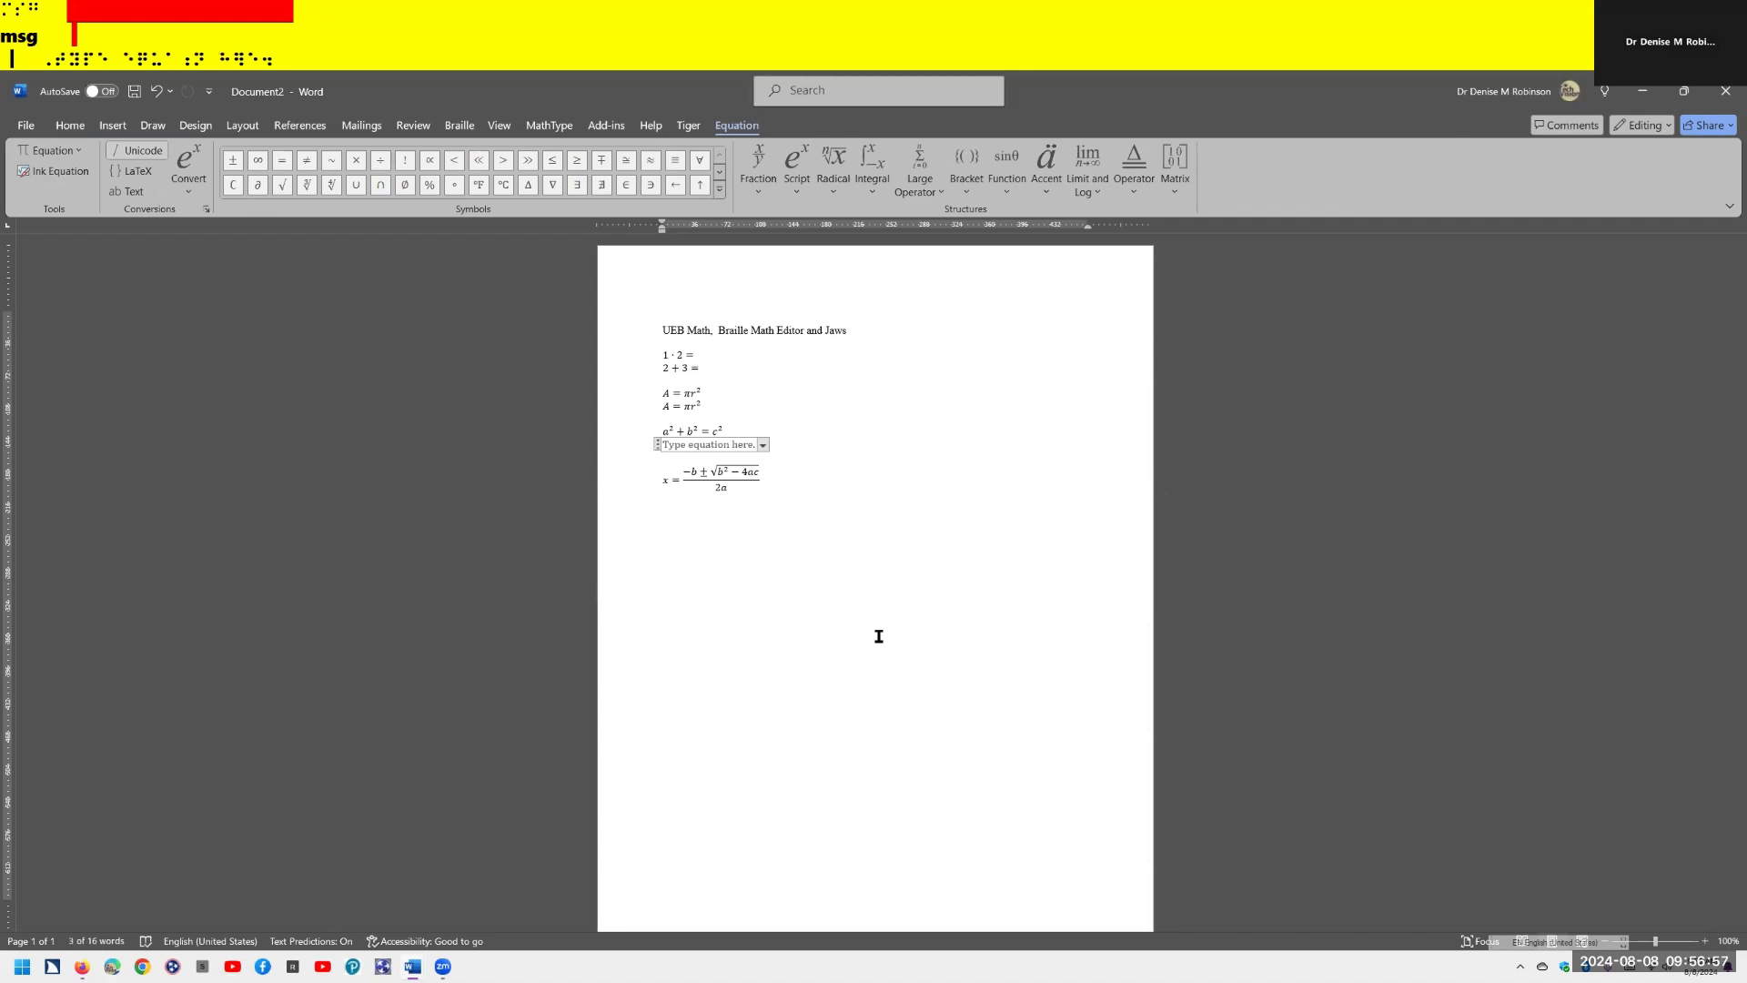
Step: Fill the empty equation with the built-in Pythagorean Theorem and compare it with the equation above
key("alt")
key("e")
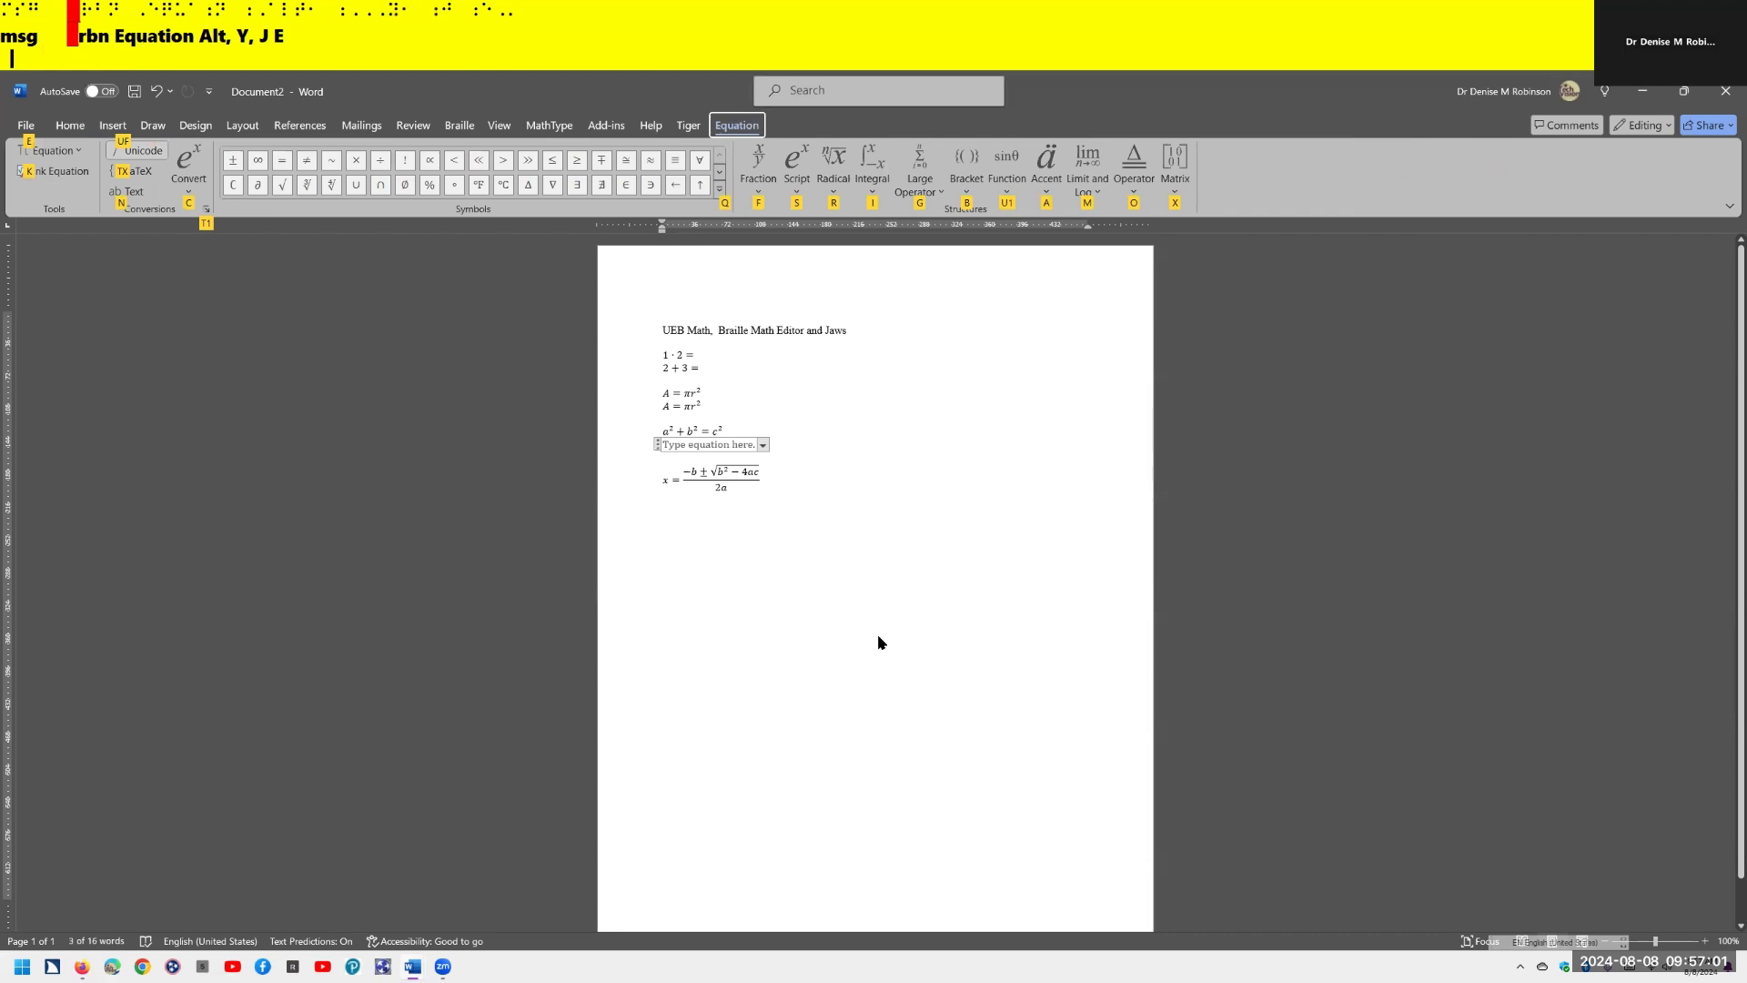
key("e")
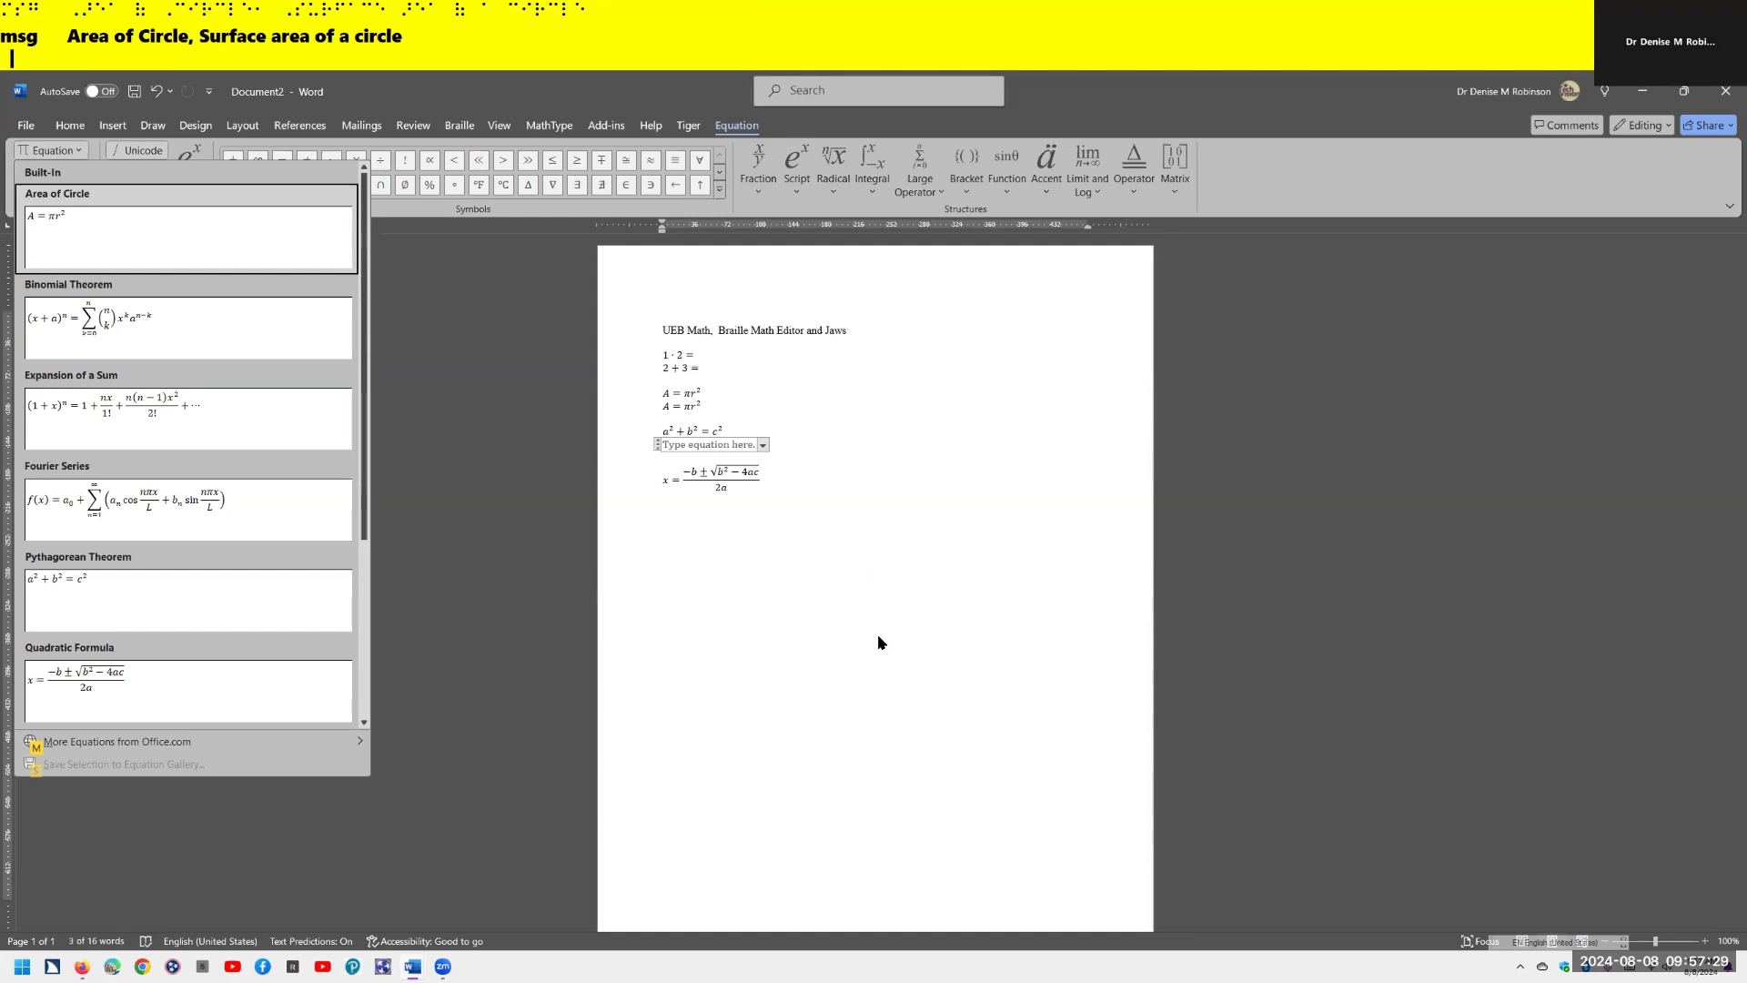
key("Down")
key("Down")
key("Down")
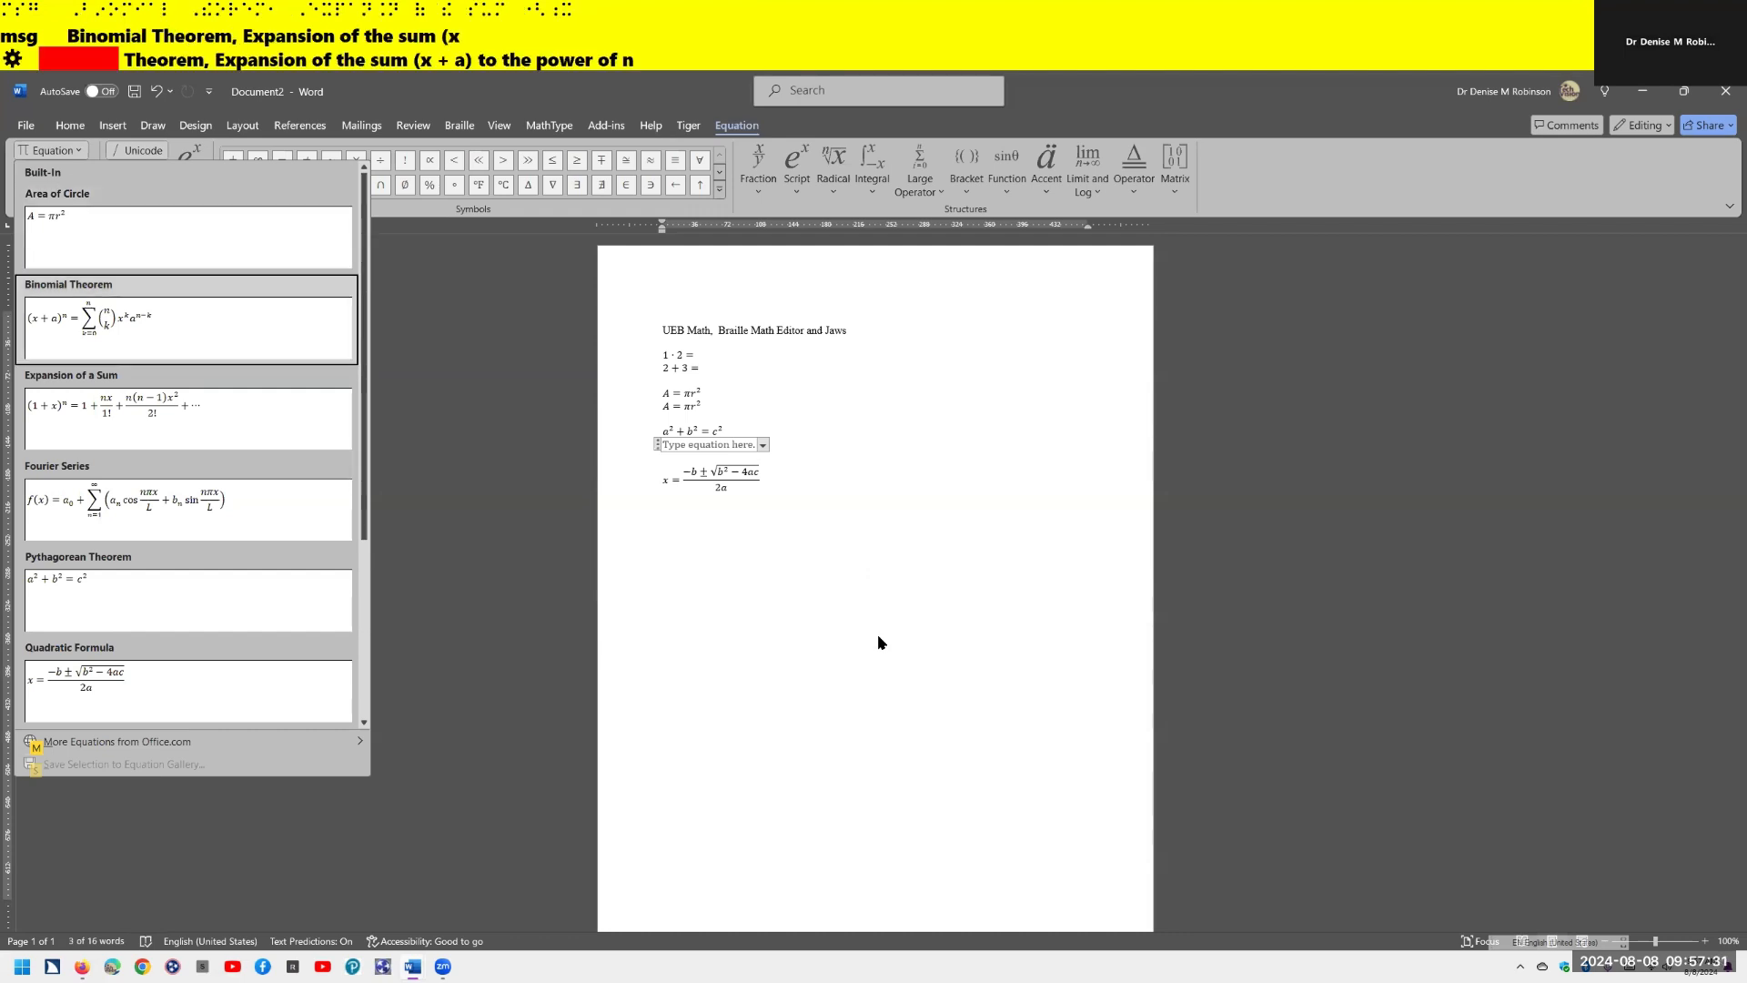
key("Down")
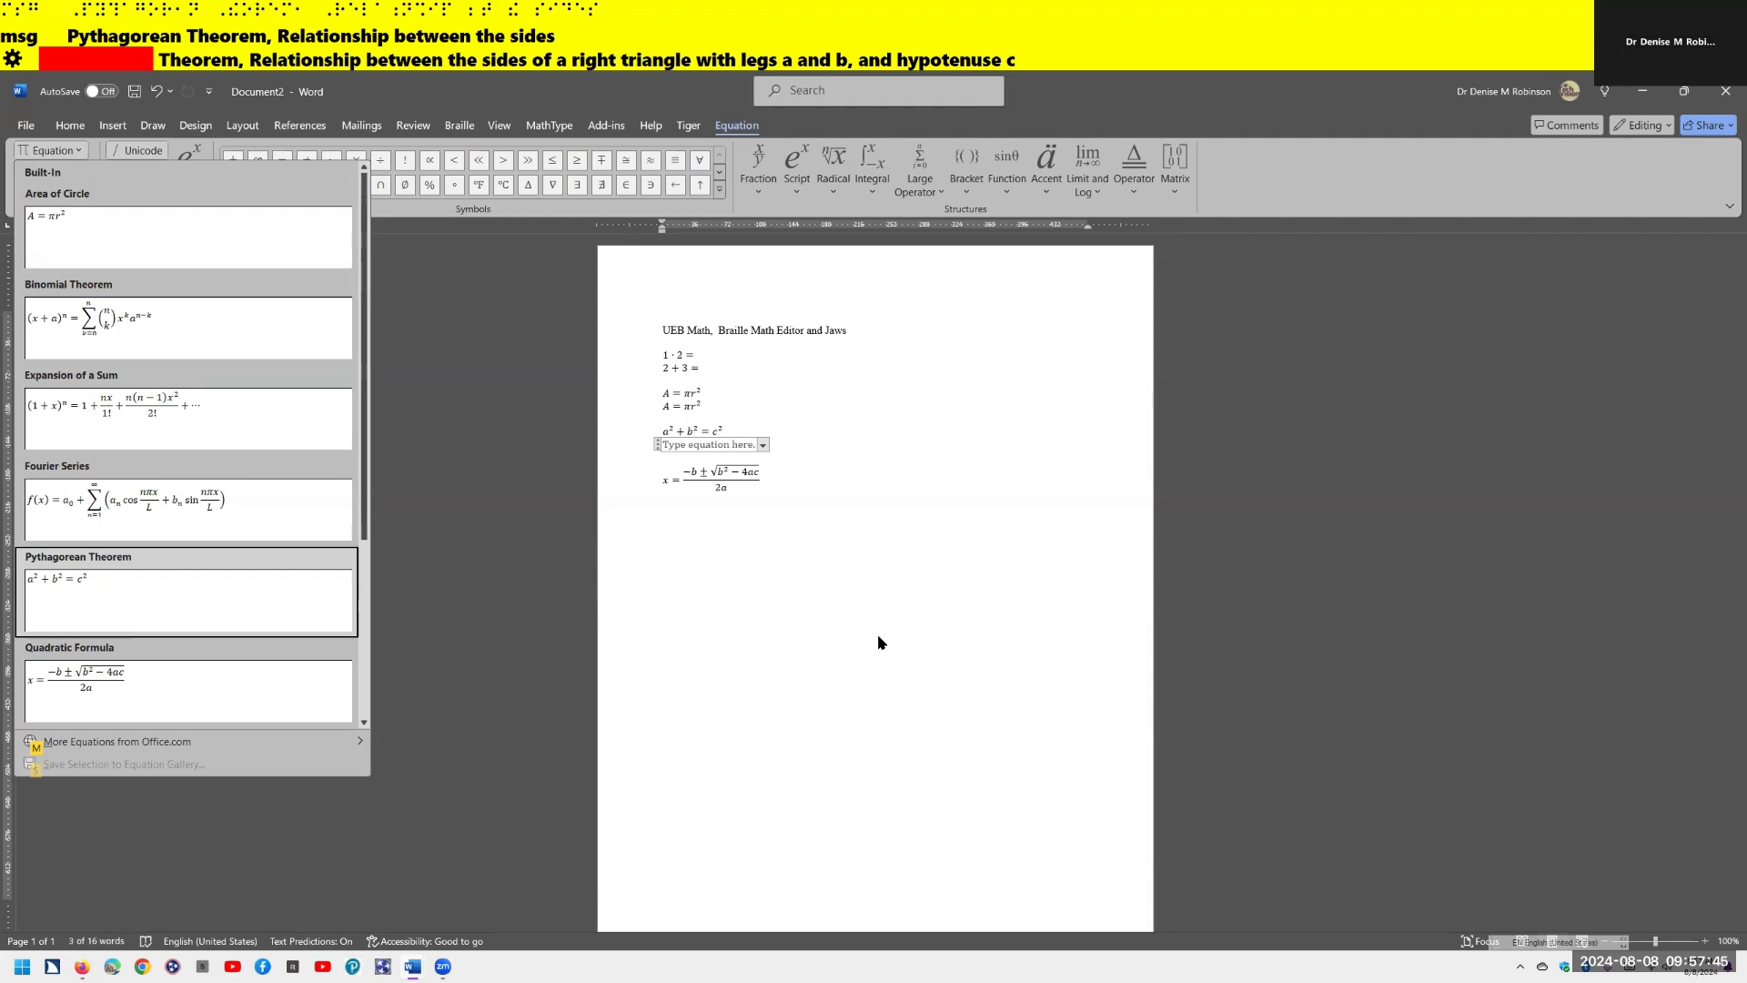
key("Return")
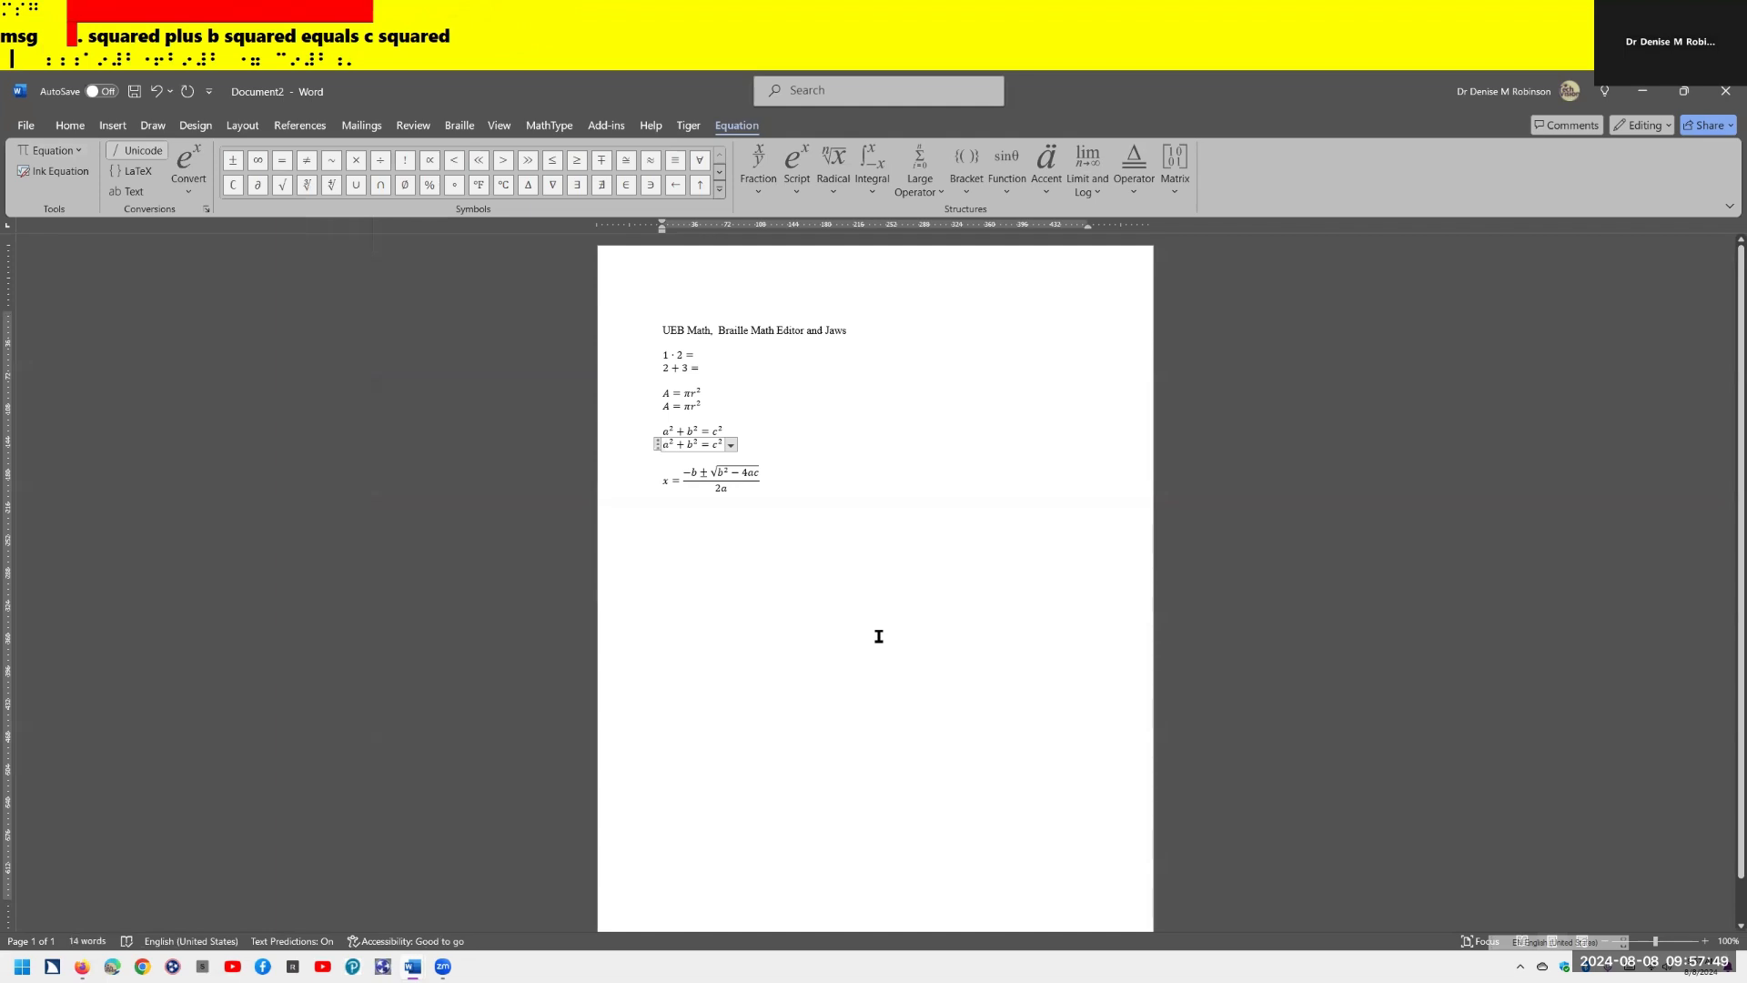
key("Up")
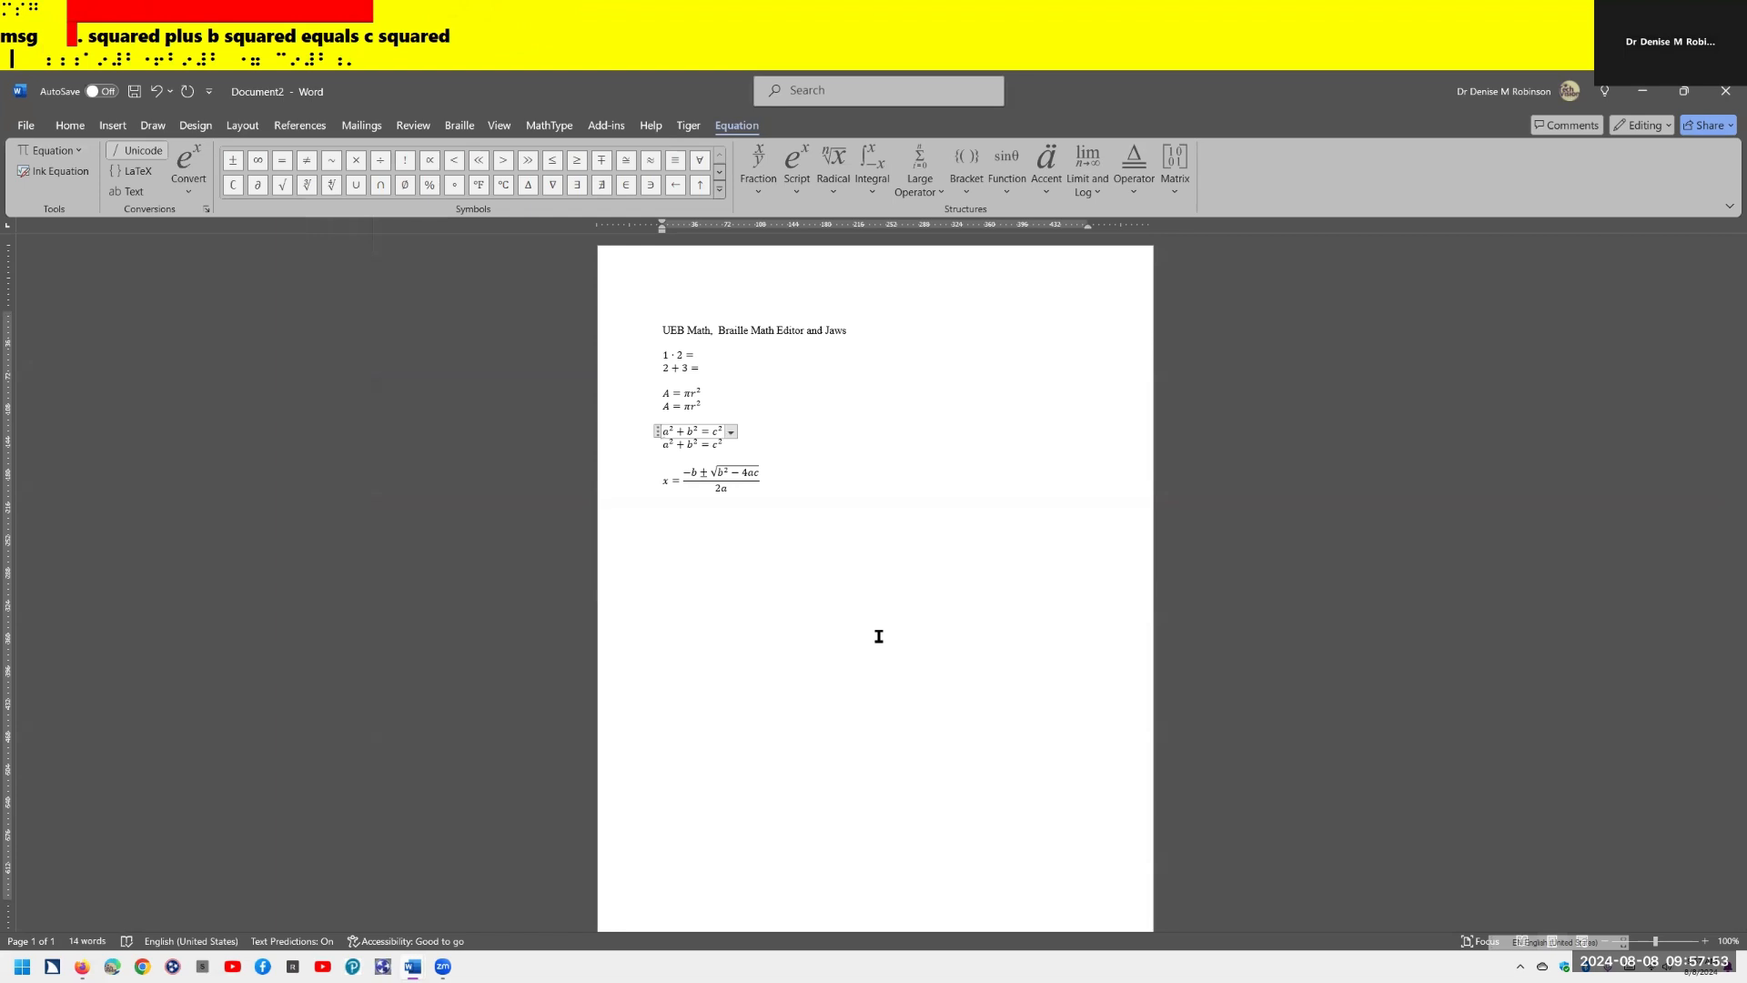
Step: Start a new line below the second a² + b² = c² and write a² + b² = c² in UEB braille with the Braille Math Editor
key("Down")
key("Return")
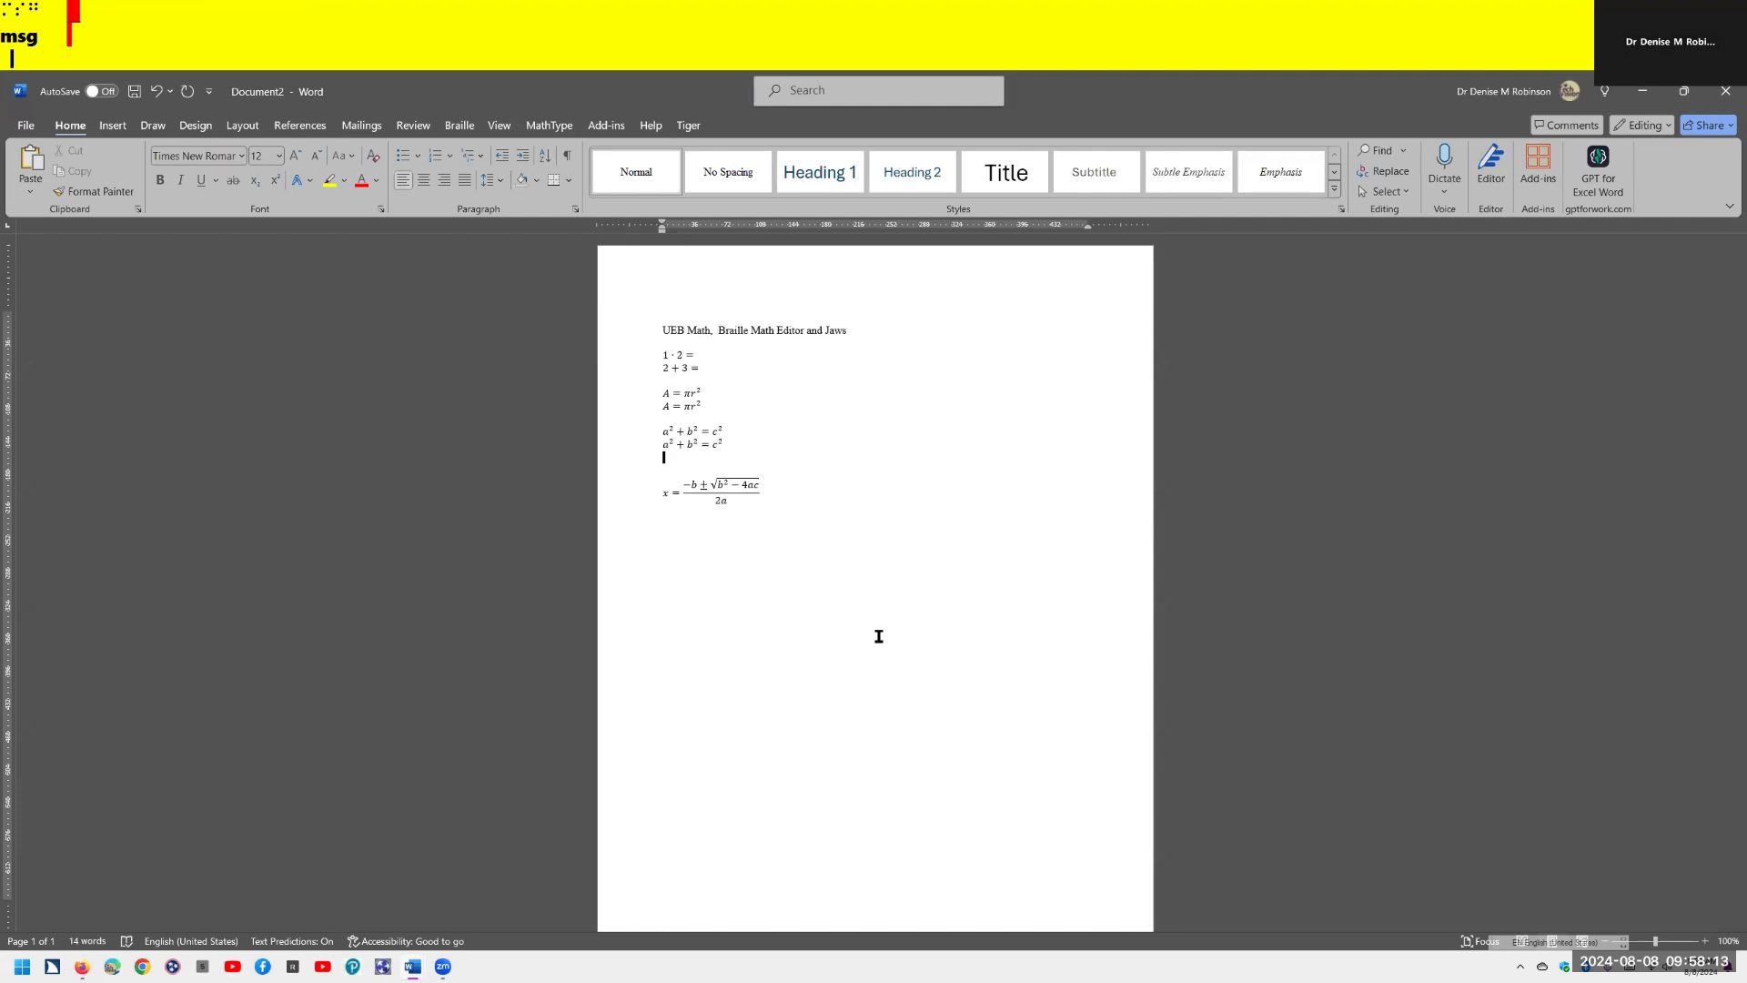
key("equal")
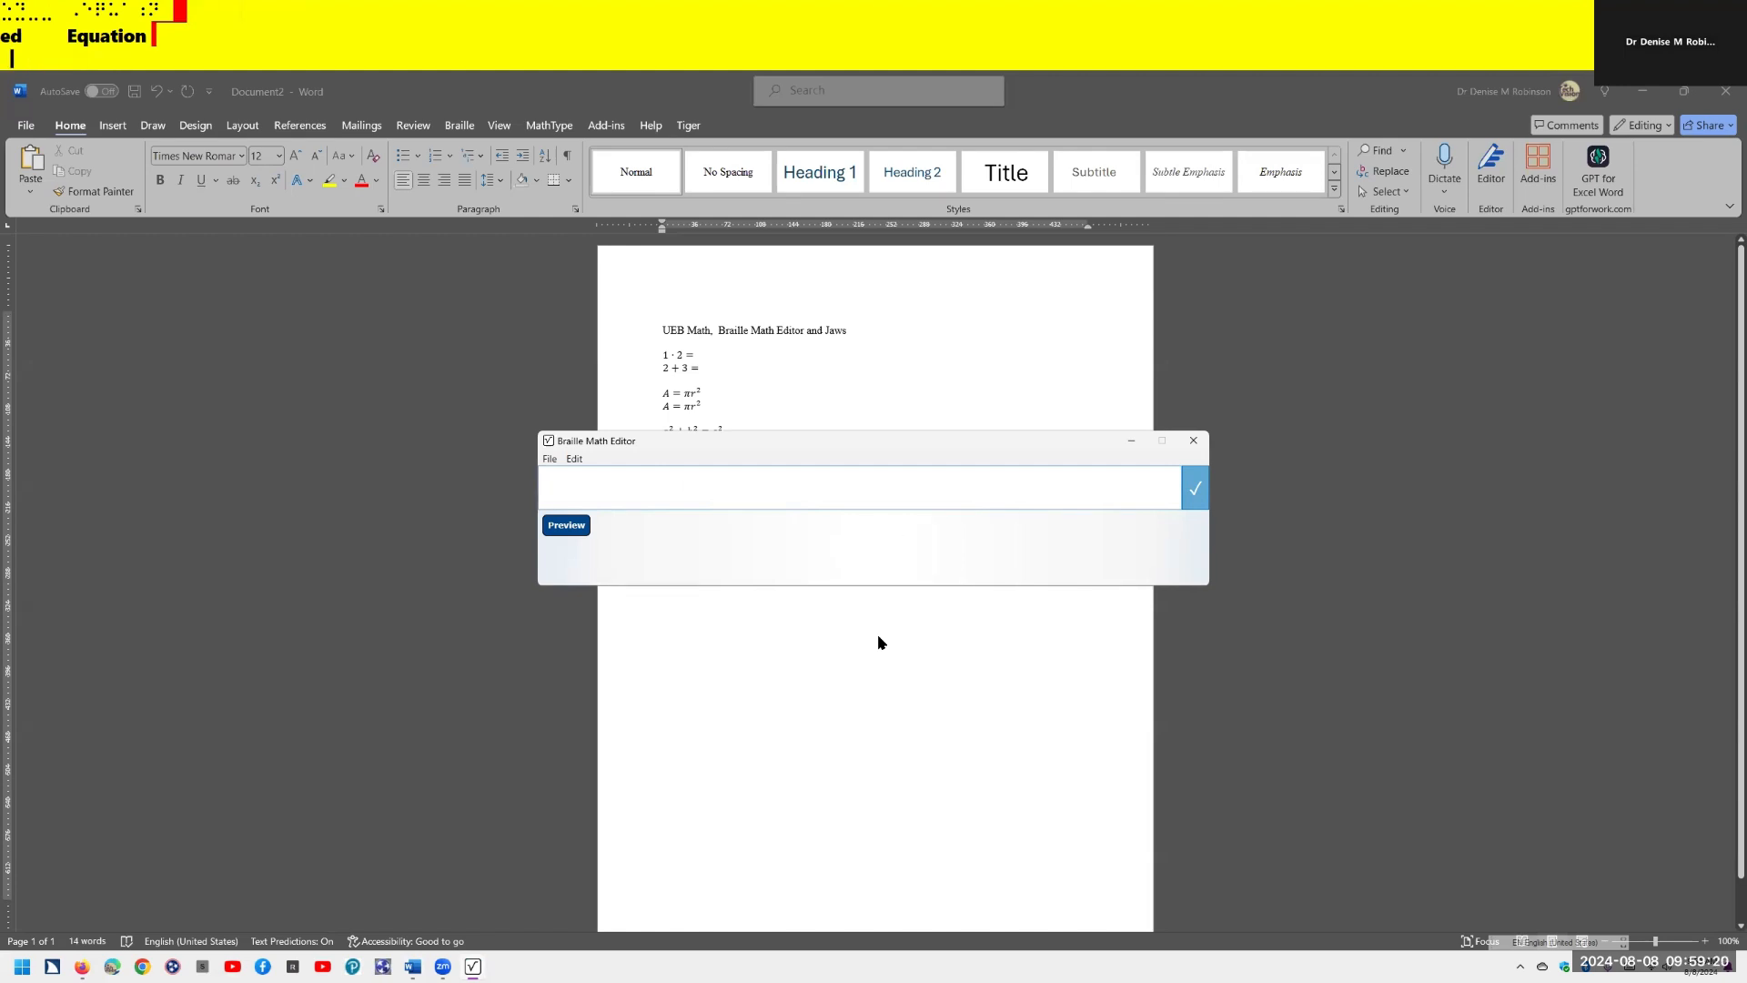
type("::")
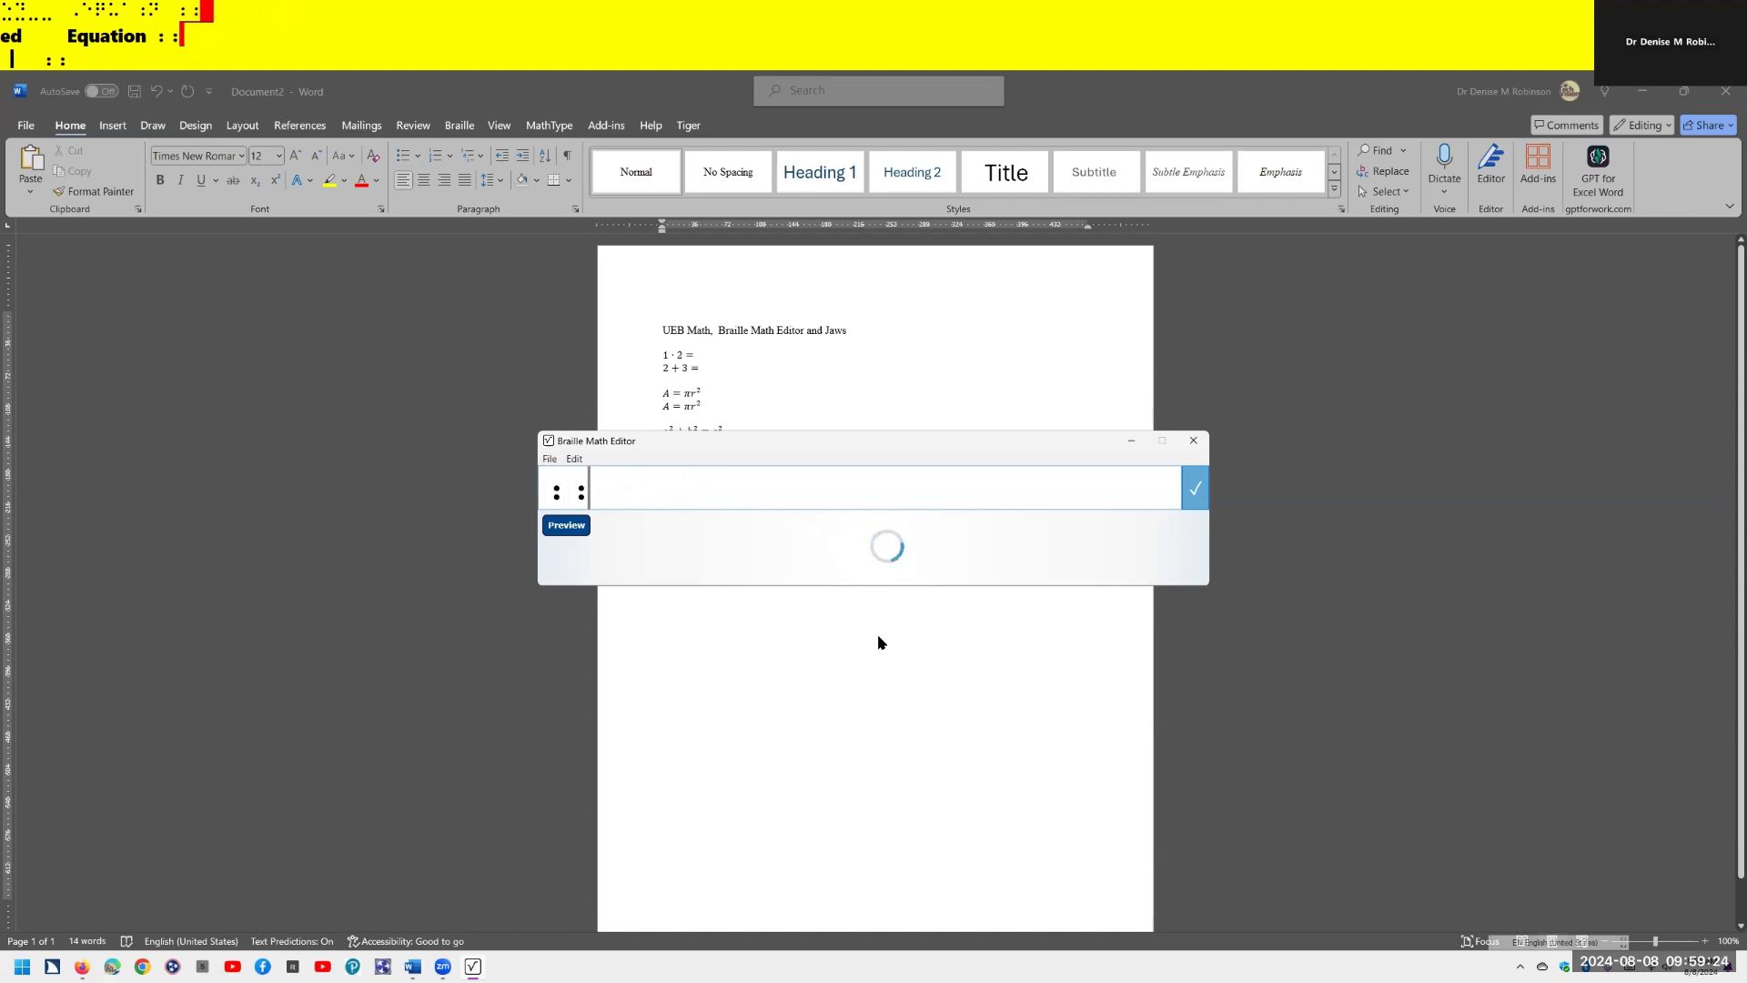
type("⠰⠁⠔⠼⠚")
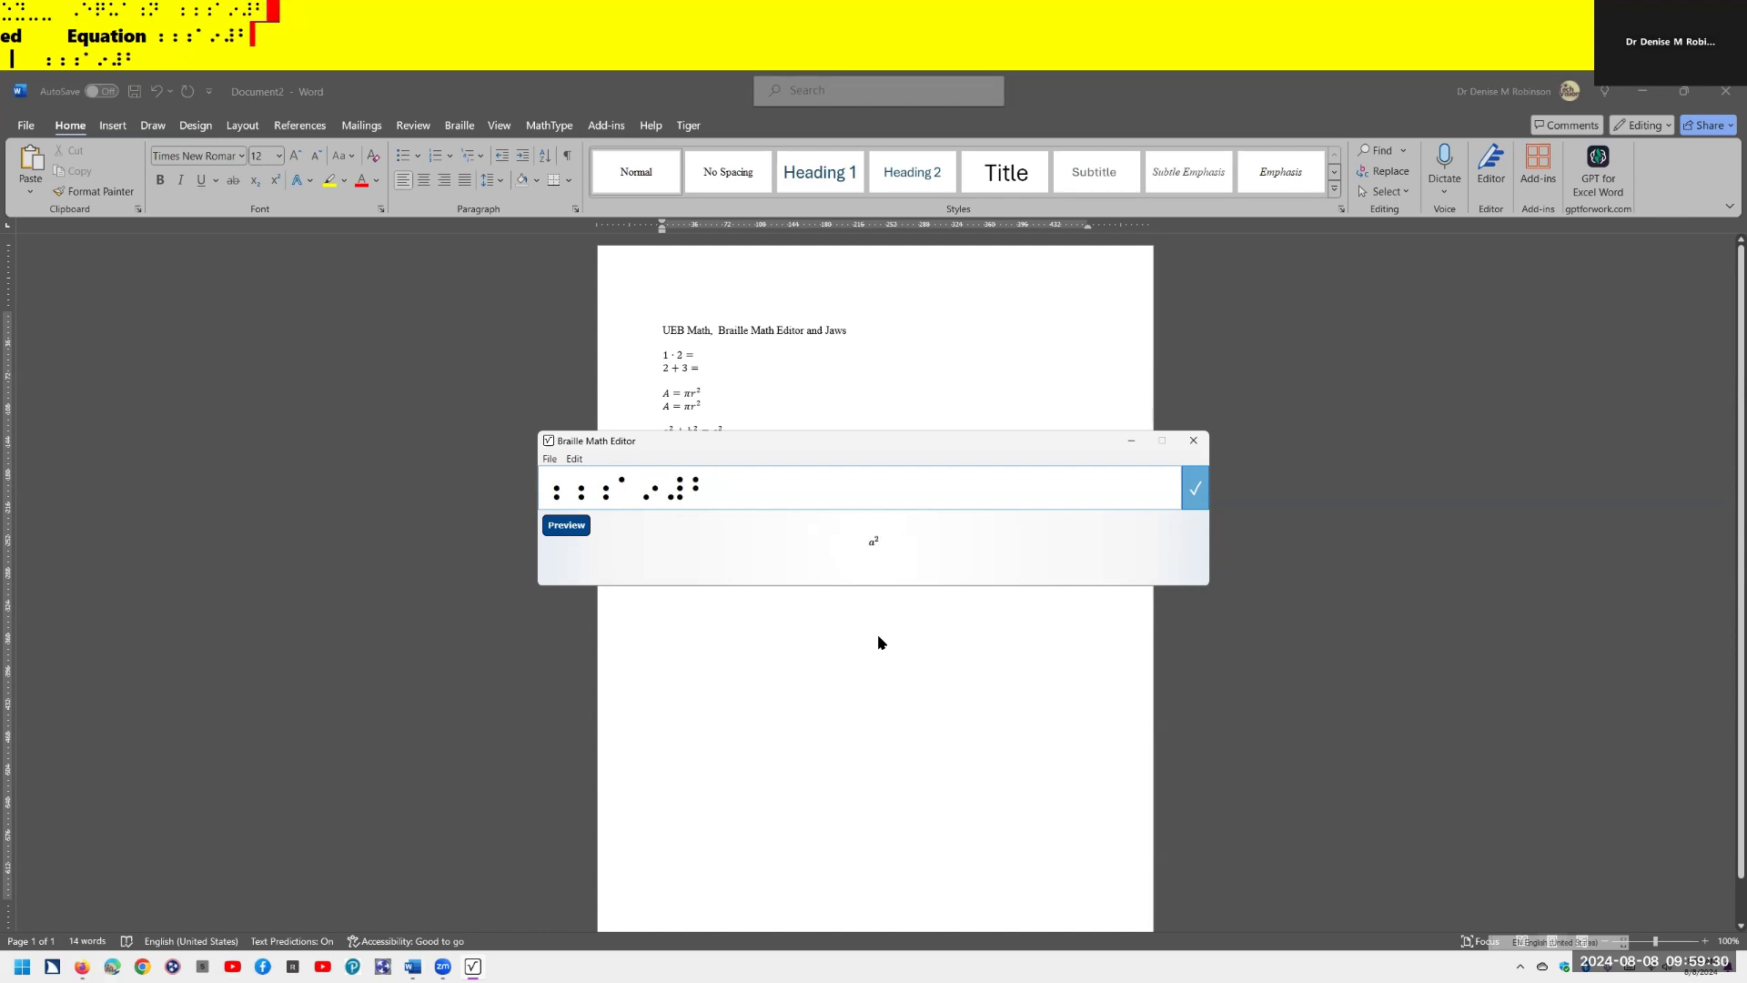
type(" ⠐⠖")
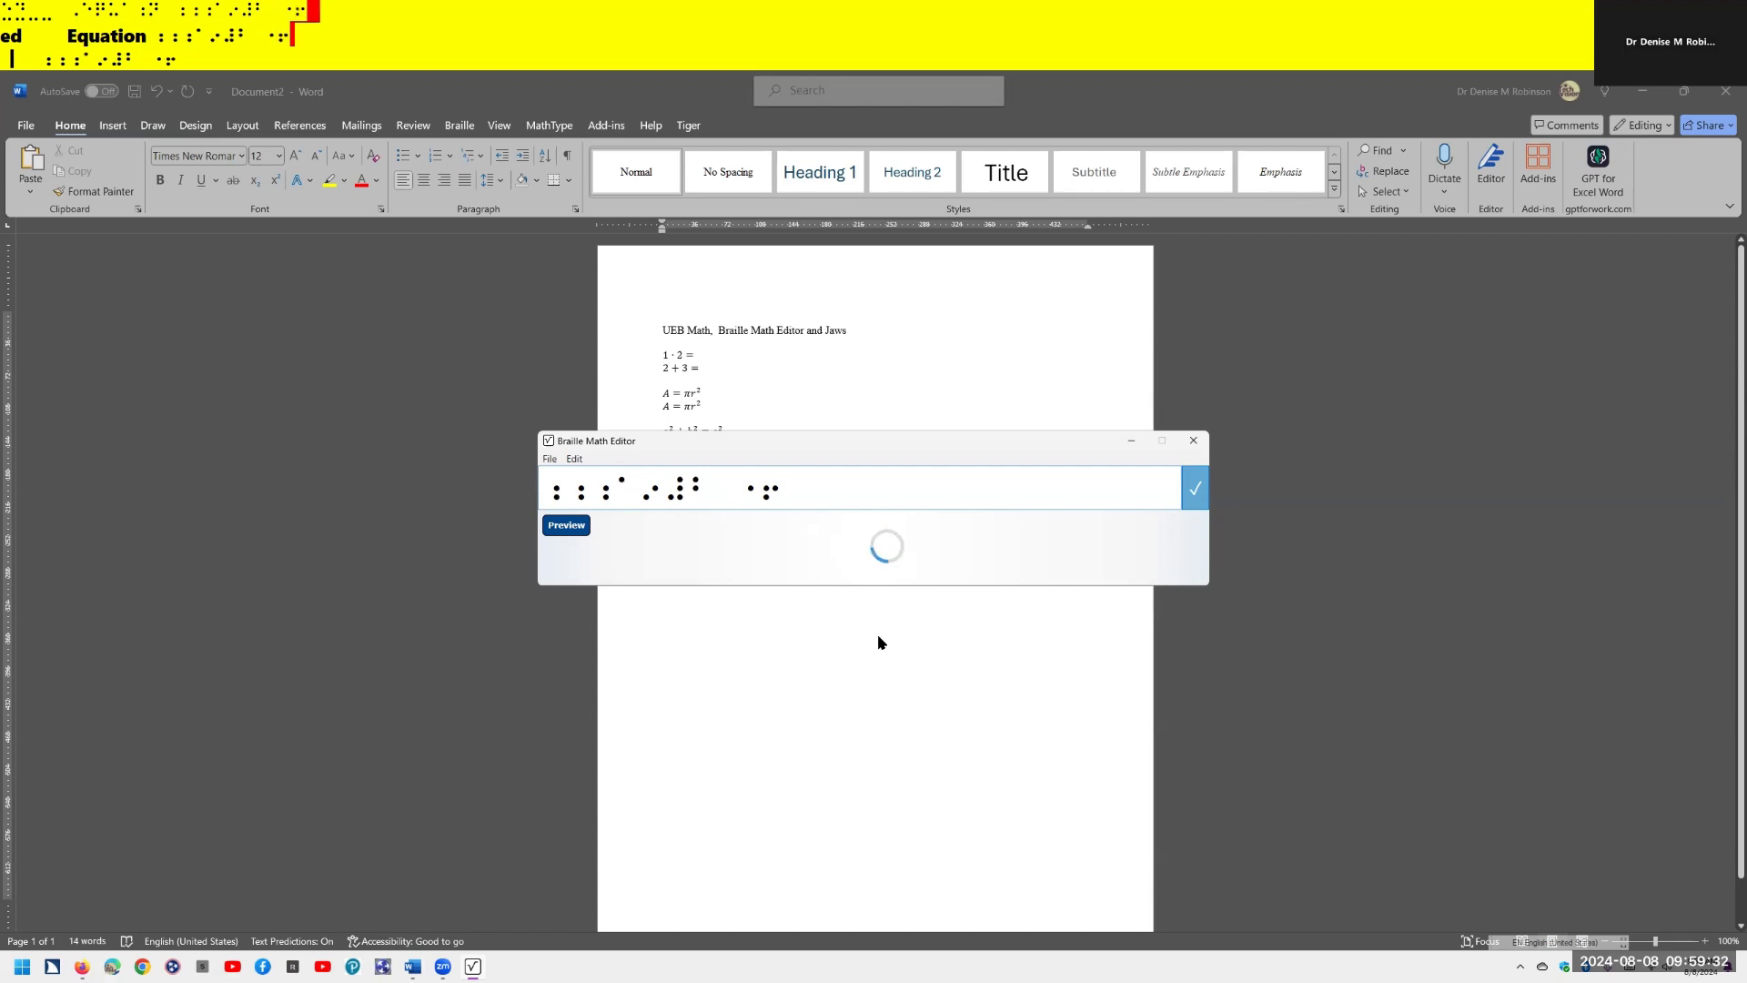
type("⠃⠔⠼⠃ ⠐⠶")
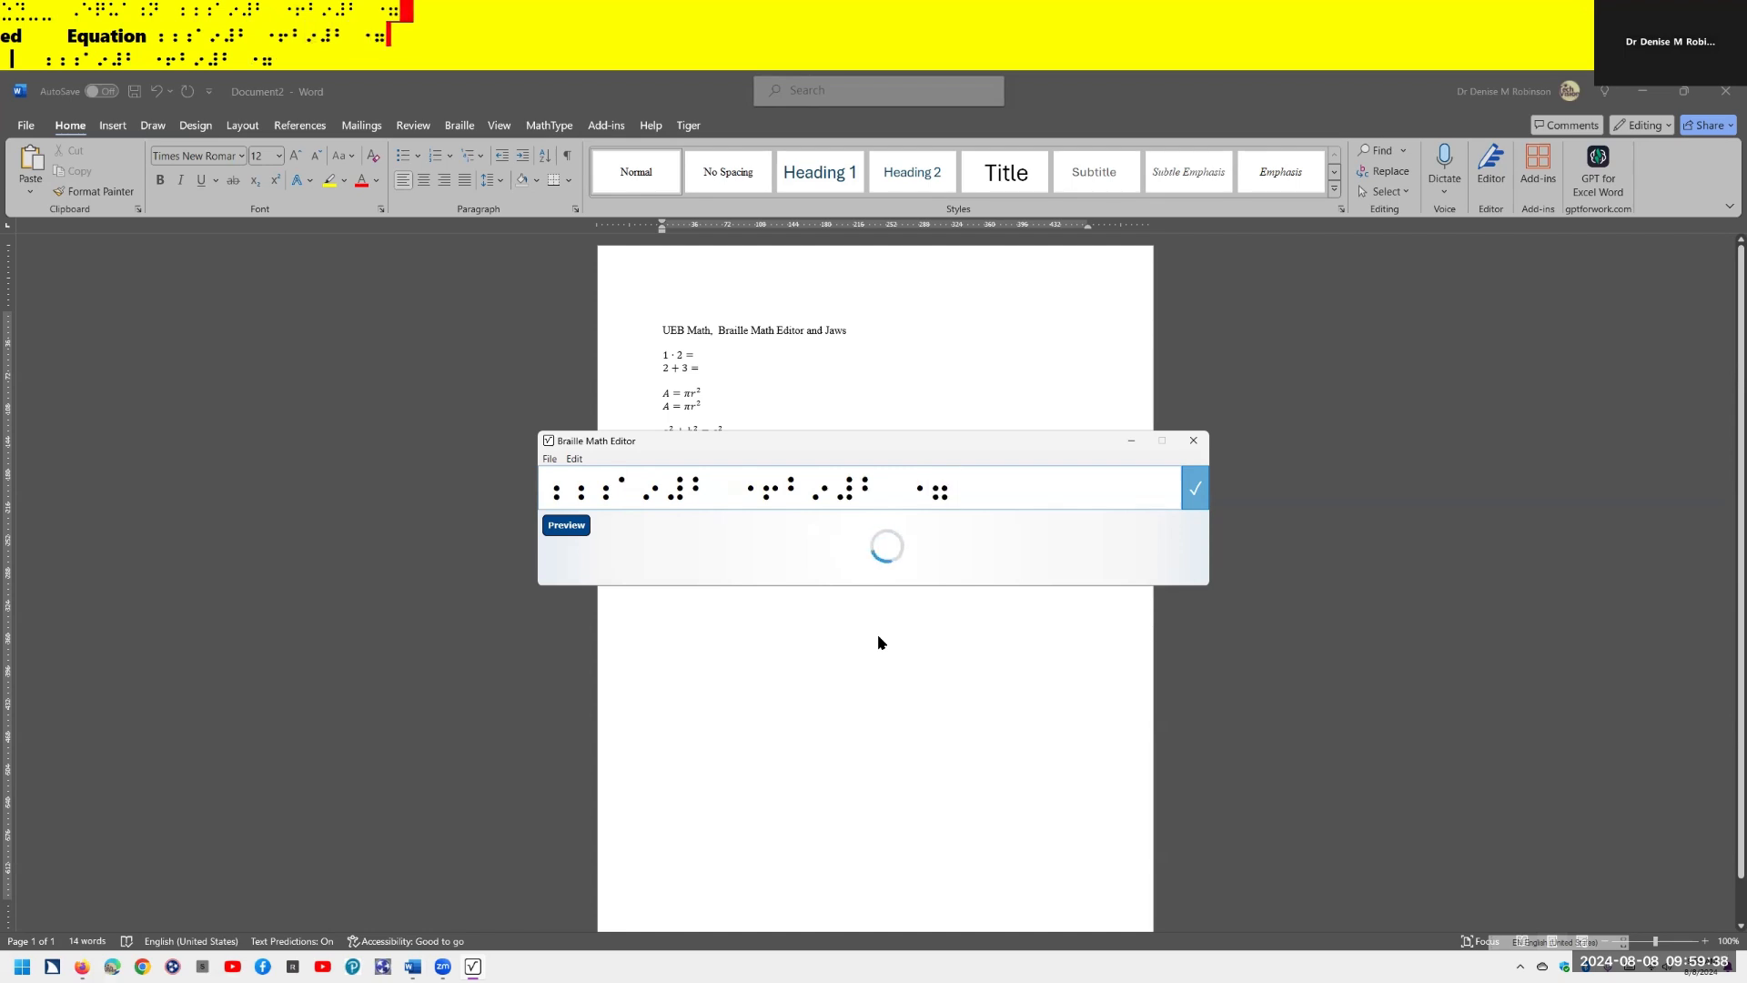
type("c9#b")
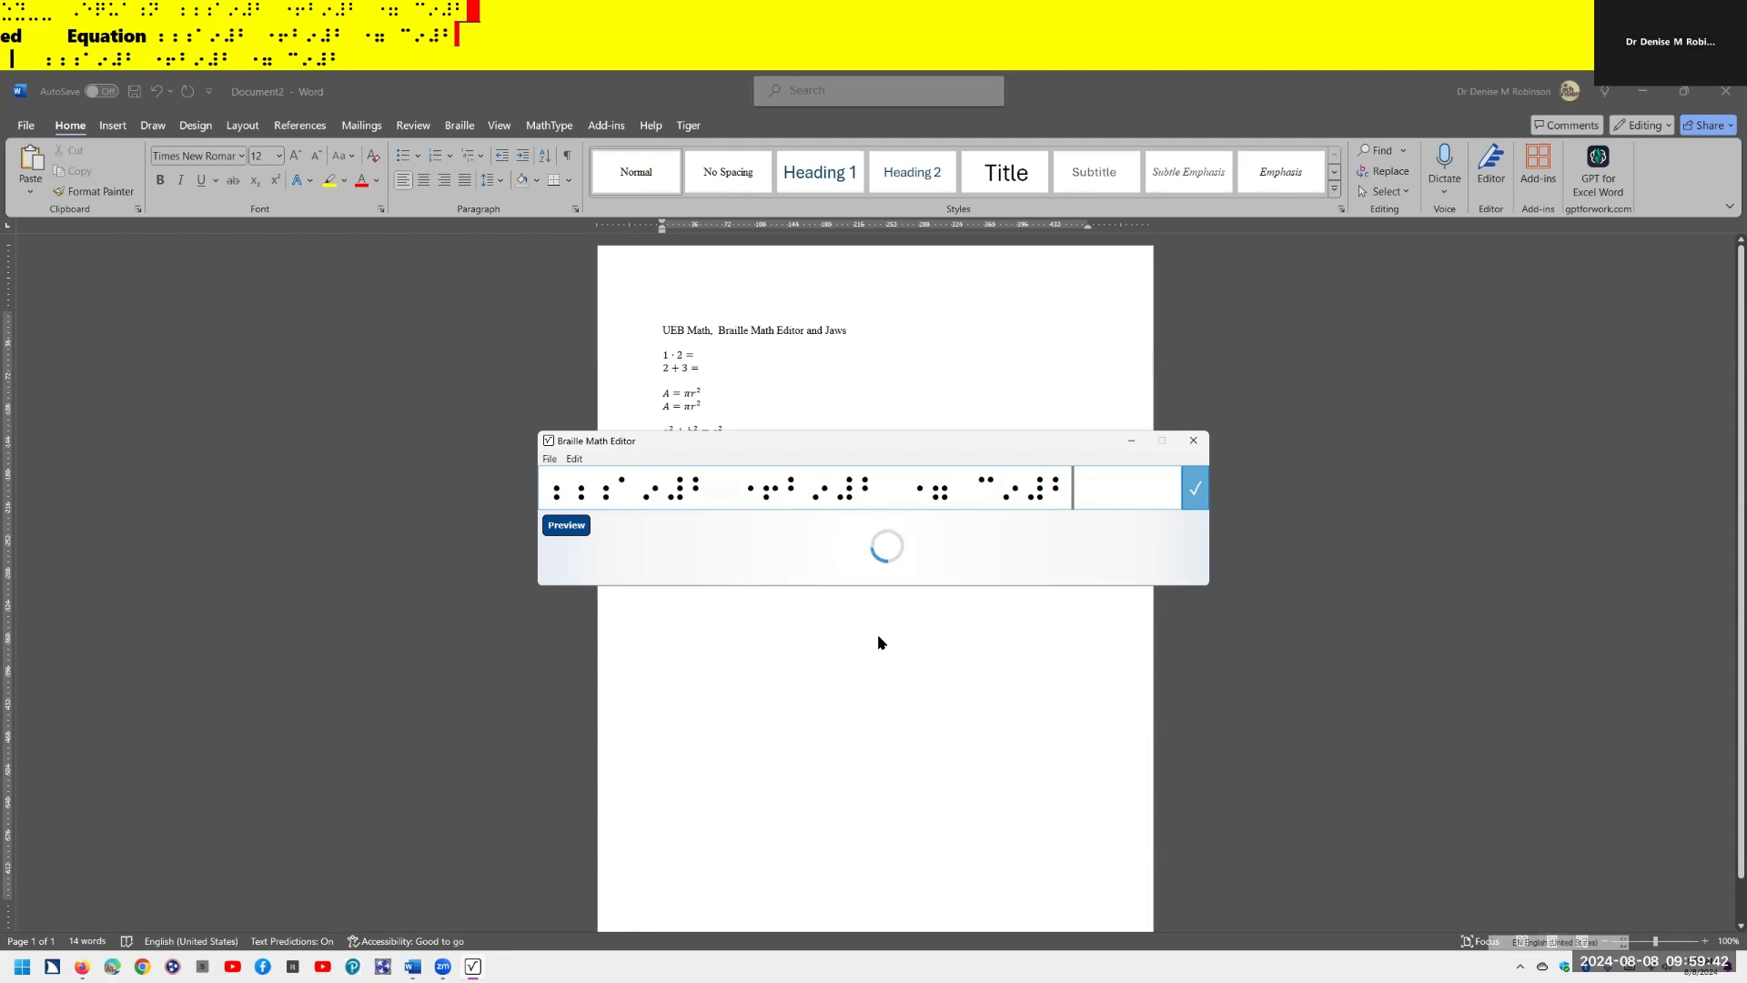
type(";'")
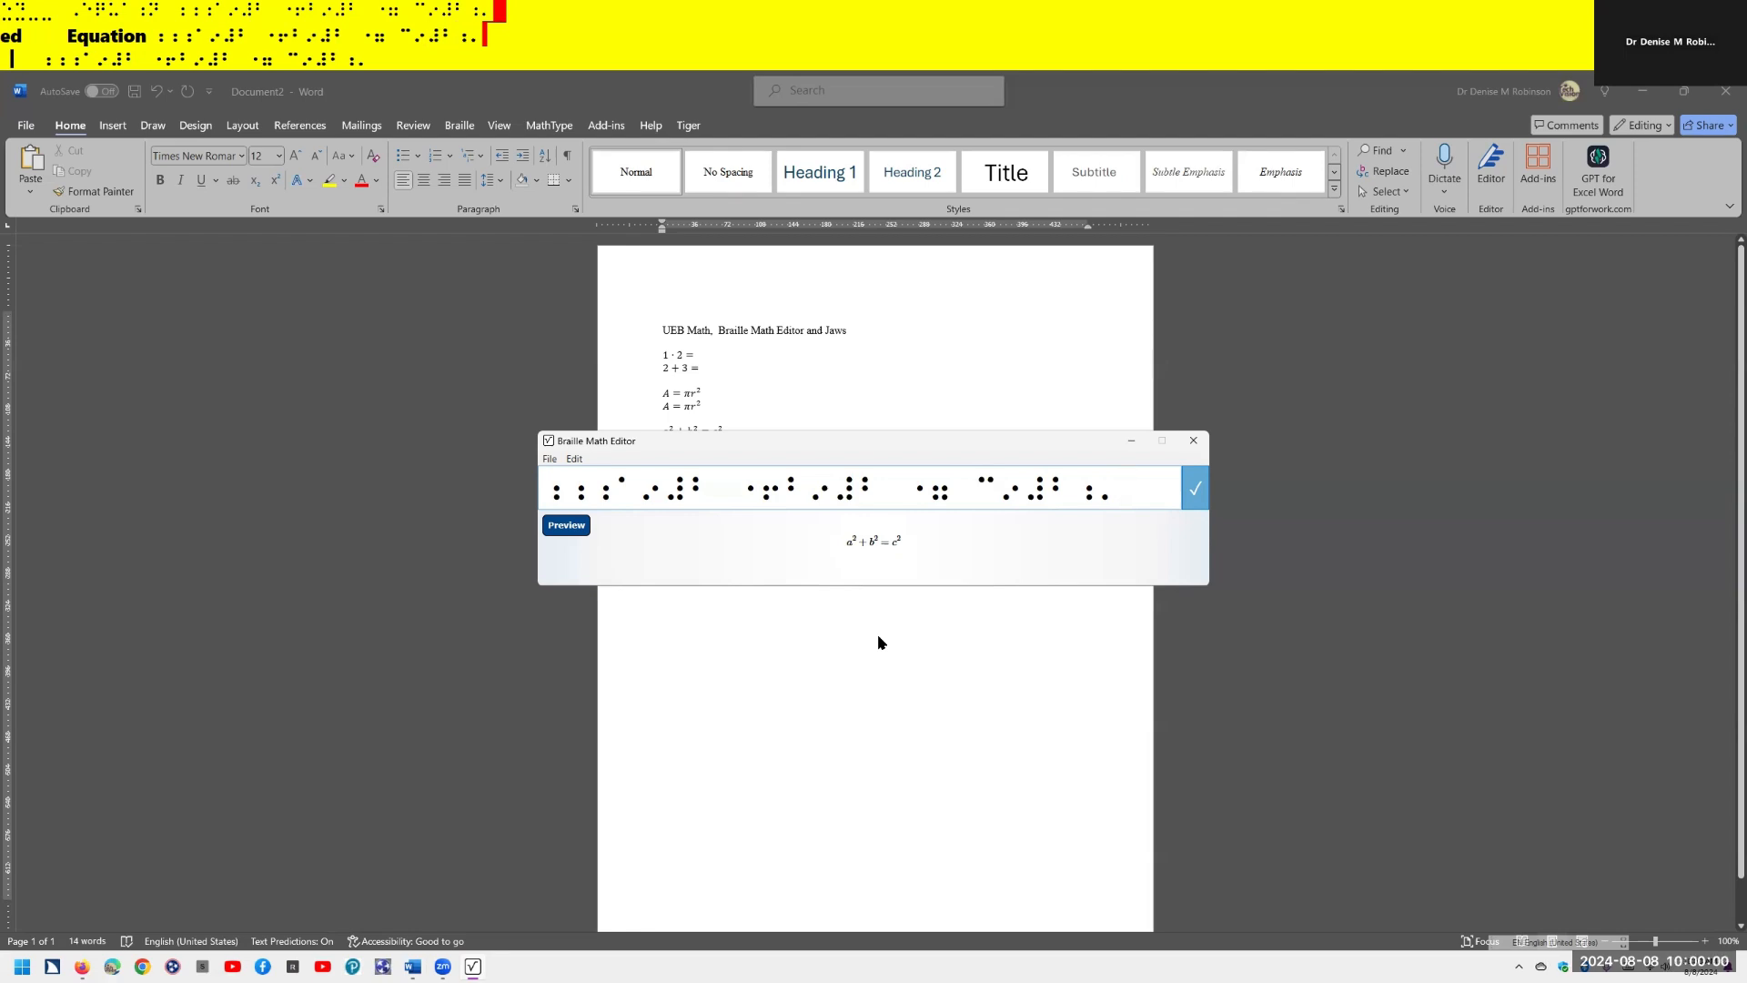
Step: Accept the braille equation, paste it on the blank line and compare it with the equation above
key("Left")
key("Left")
key("Right")
key("Right")
key("Return")
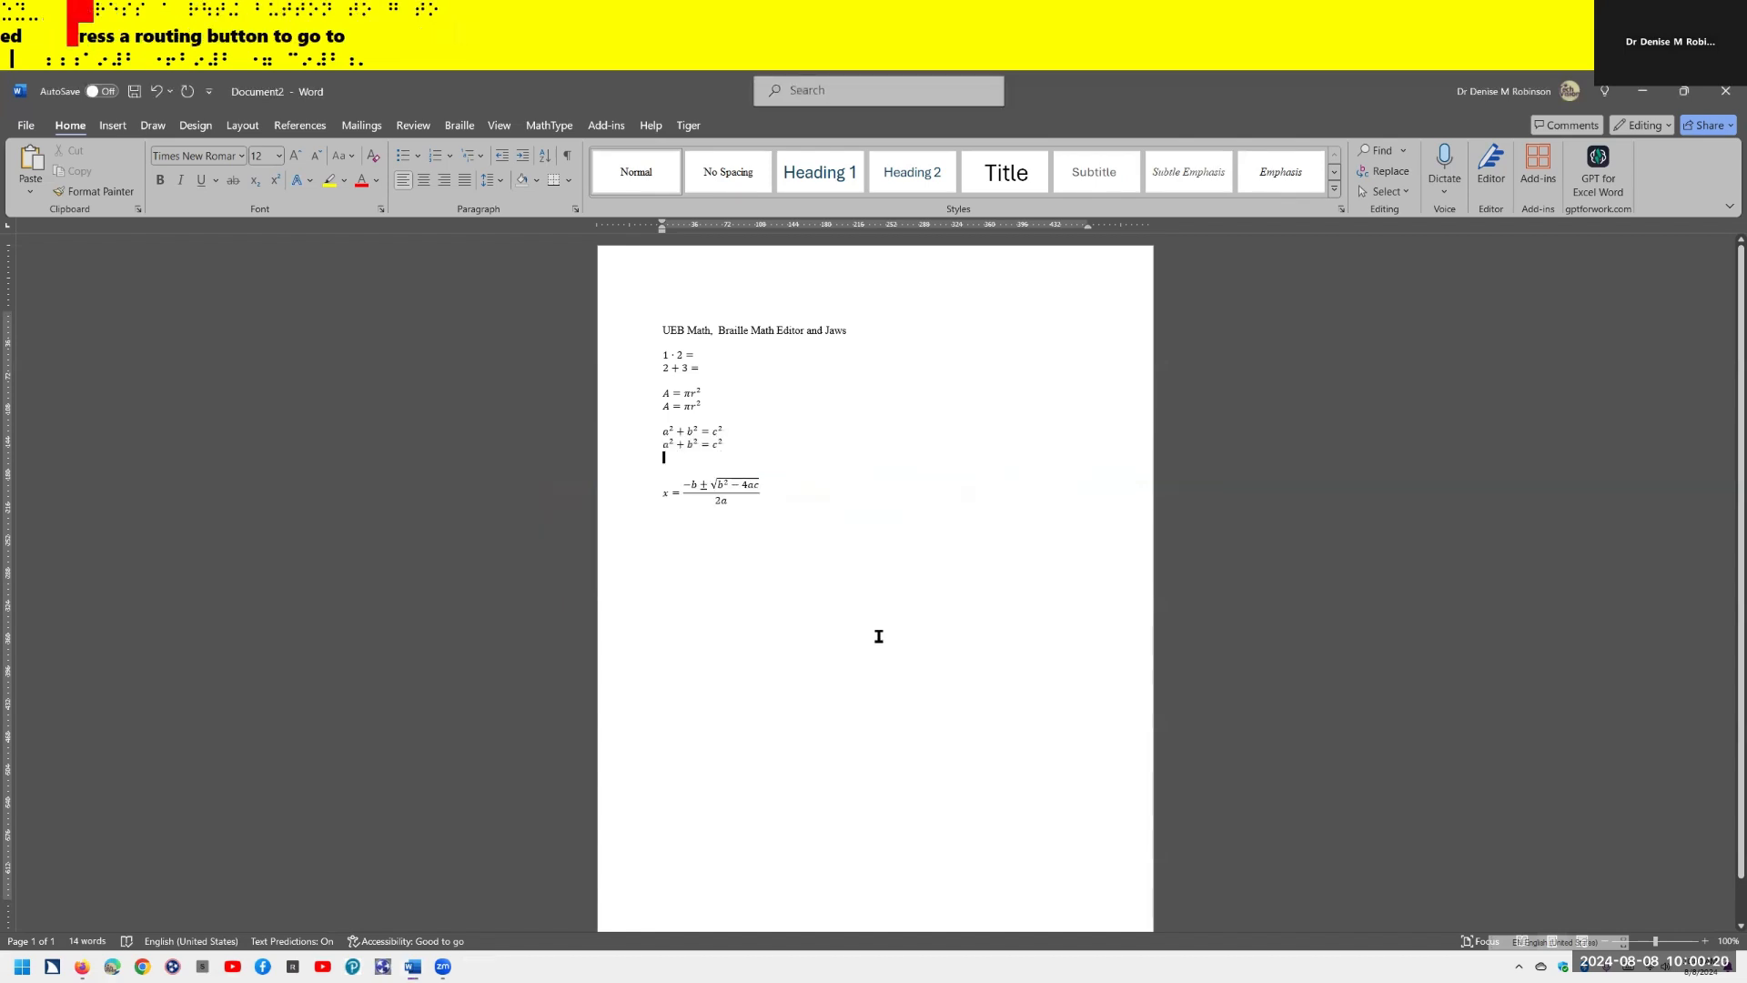
key("ctrl+v")
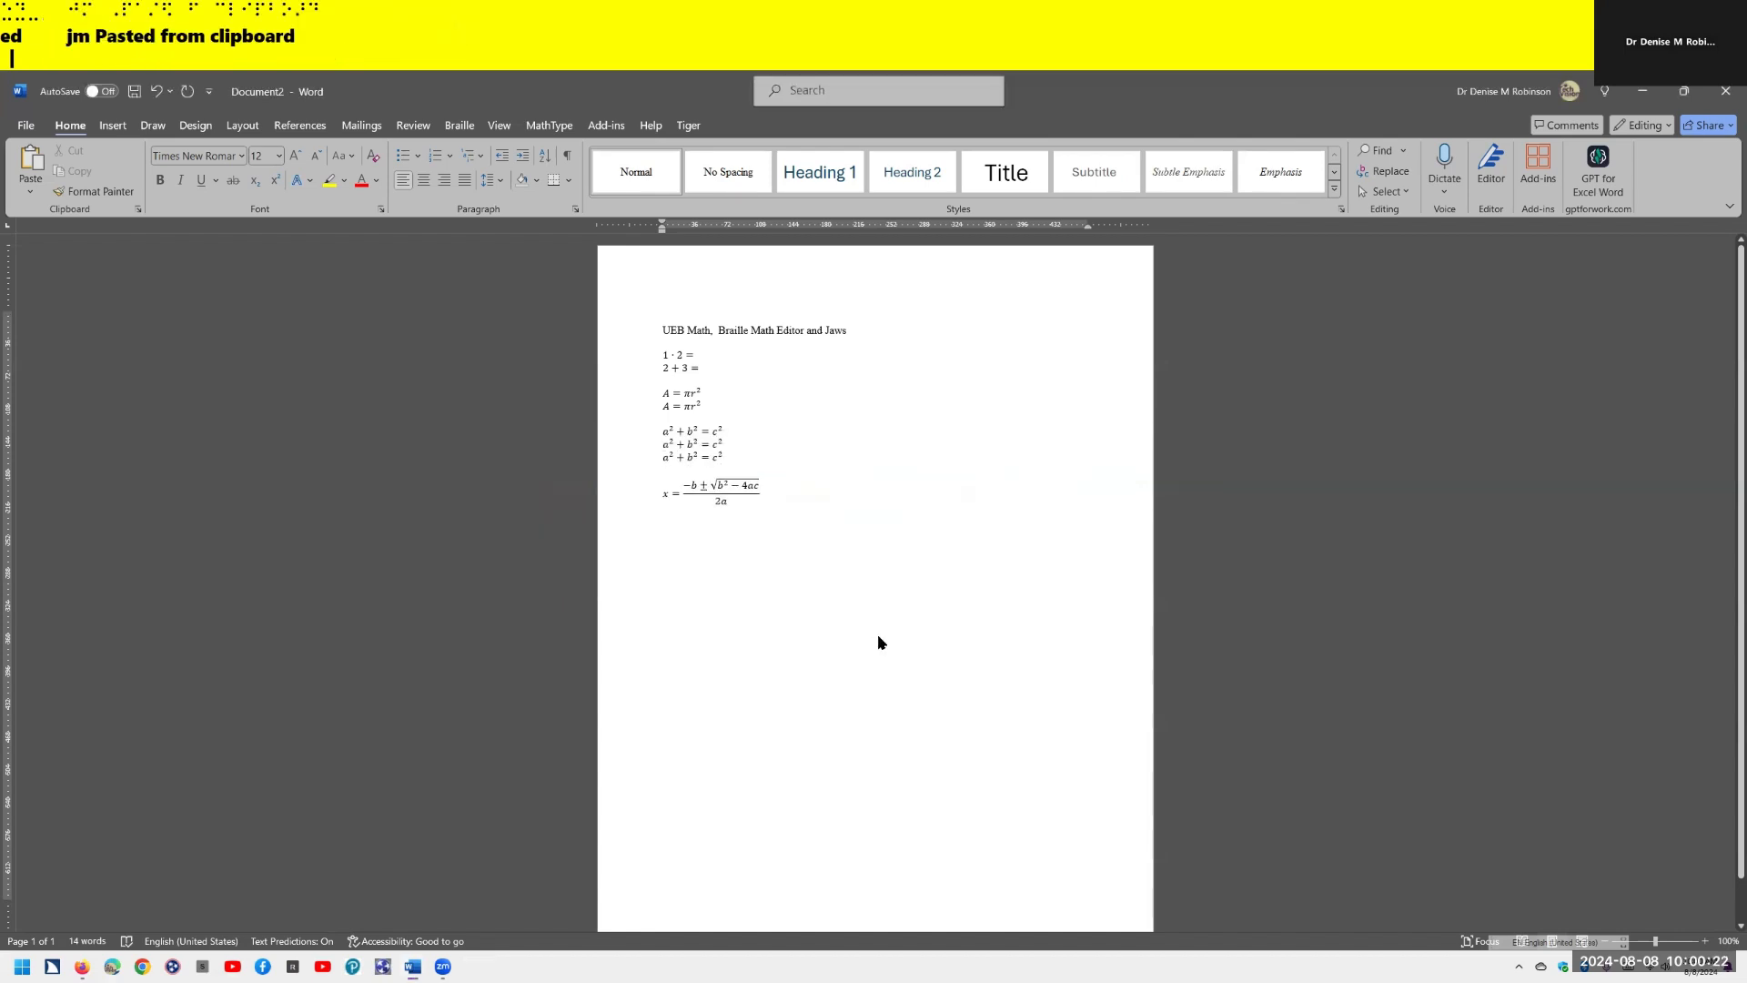
key("Up")
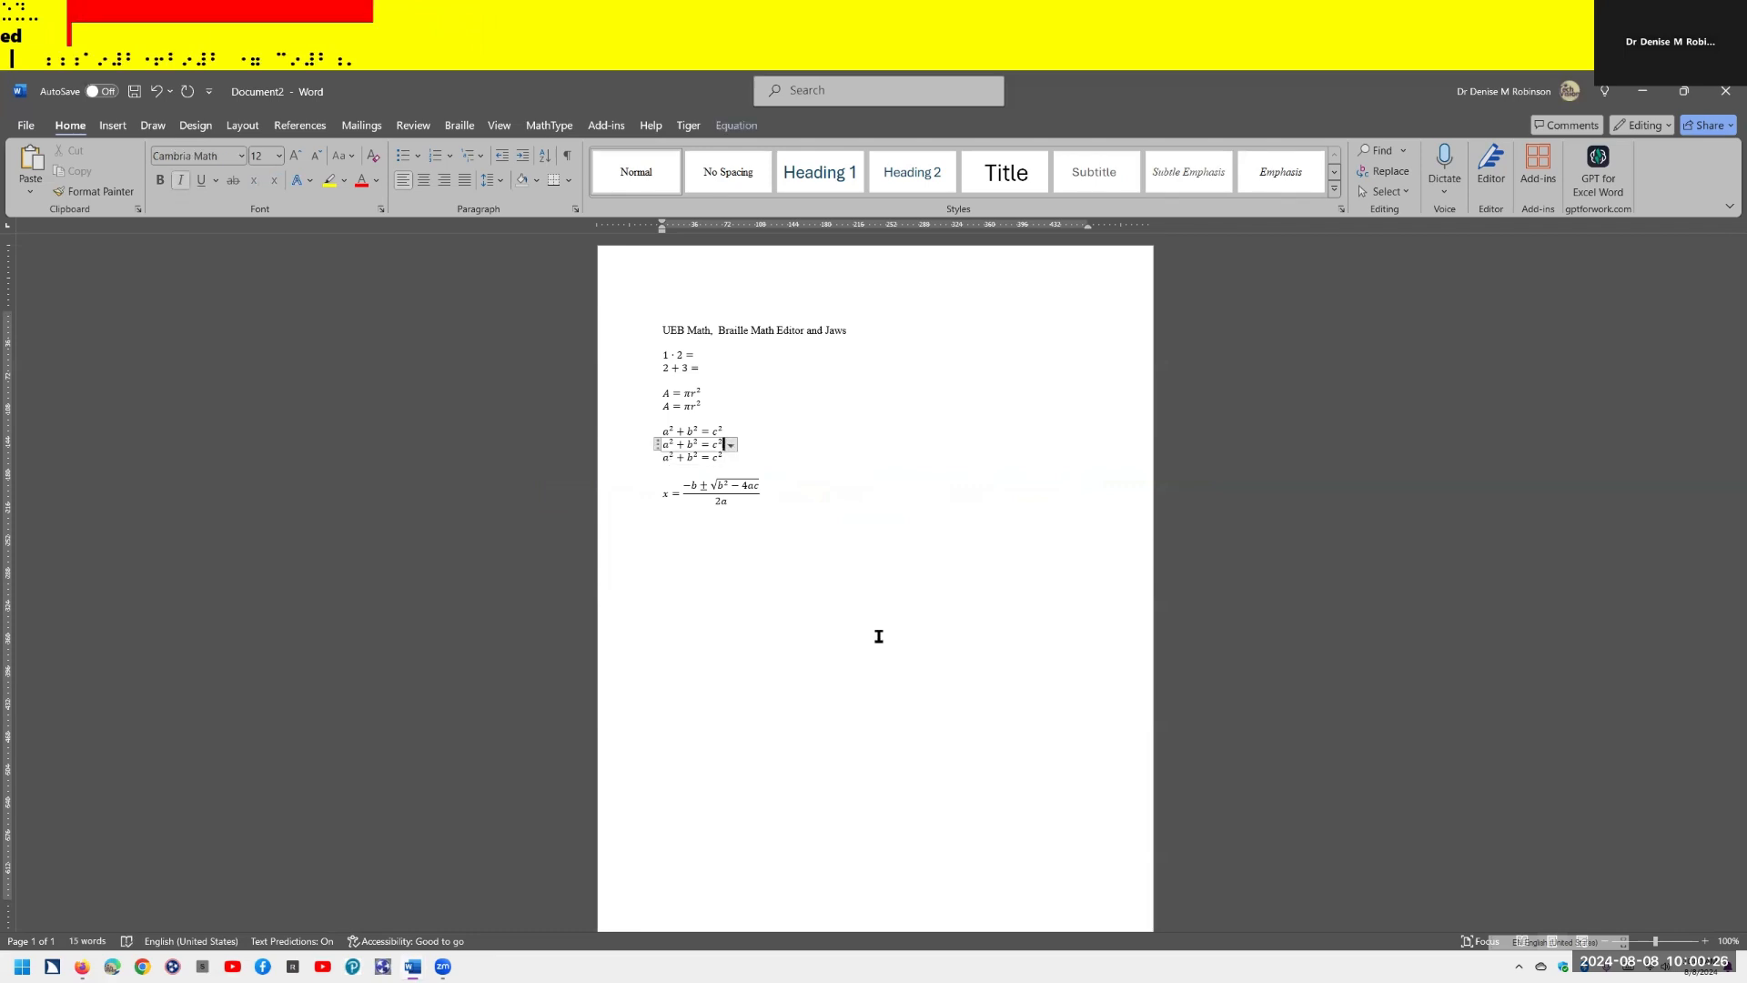
key("Down")
Step: Start a new line below the quadratic formula and write x = with a fraction beginning −b in the Braille Math Editor
key("Down")
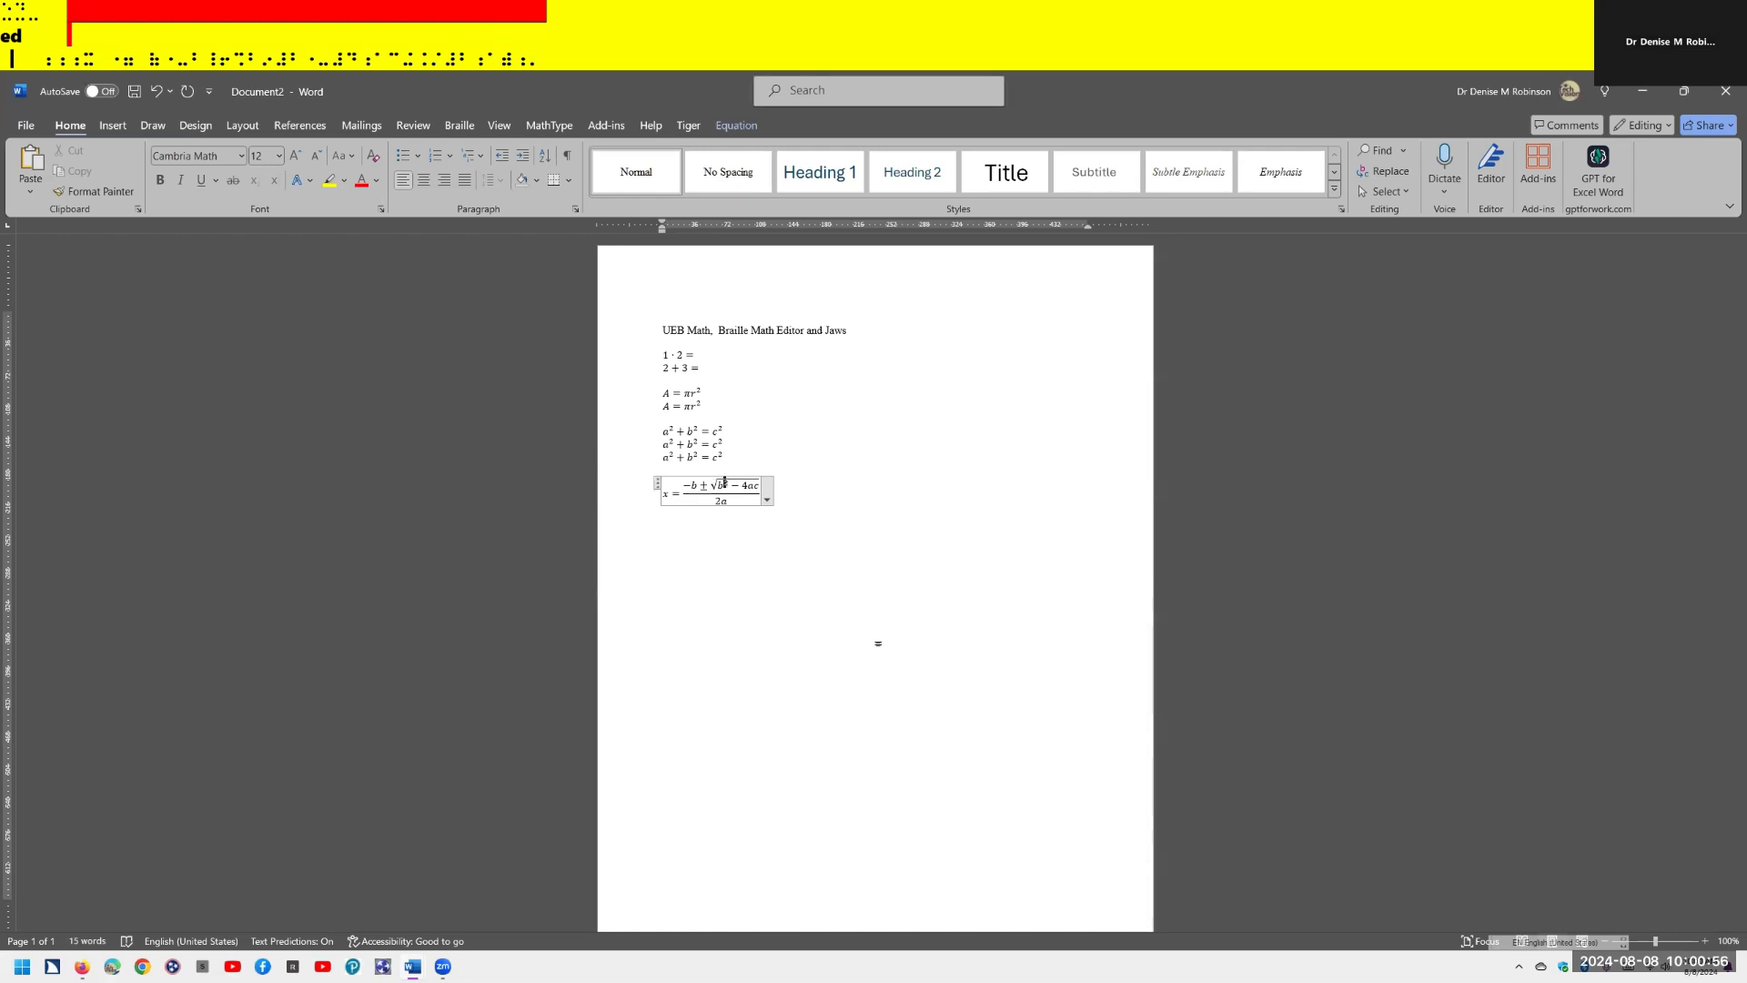
key("Right")
key("Down")
key("Right")
key("Return")
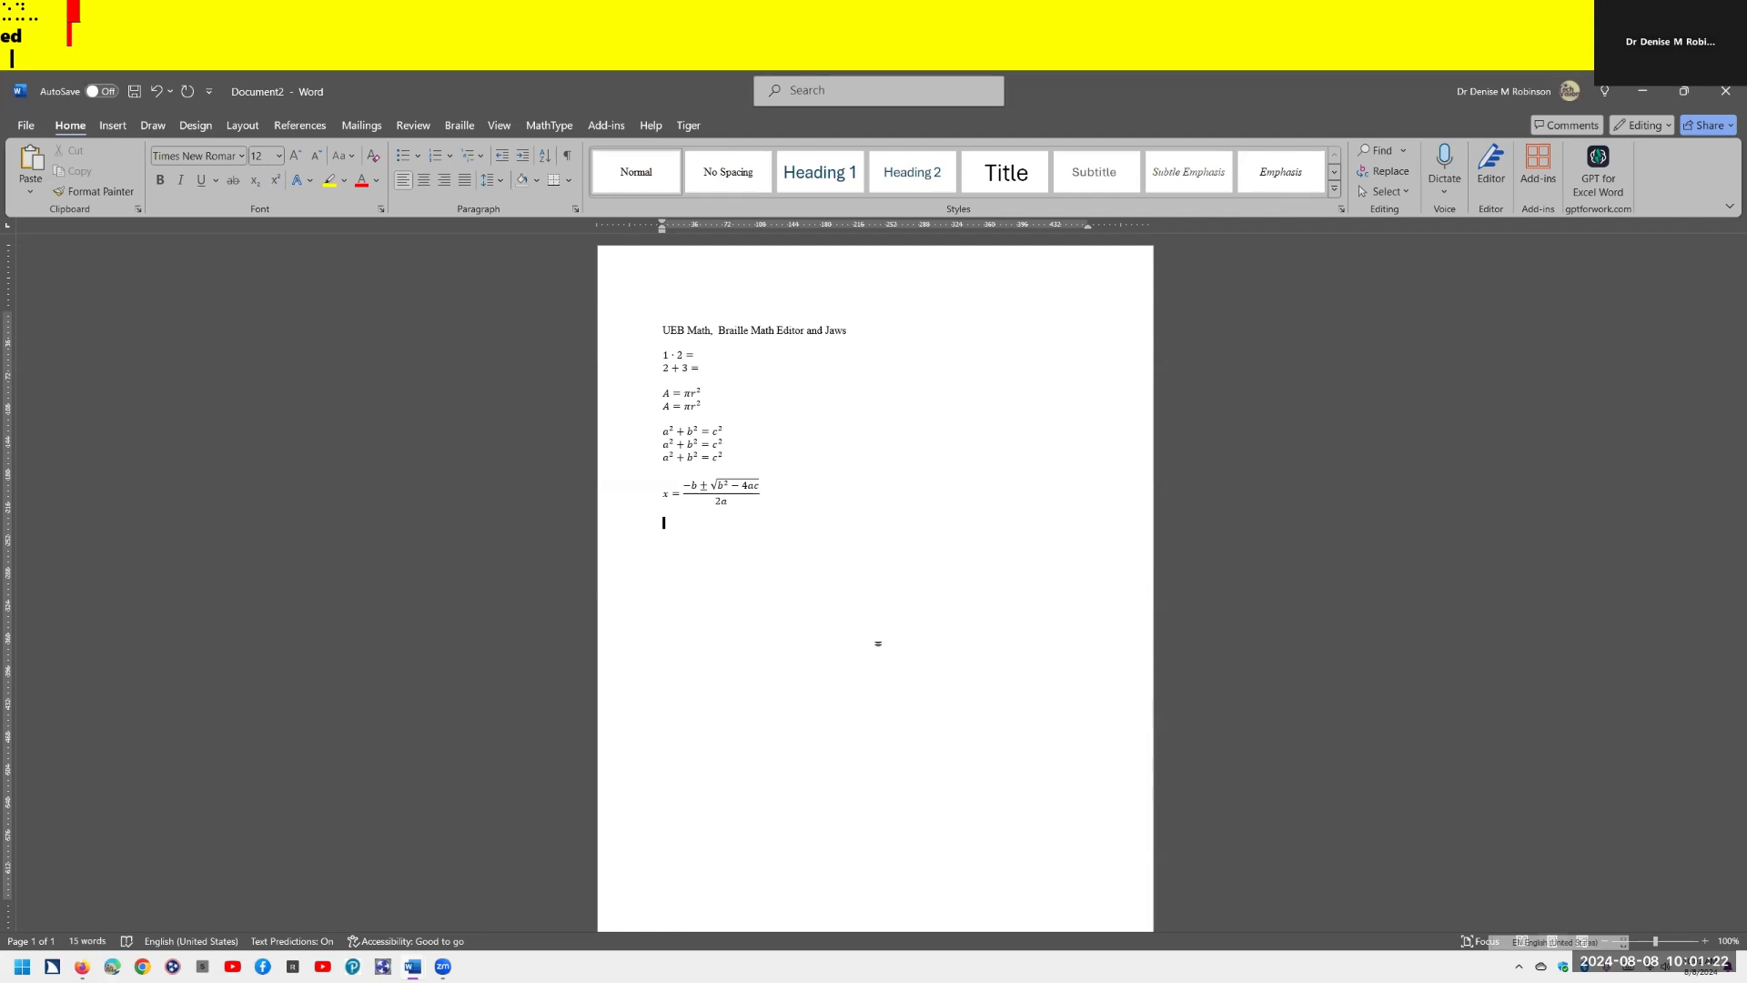
key("Insert+space")
key("equal")
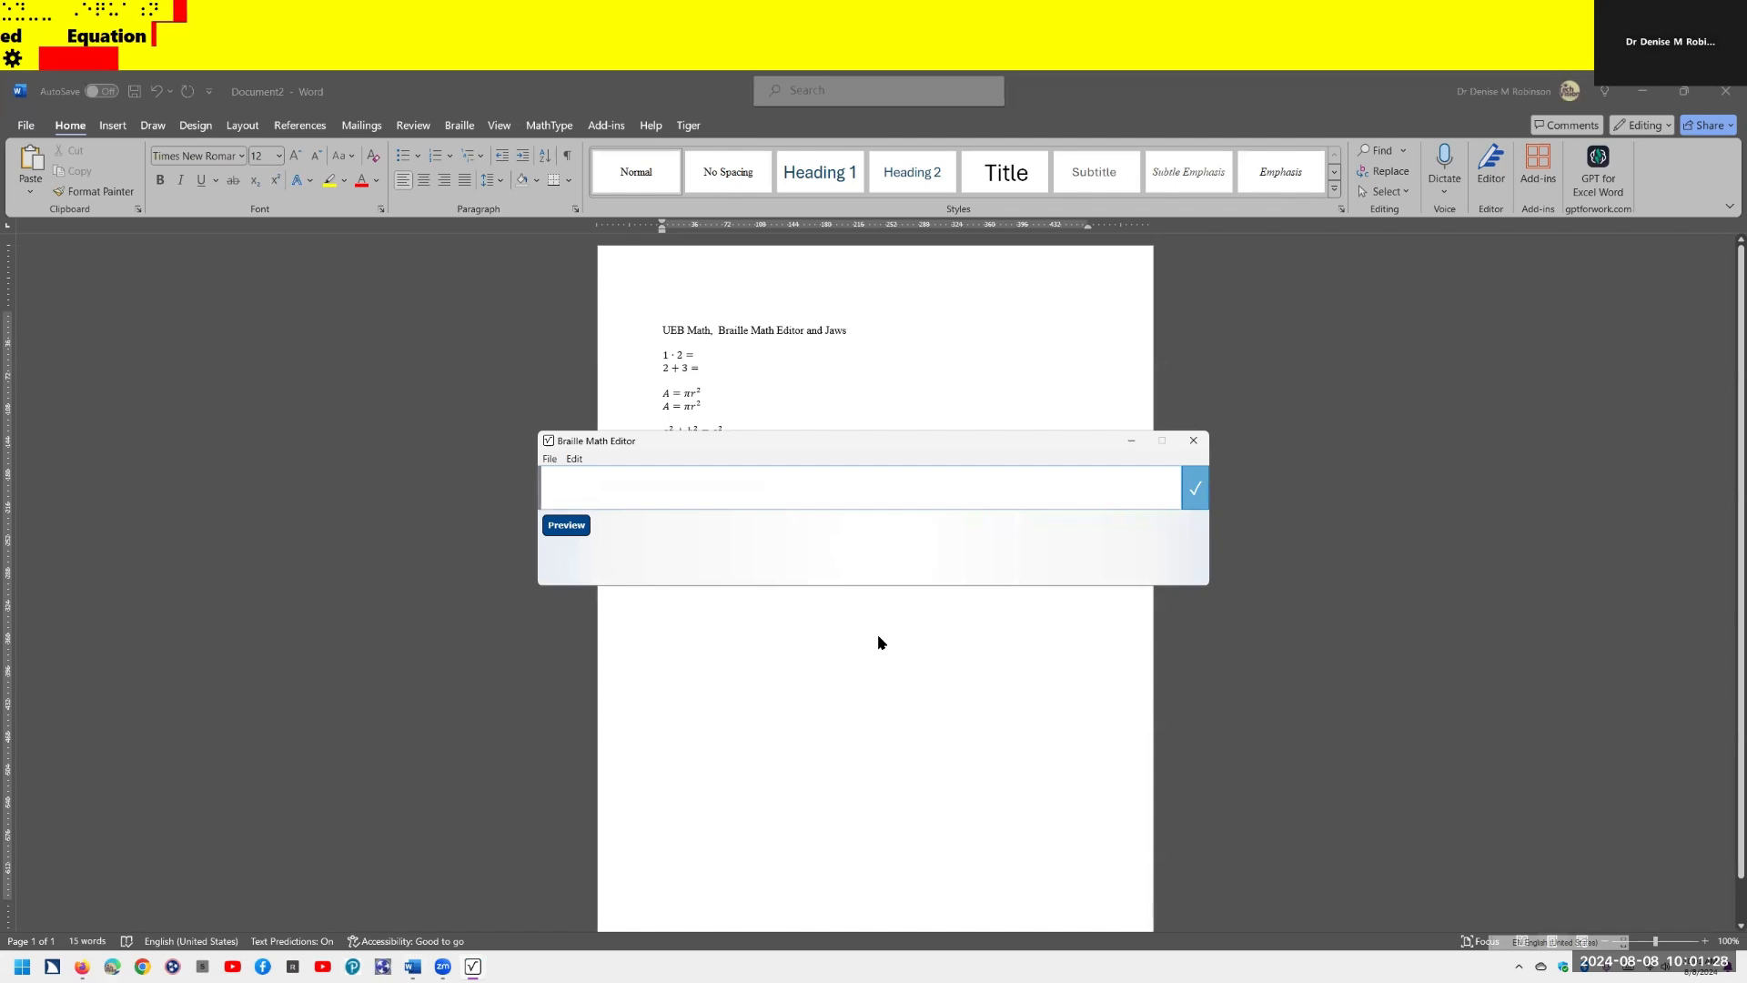
type("⠰⠰")
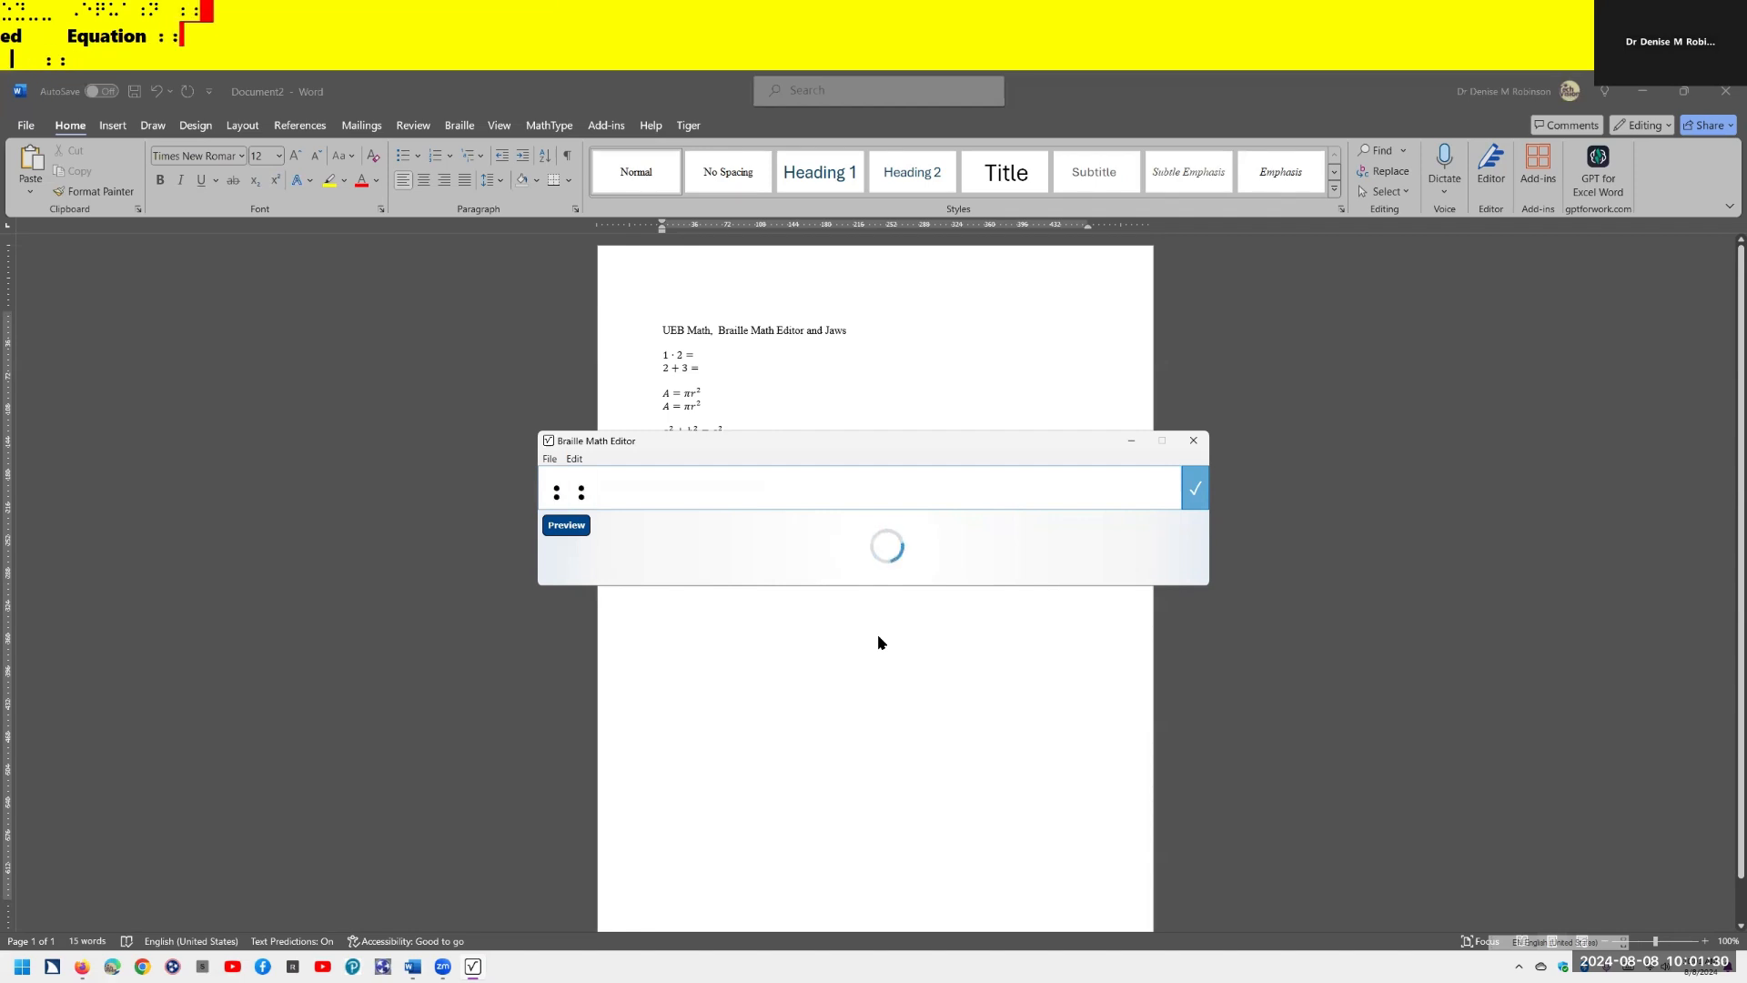
type("⠭⠐⠶ ⠷")
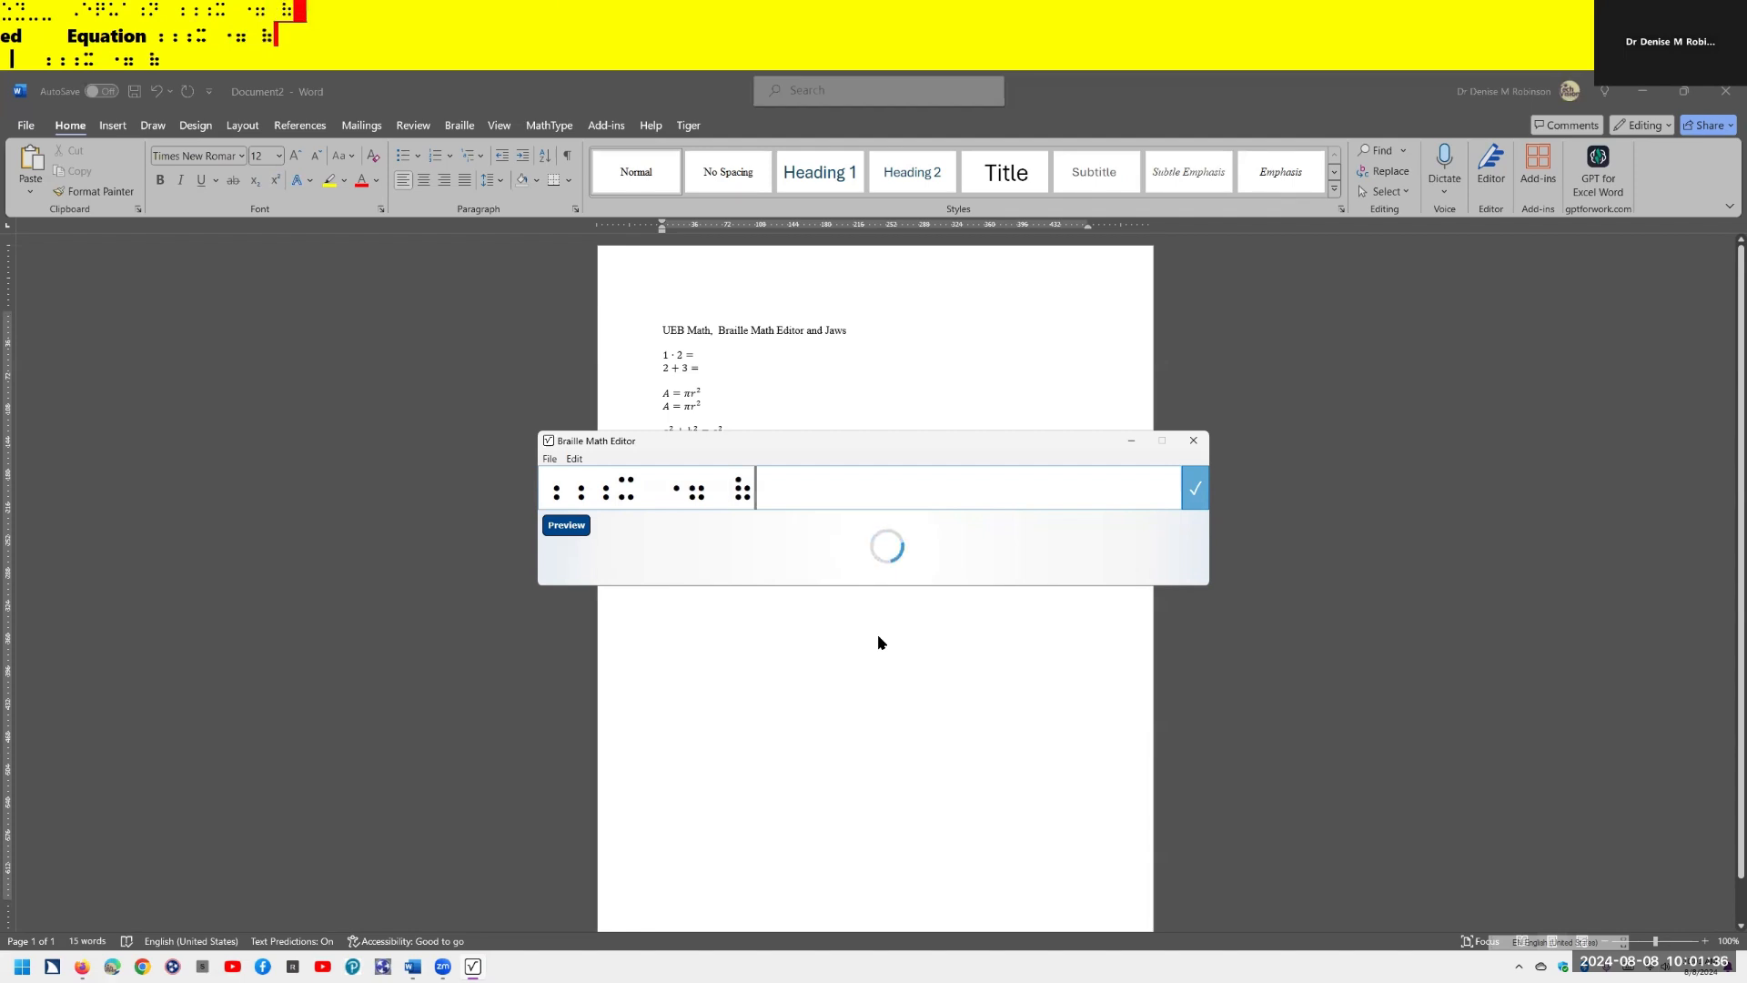
type("⠐⠤⠃ ⠸")
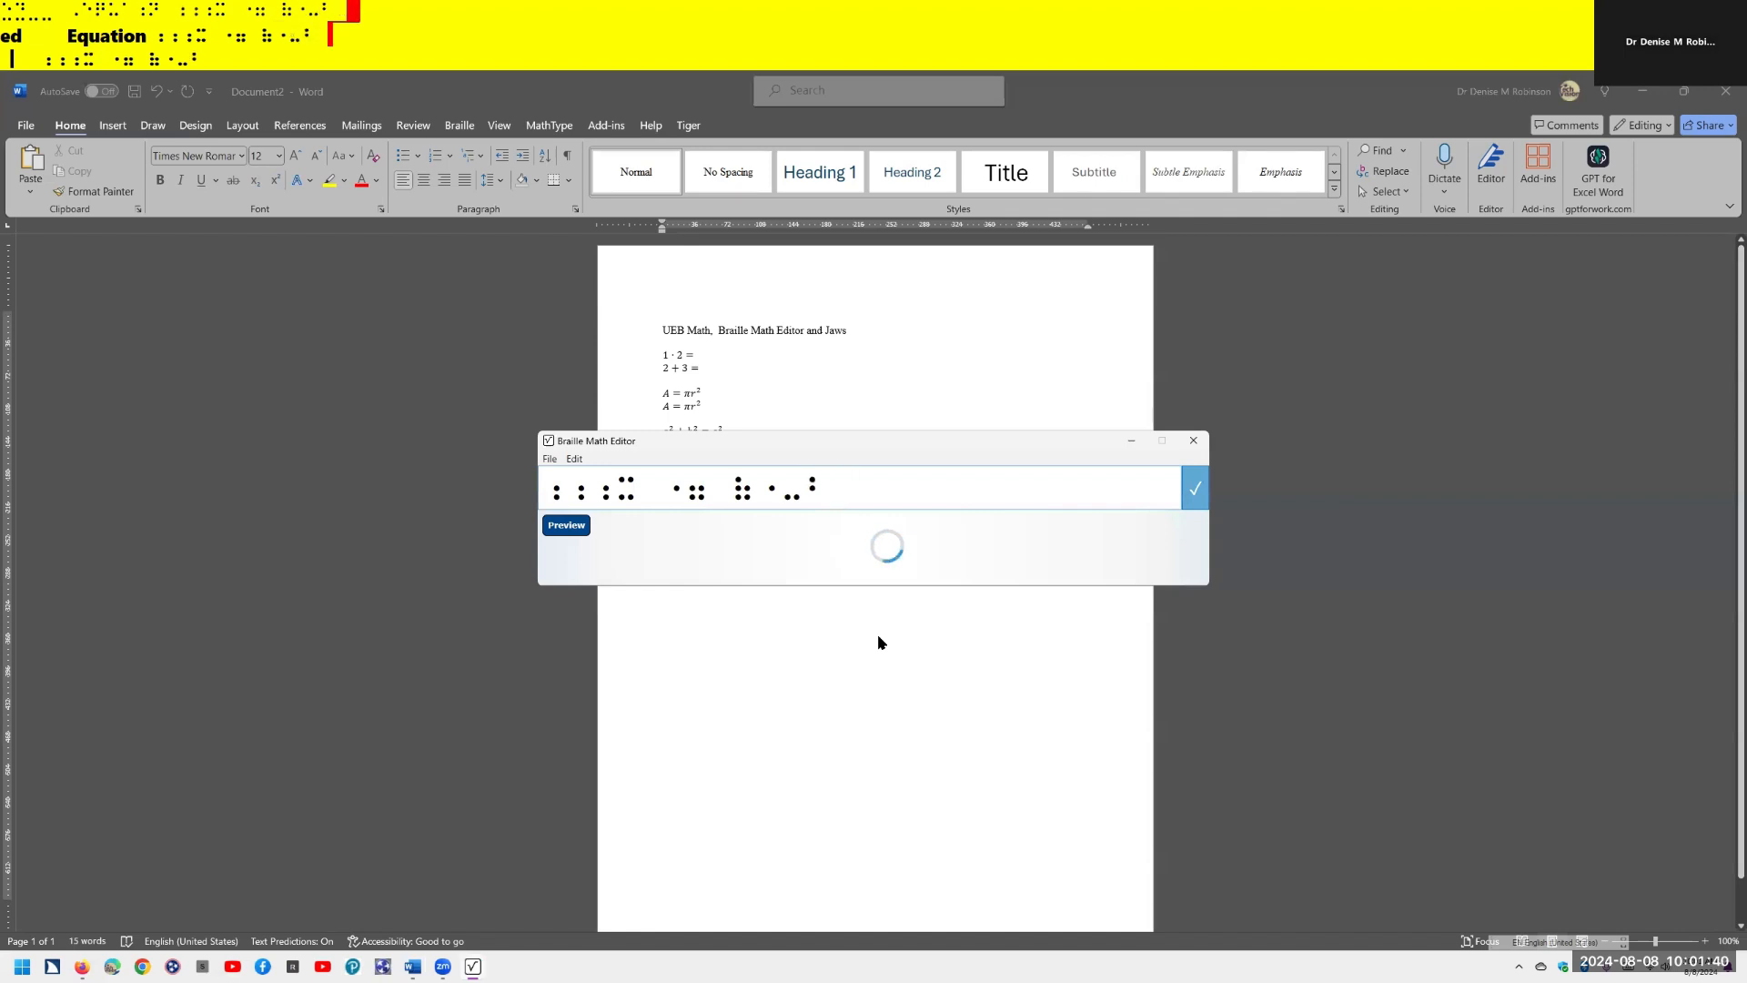
Step: Complete the numerator with ±√(b² − 4ac) over the denominator 2a and insert the formula into the document
type("⠖⠩⠃")
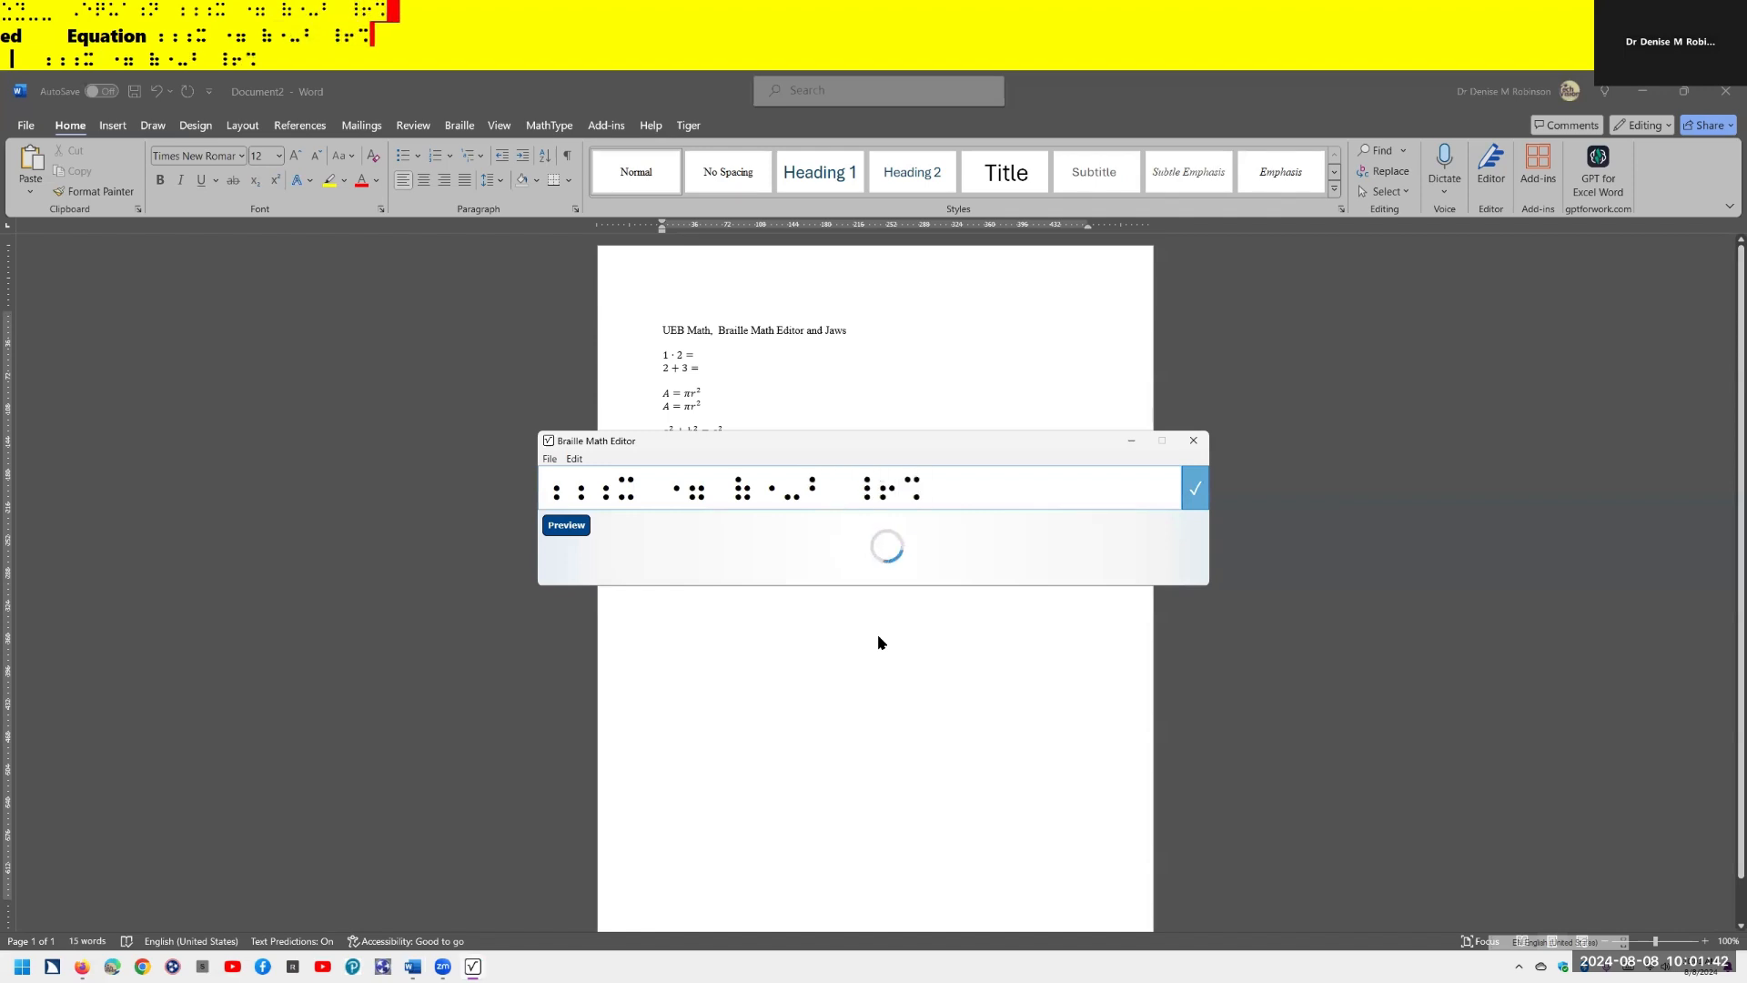
type(" ⠔⠴⠚")
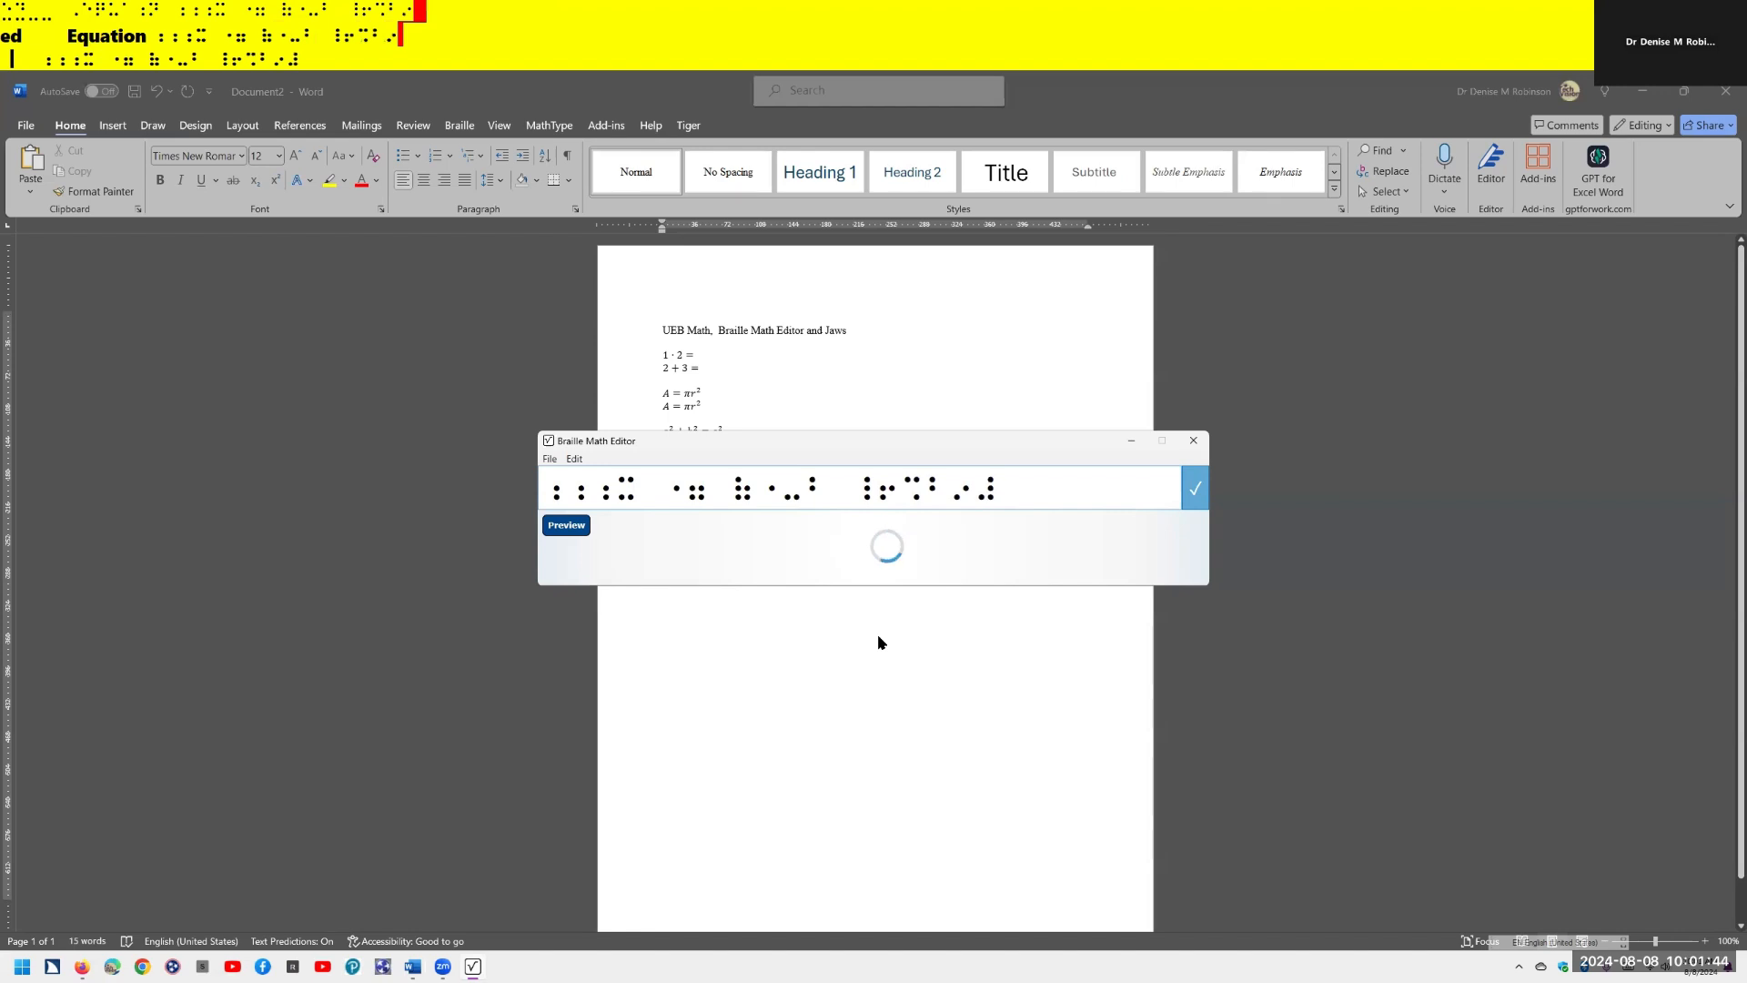
type(" ⠐⠤⠼⠙⠆")
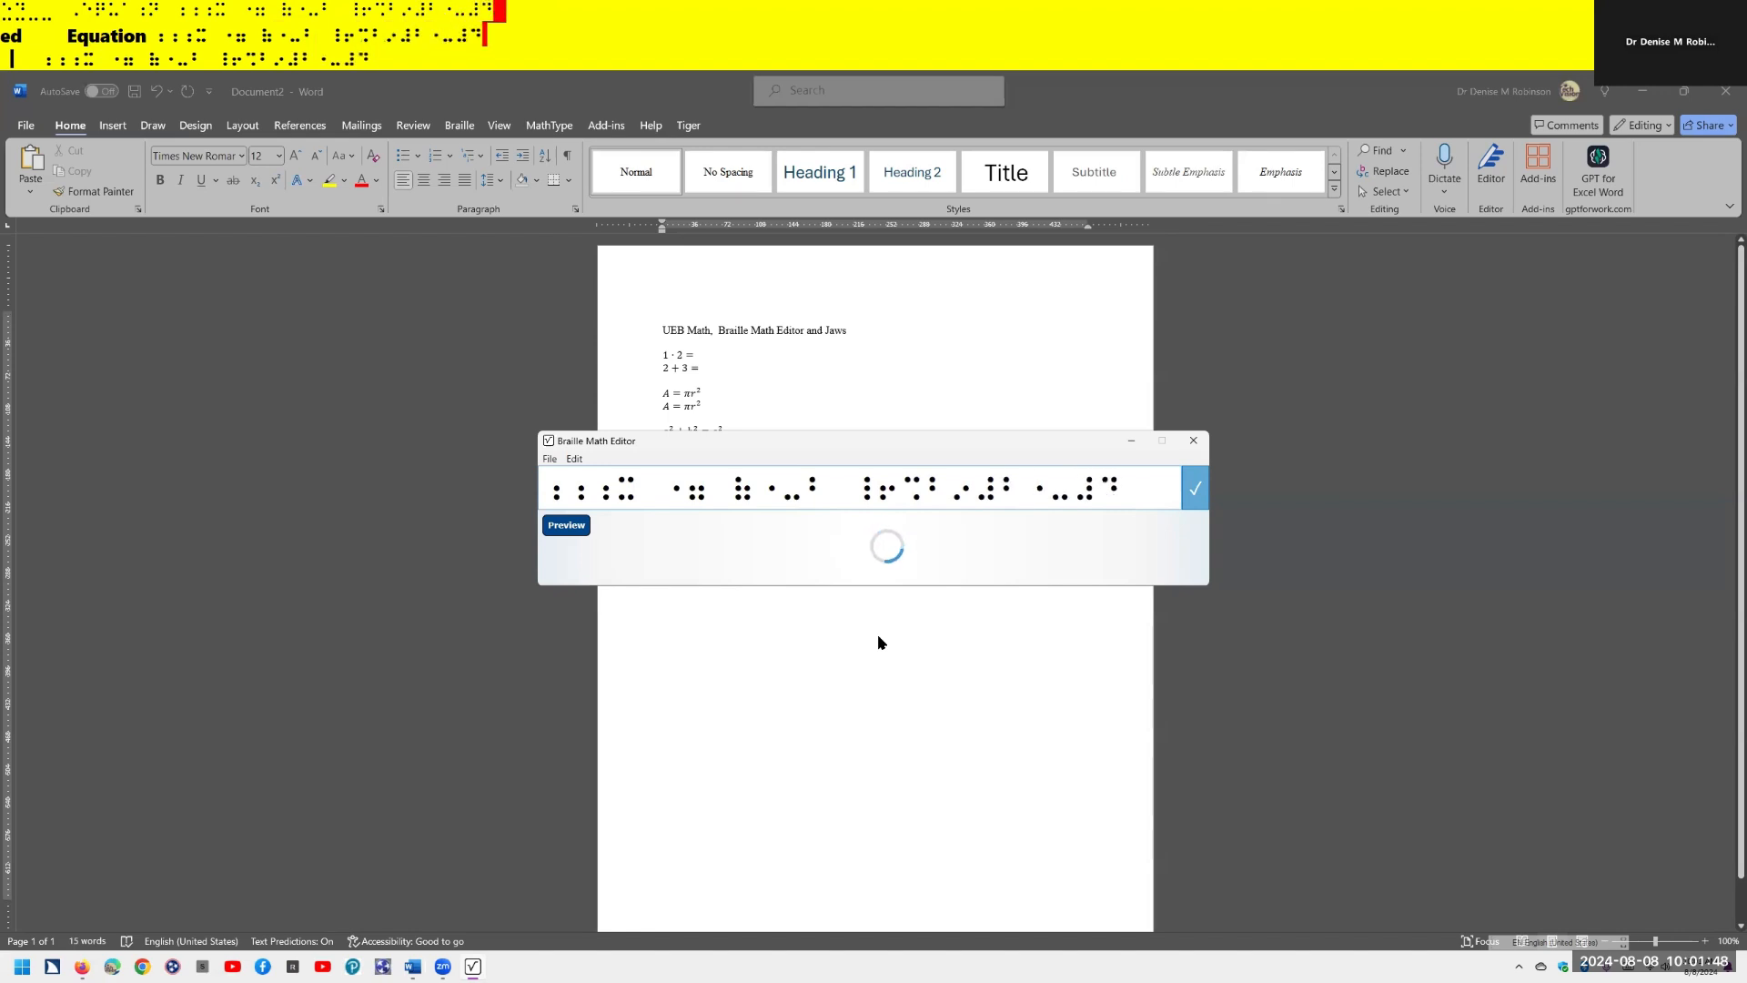
type("⠁⠉⠬")
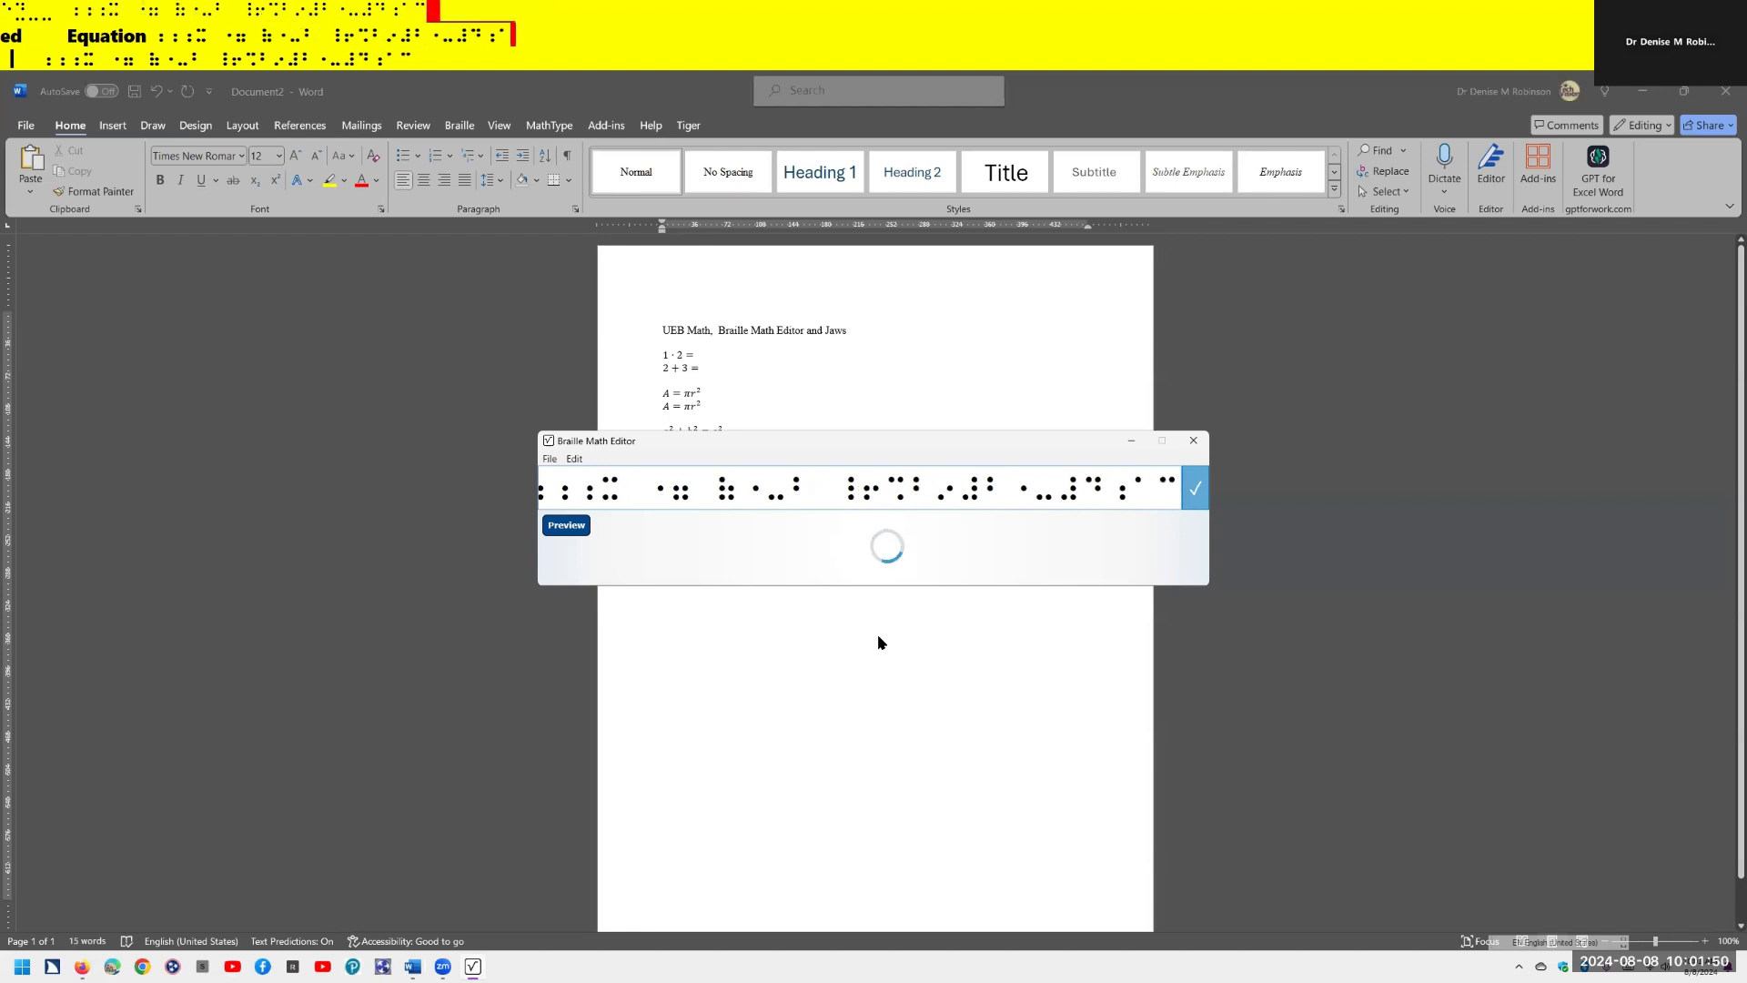
type("⠨⠌⠼⠃⠰⠁⠾")
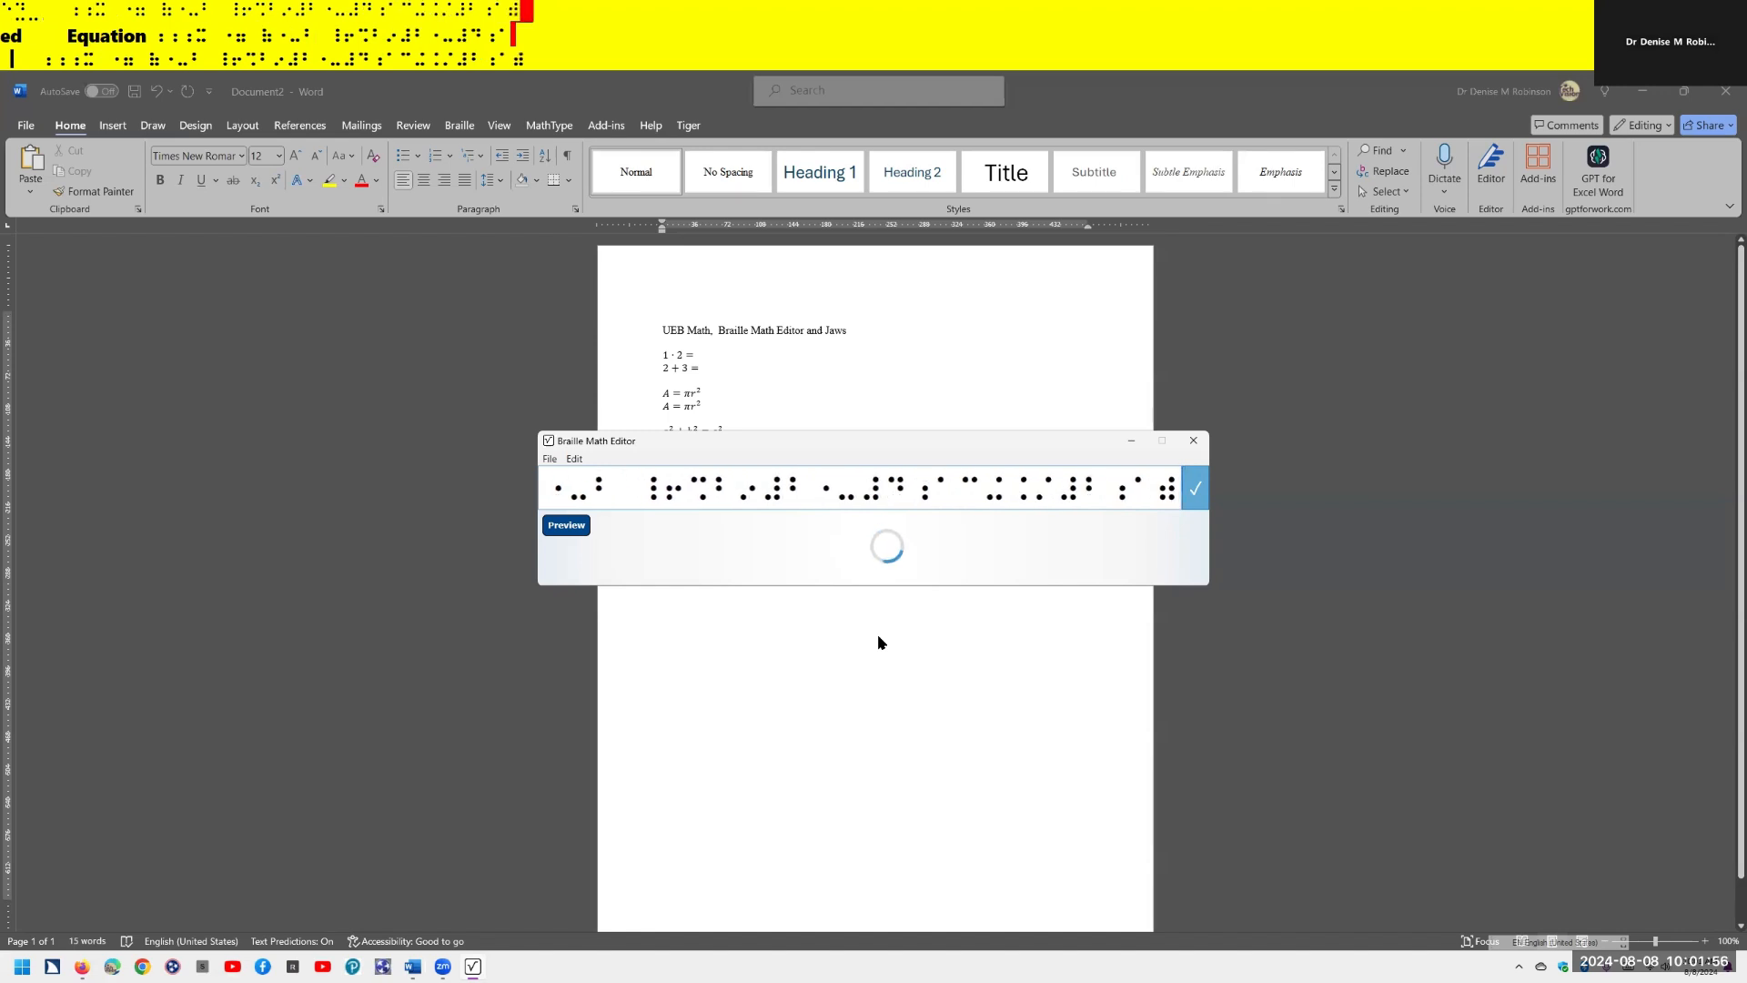
type("⠰⠠")
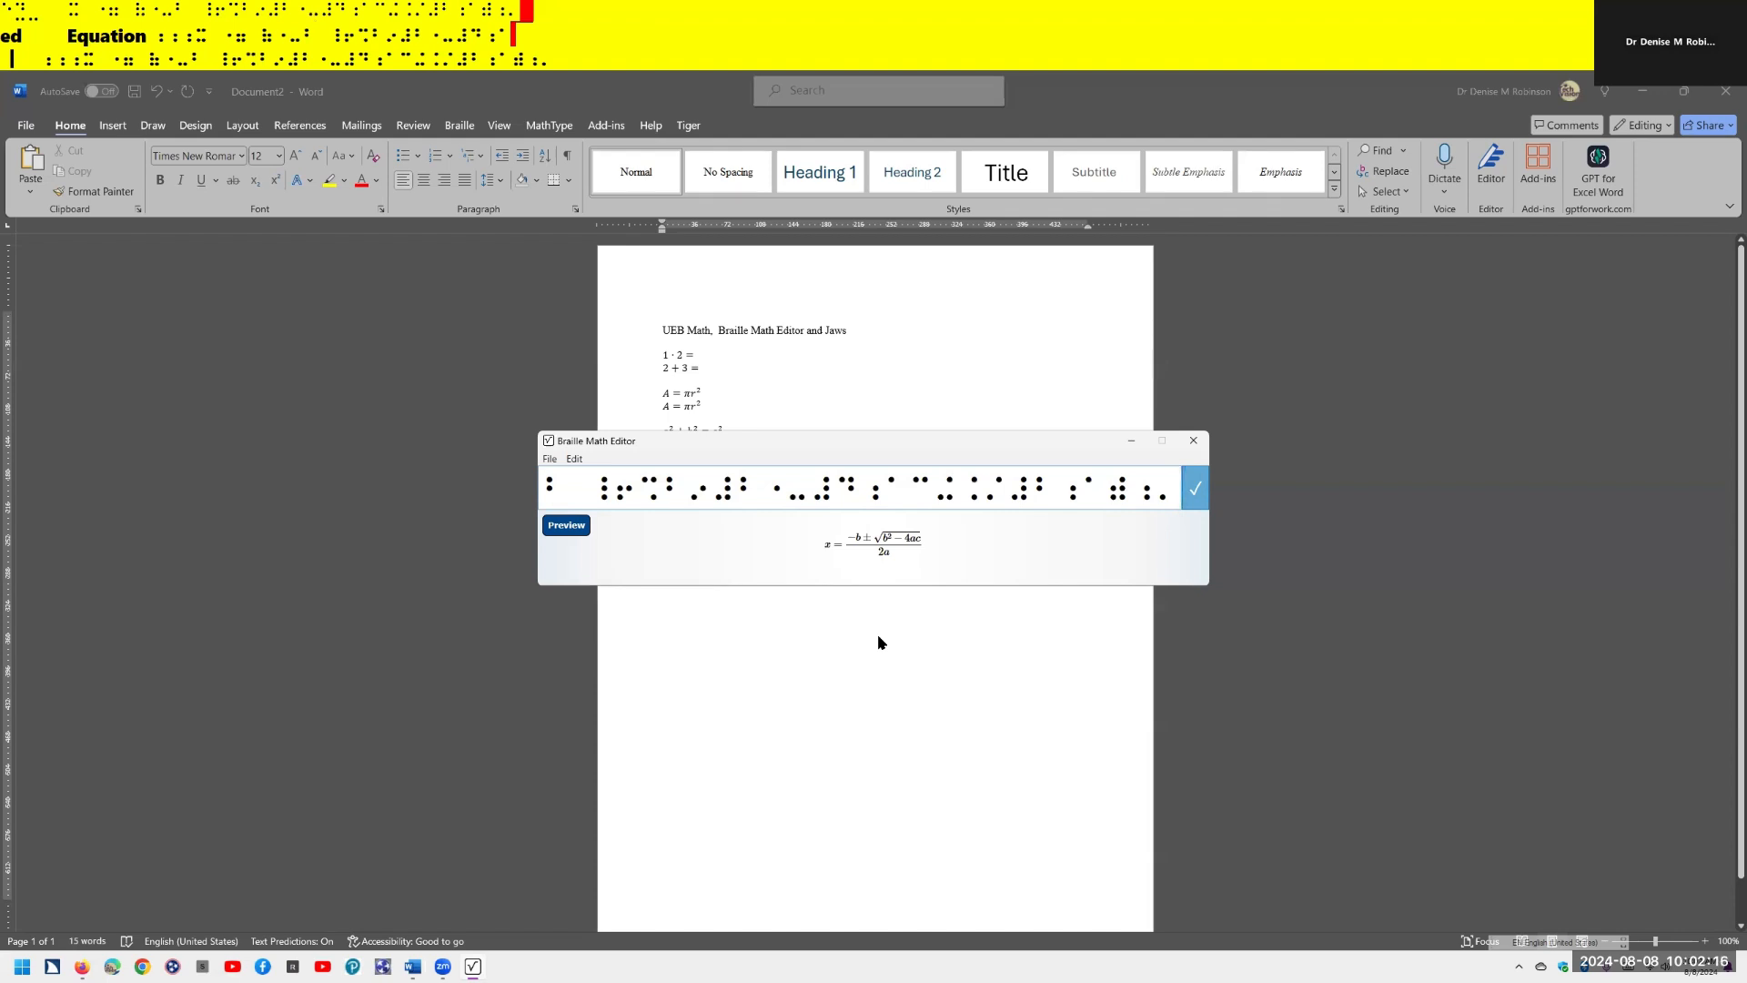
key("Return")
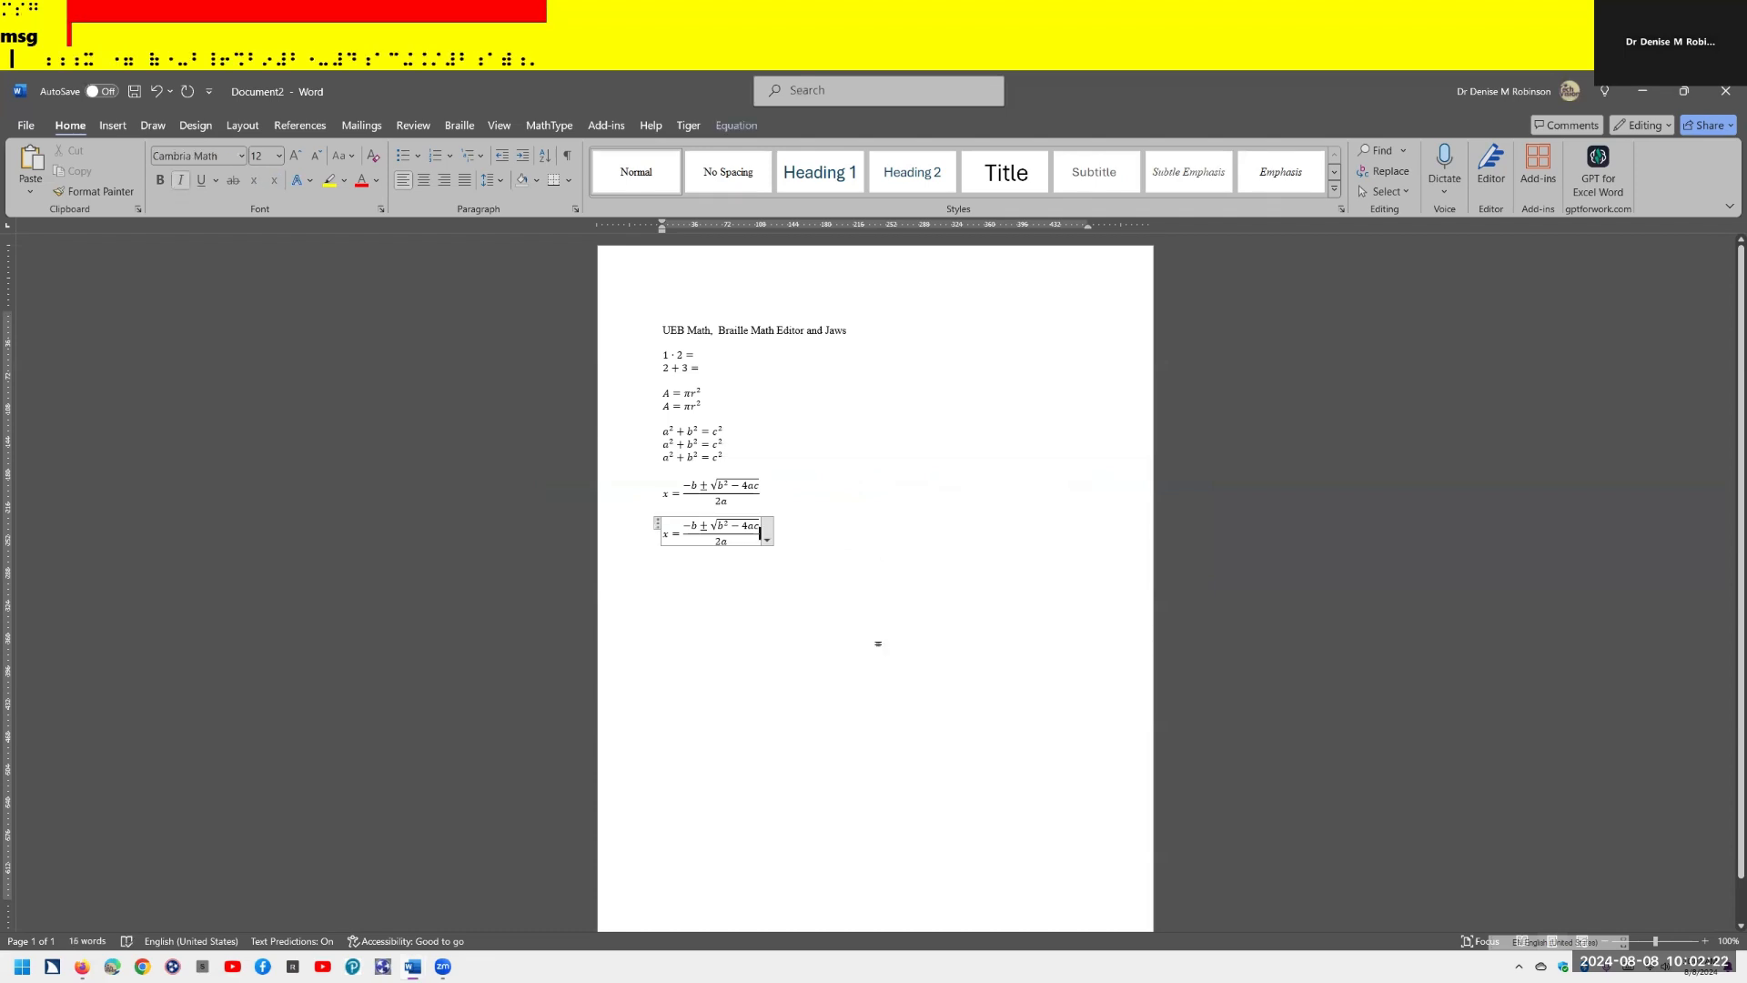
Step: Open the lower quadratic formula in the Braille Math Editor, replace the a in 4ac with b and accept the edit
key("Up")
key("Down")
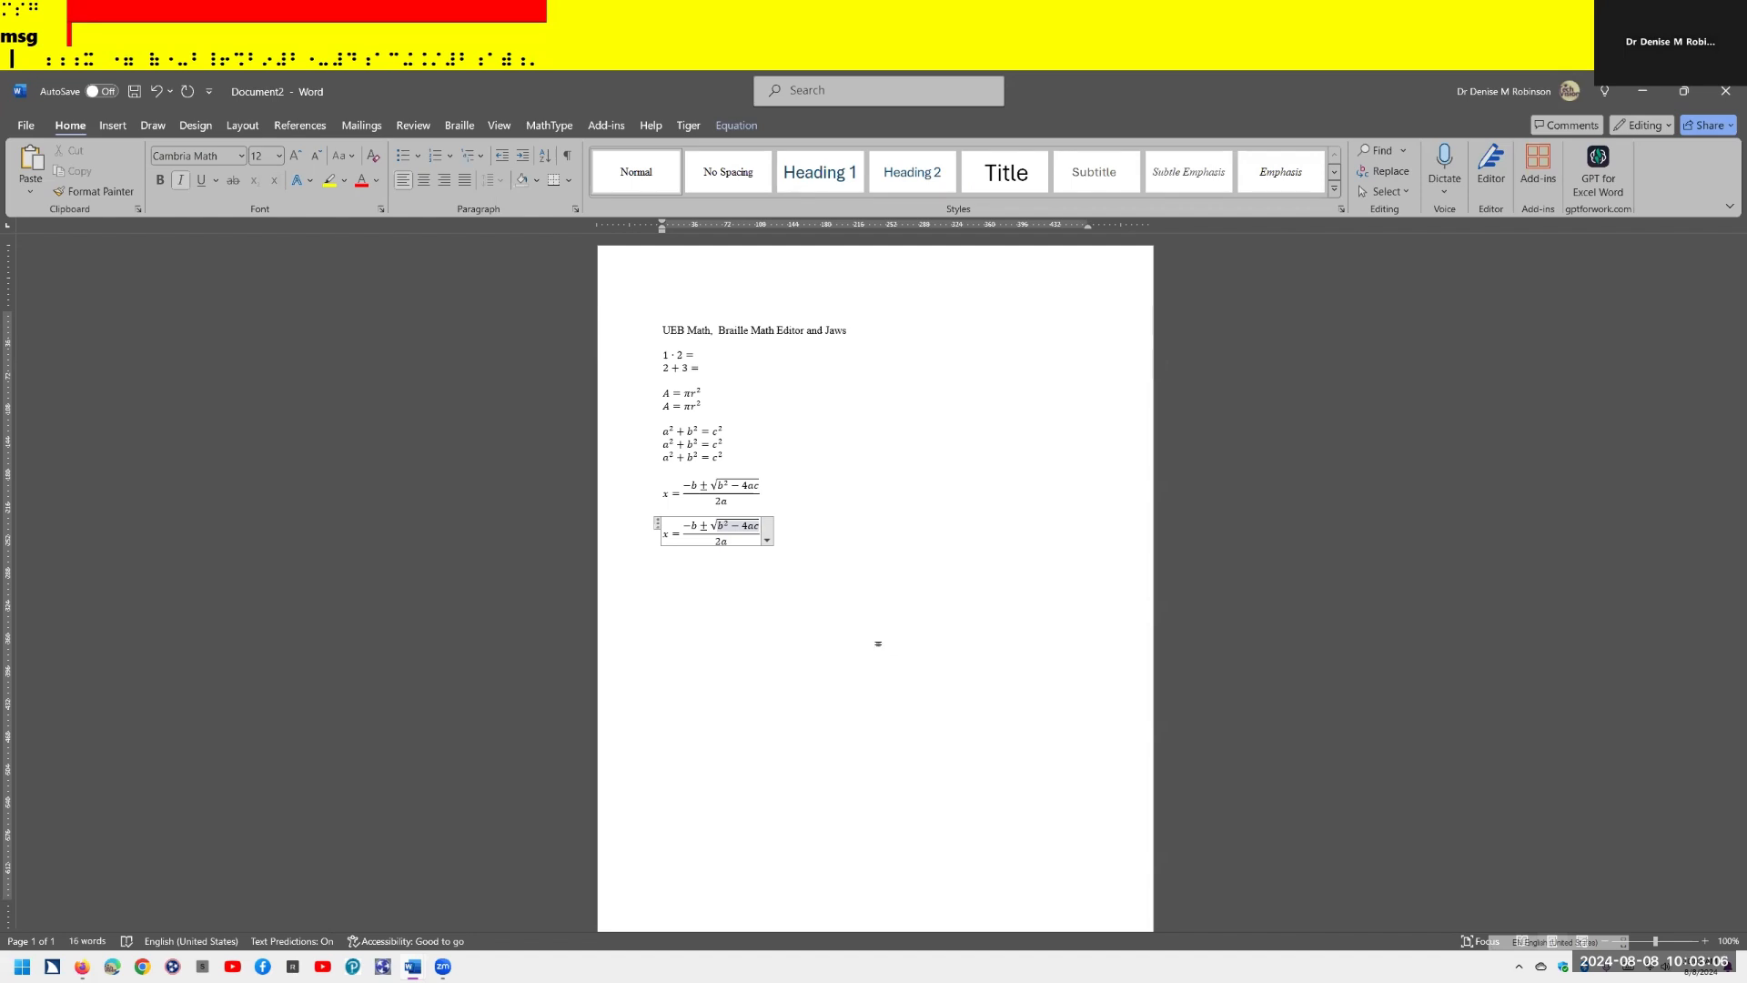
key("equal")
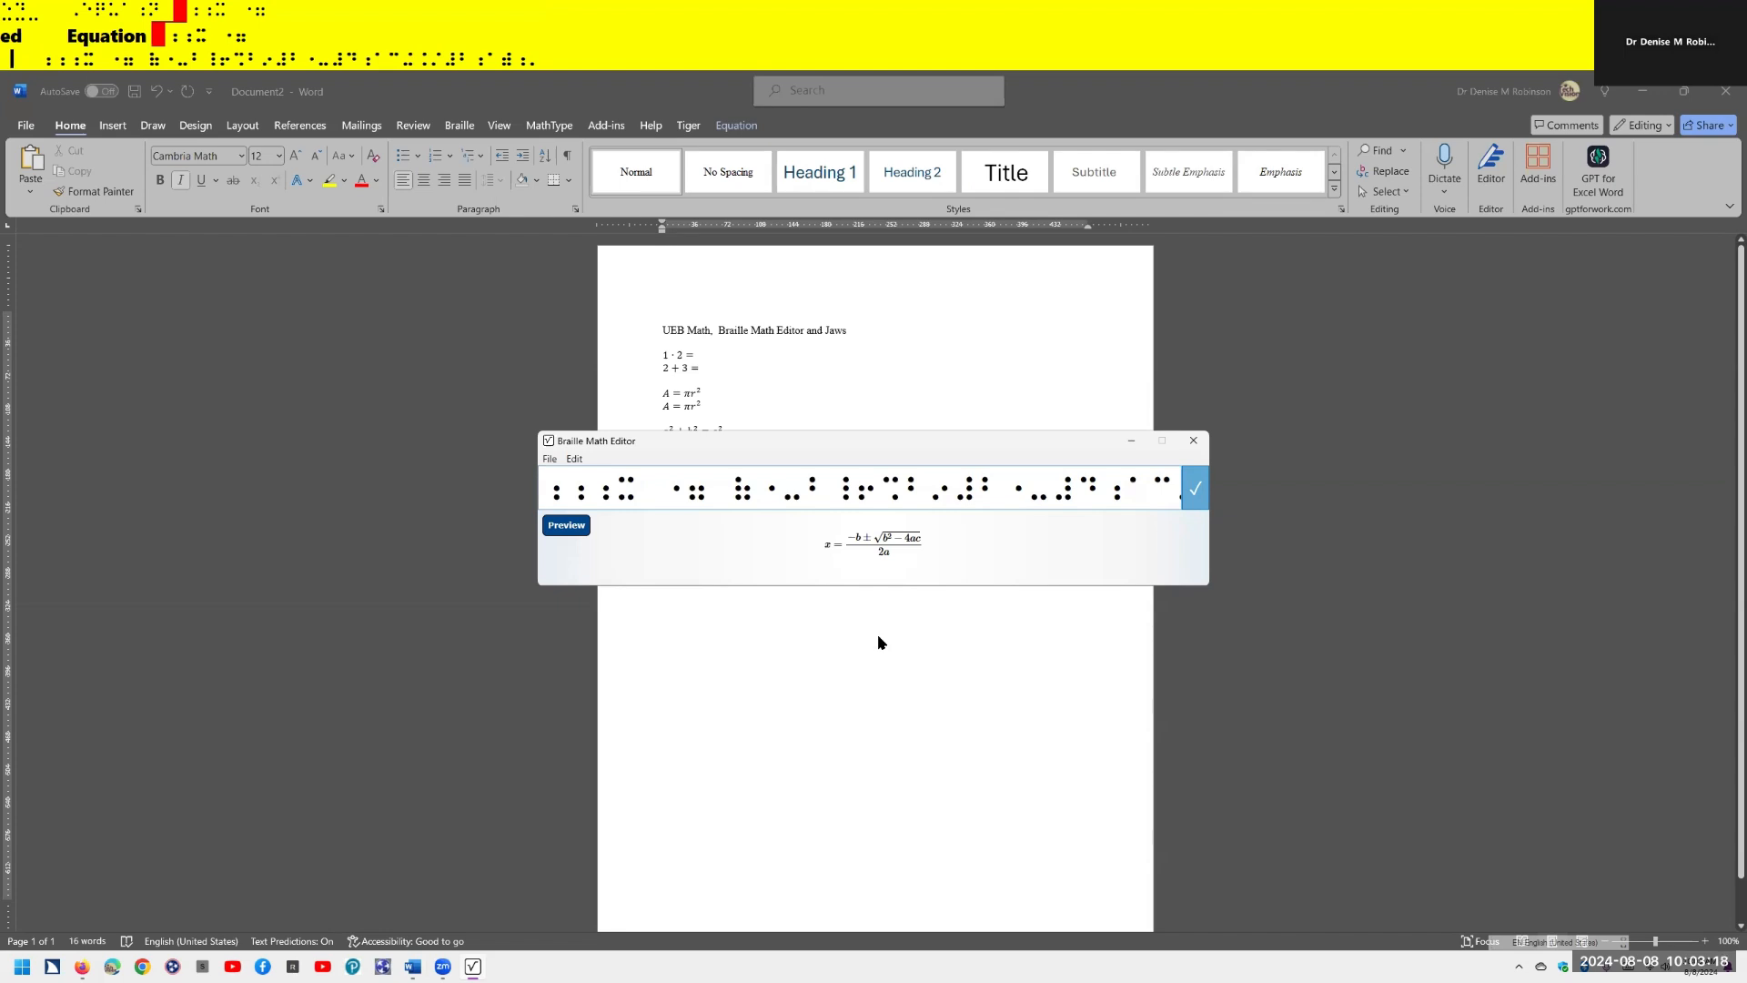
key("End")
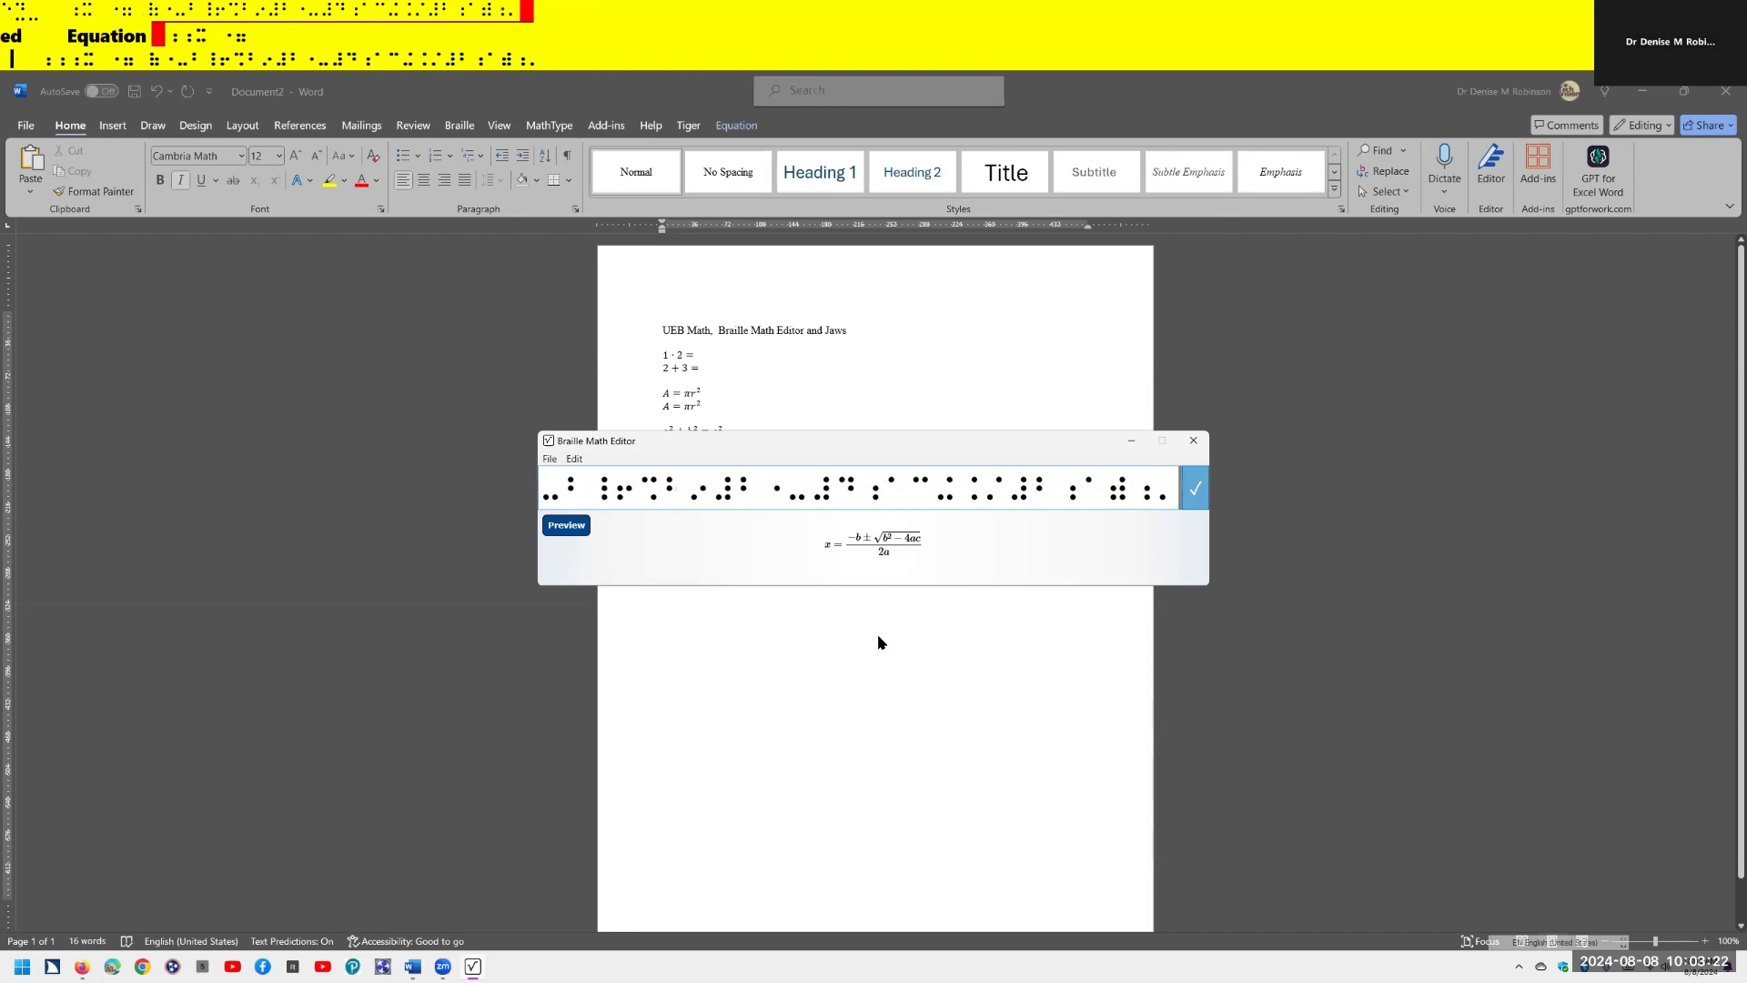
key("Left")
key("Left")
key("Left")
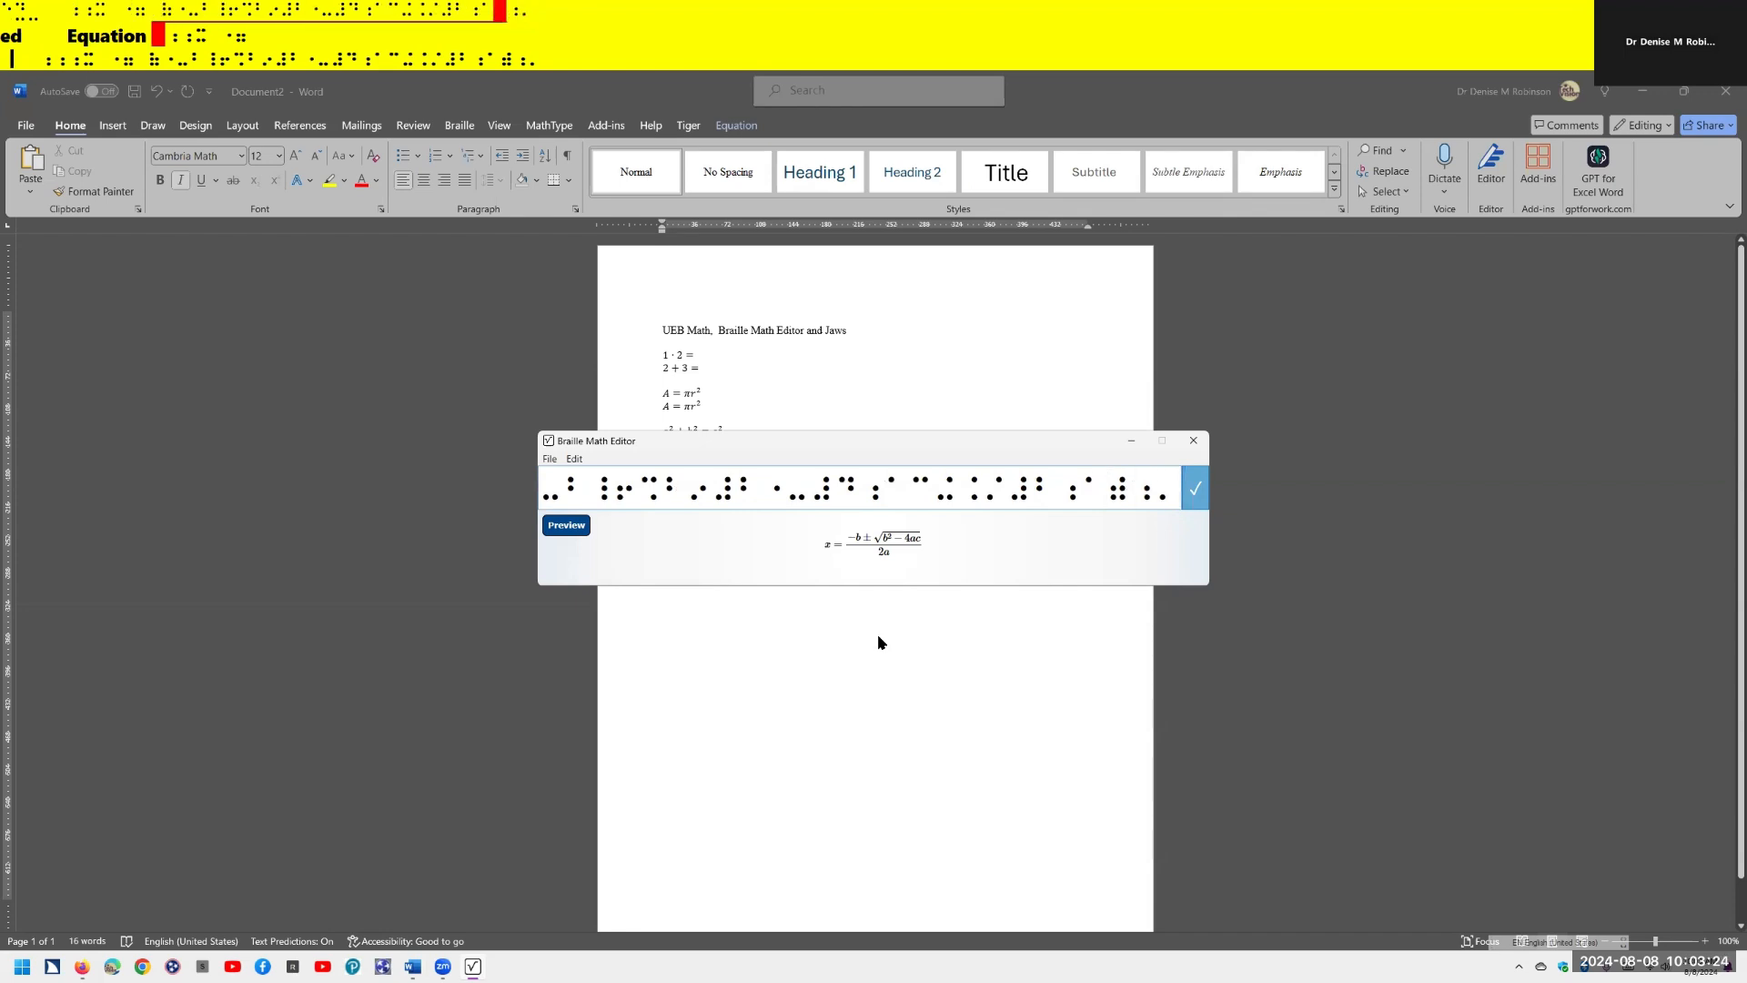
key("Left")
key("Left")
key("Left")
key("Left")
key("Left")
key("Left")
key("Left")
key("Left")
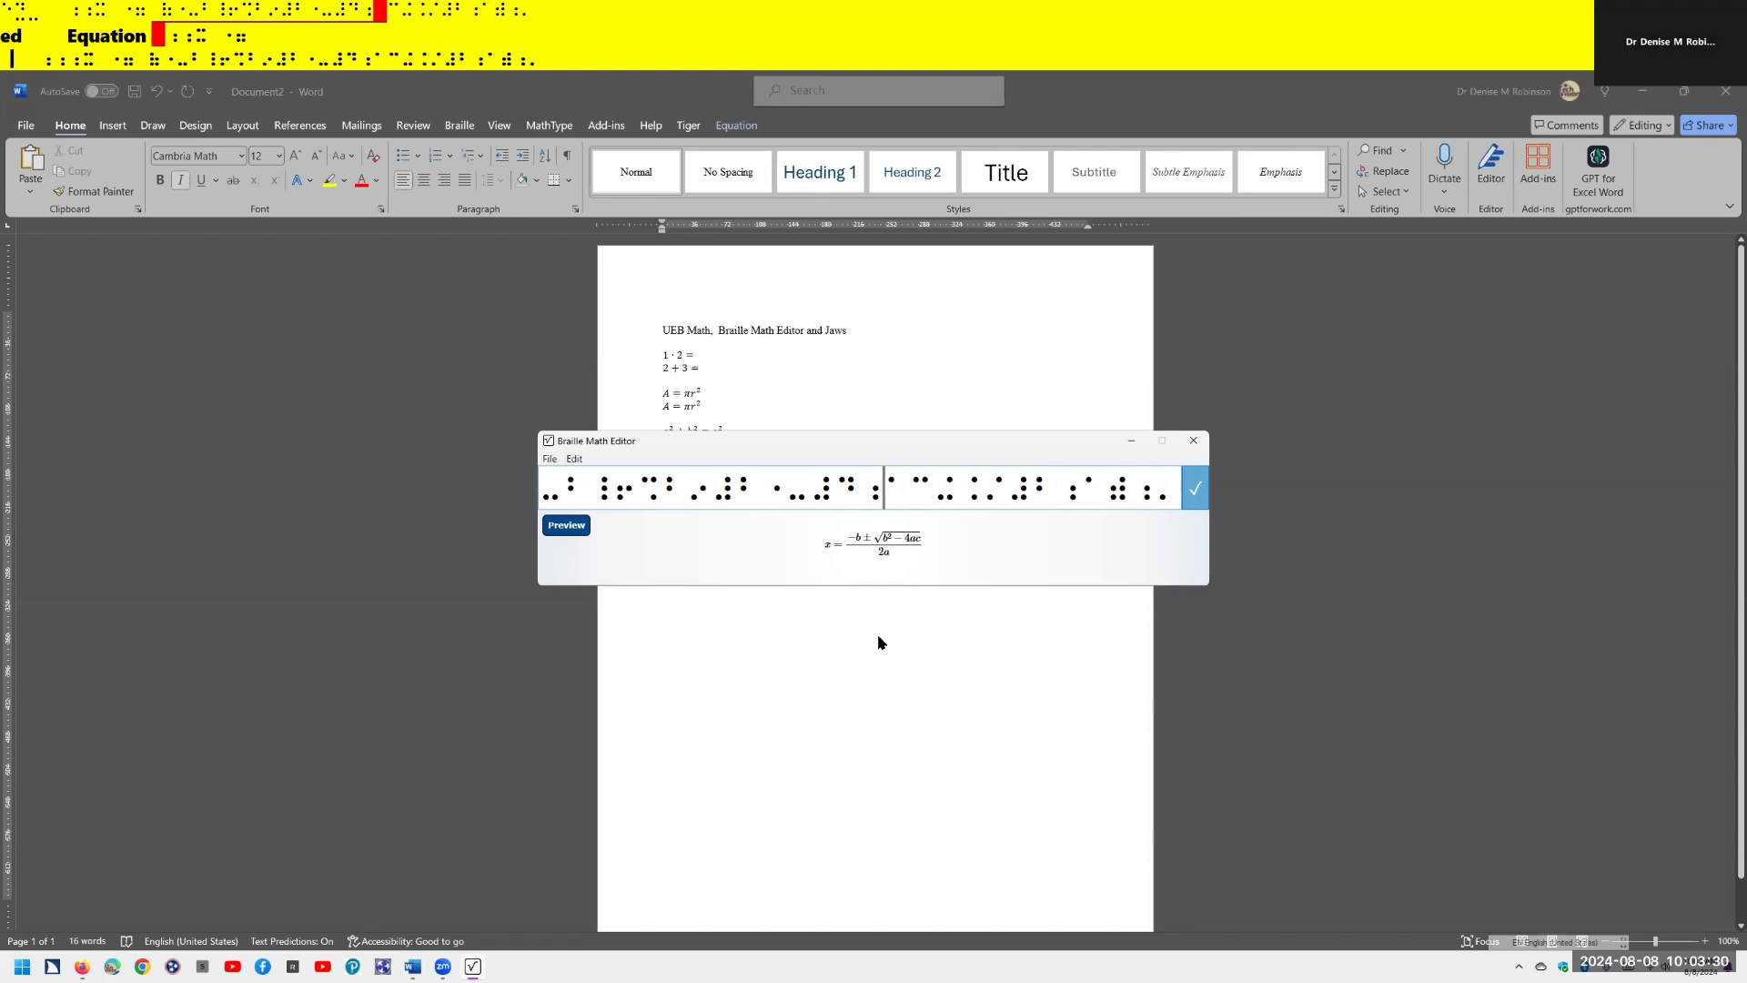
key("BackSpace")
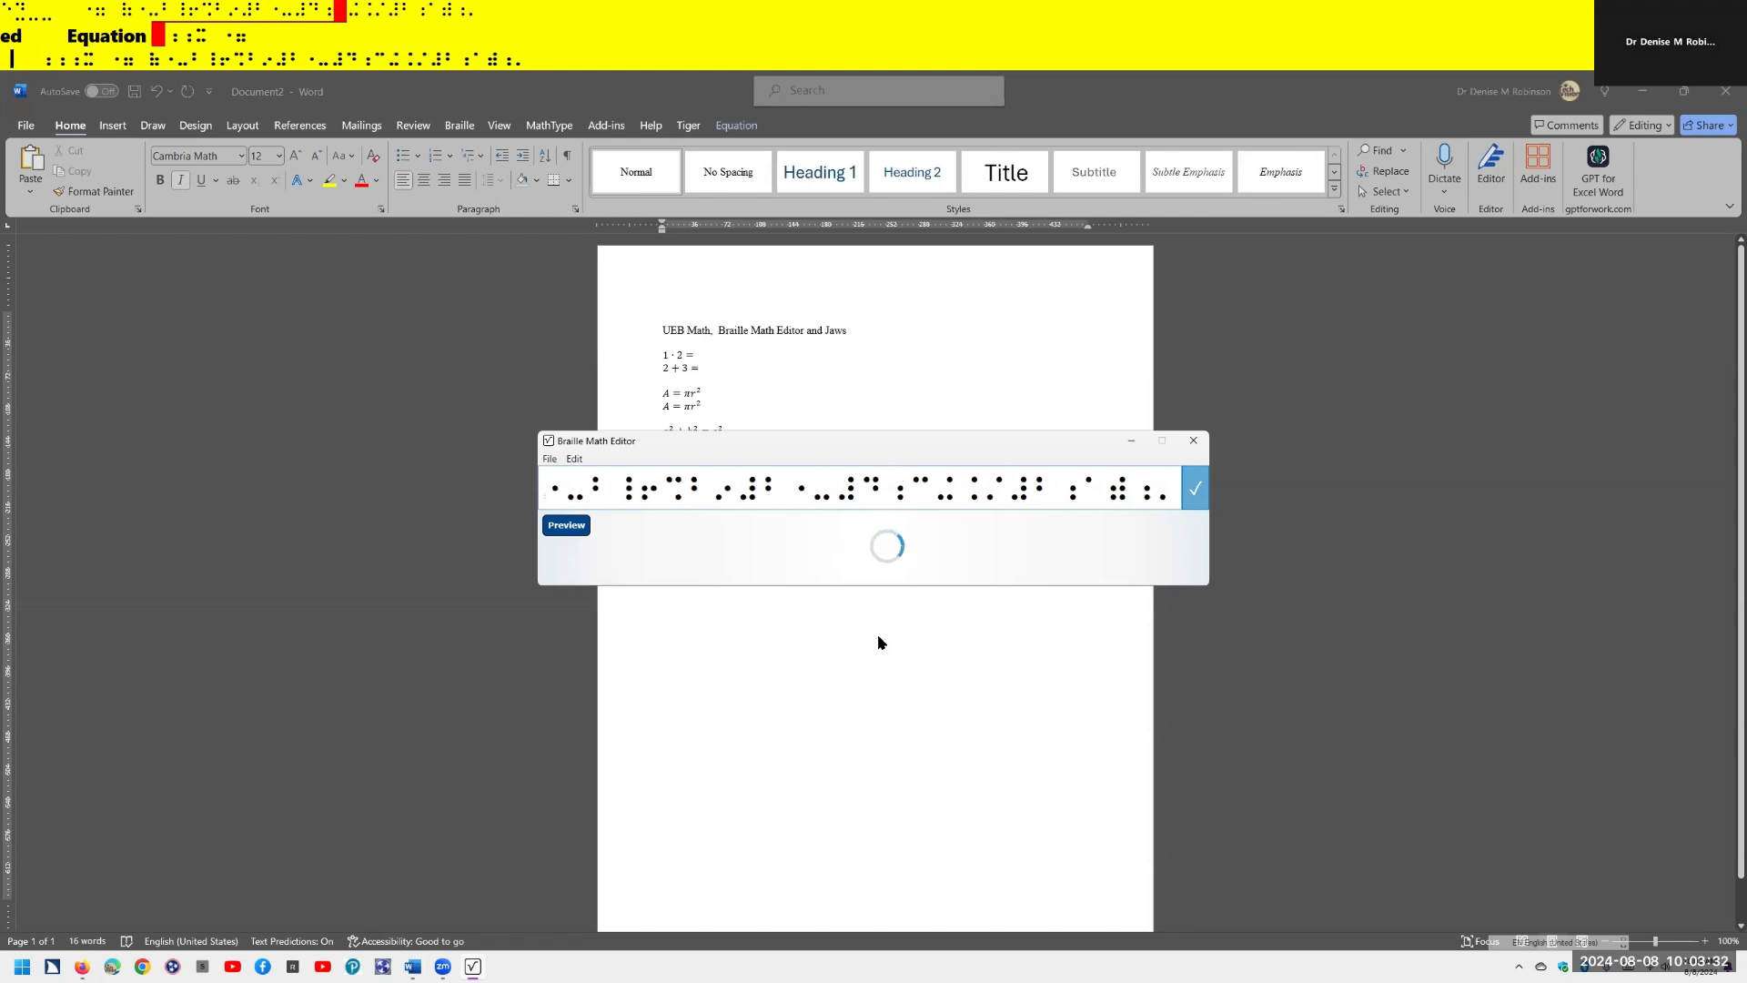
type("⠃")
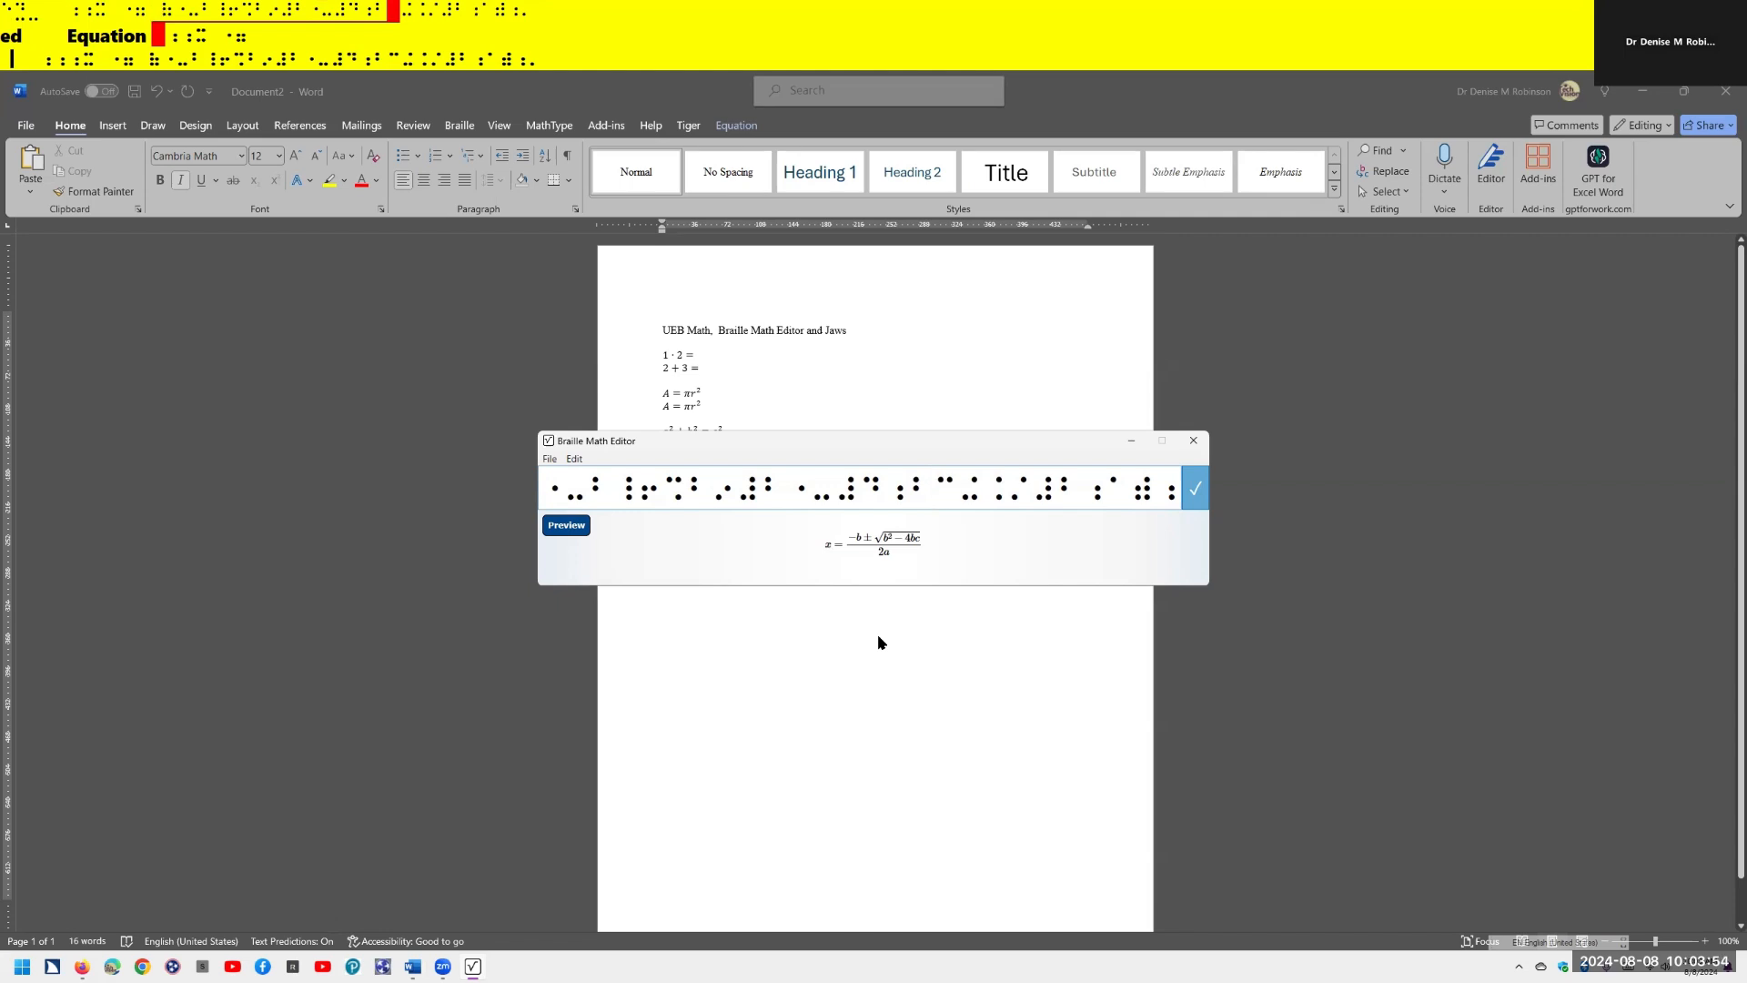
key("ctrl+Left")
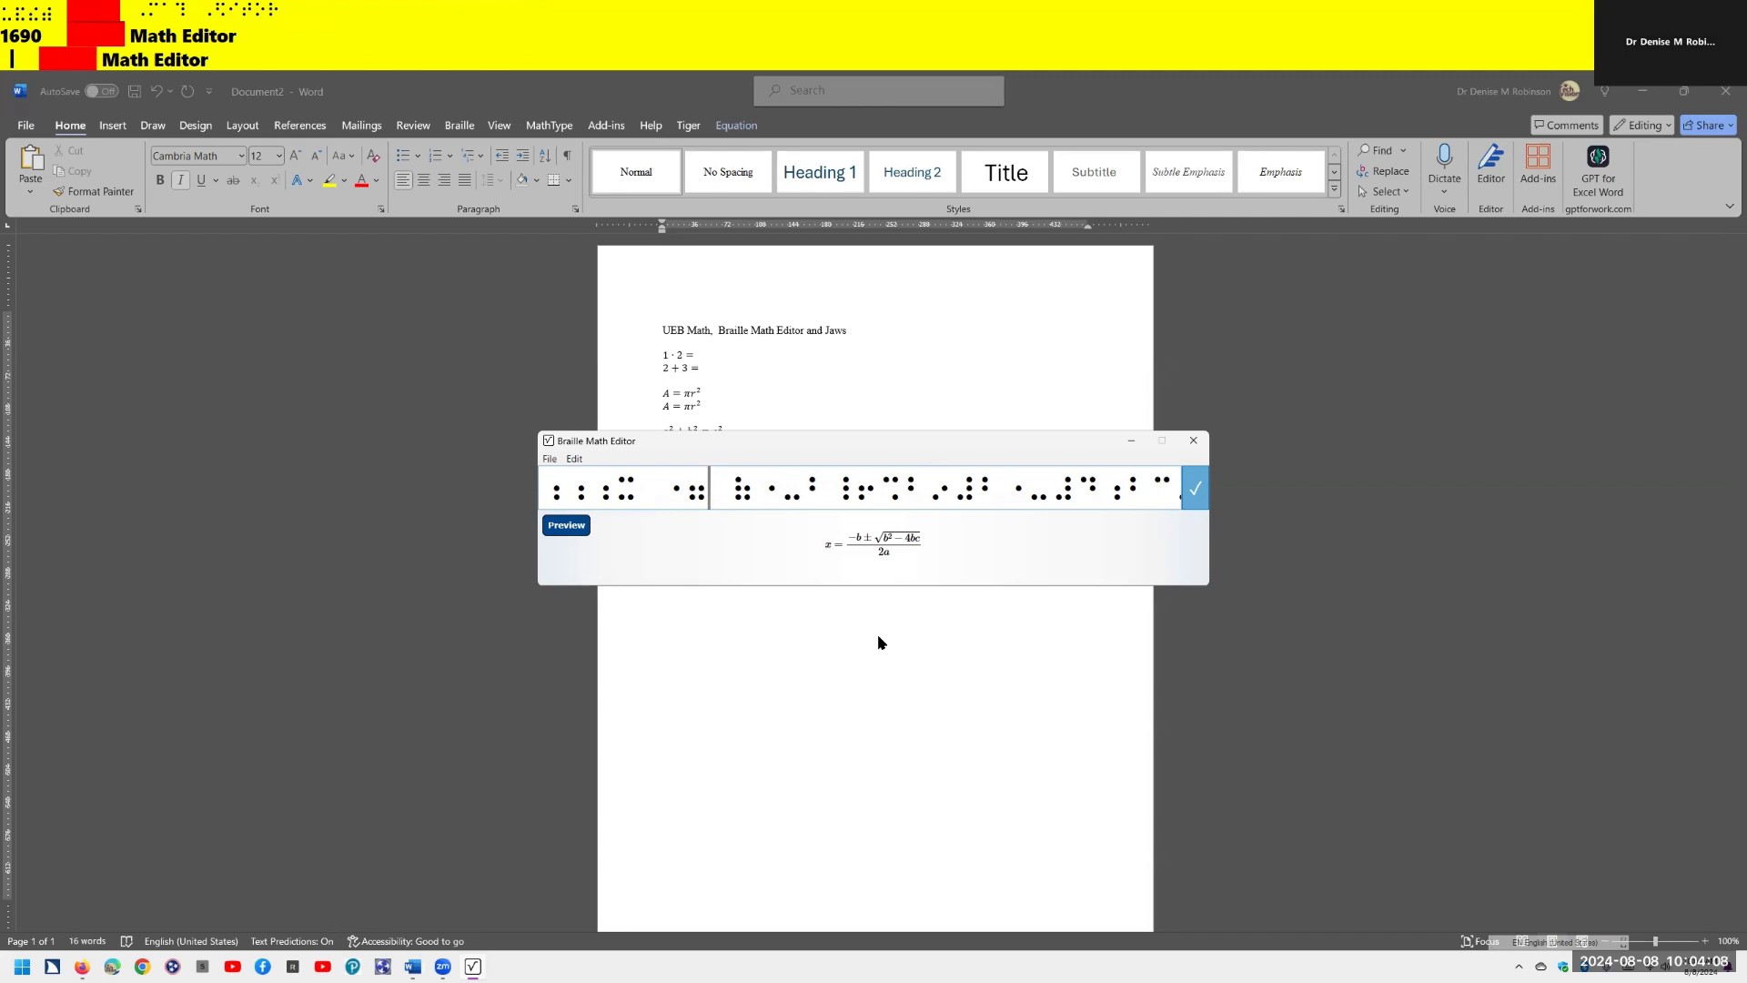
key("End")
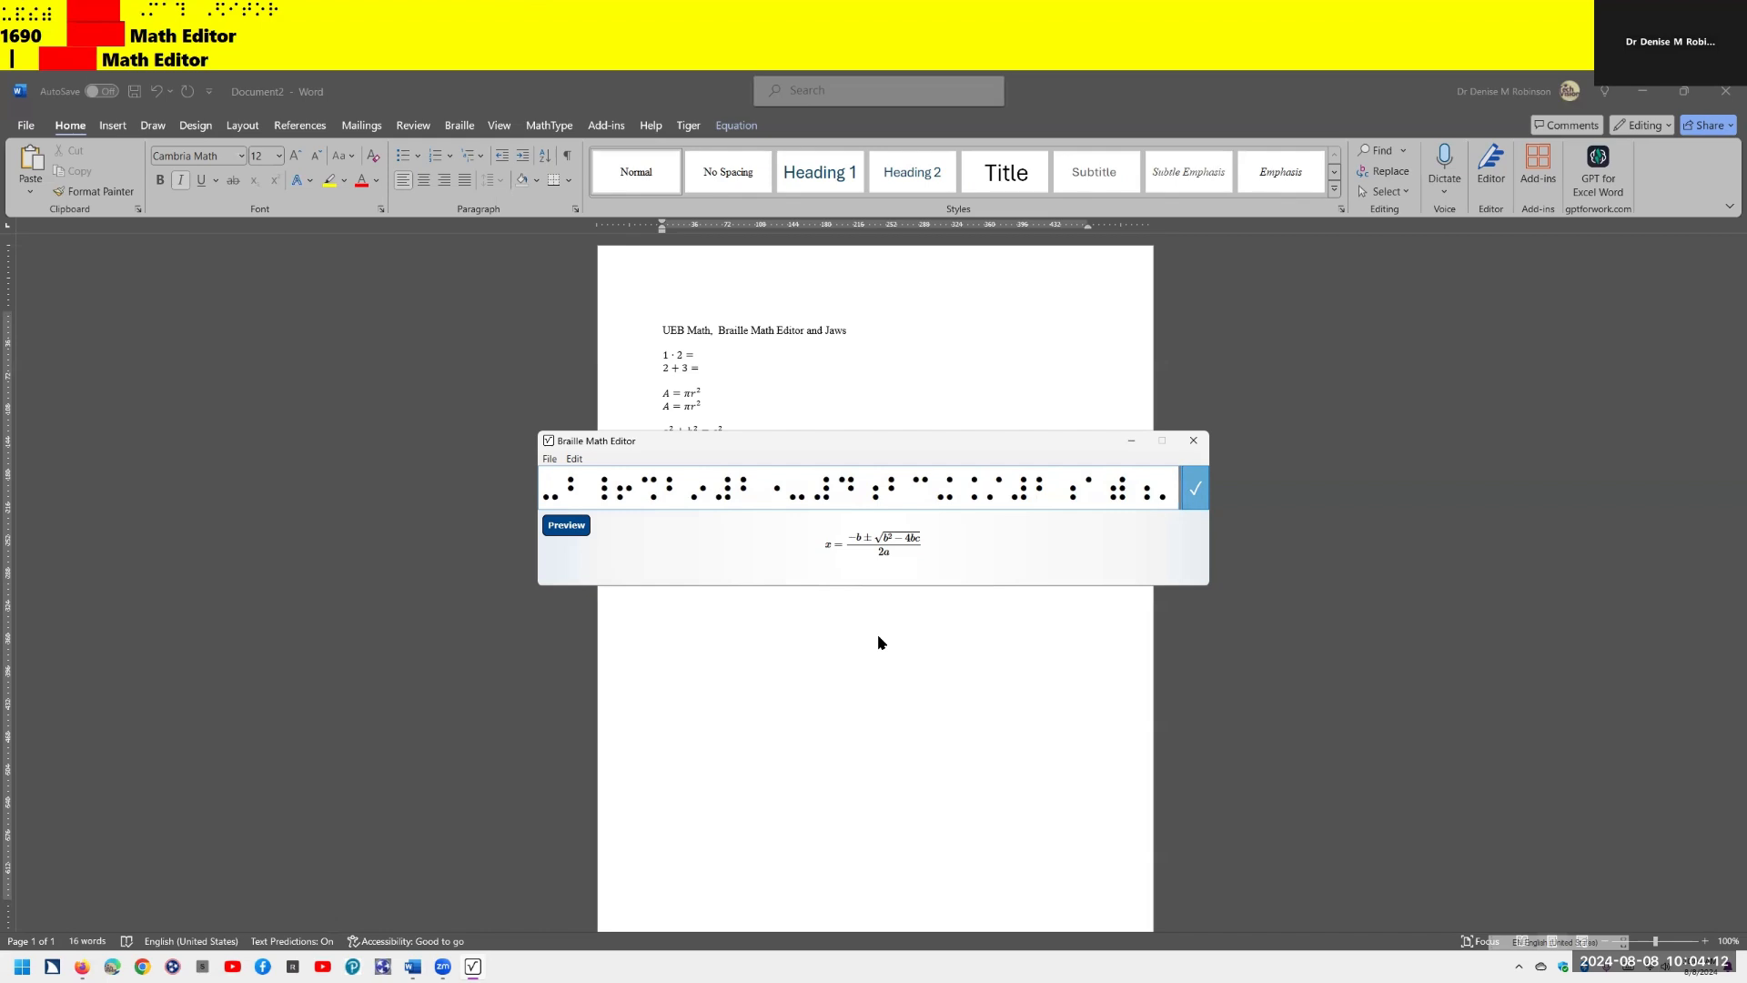
key("Return")
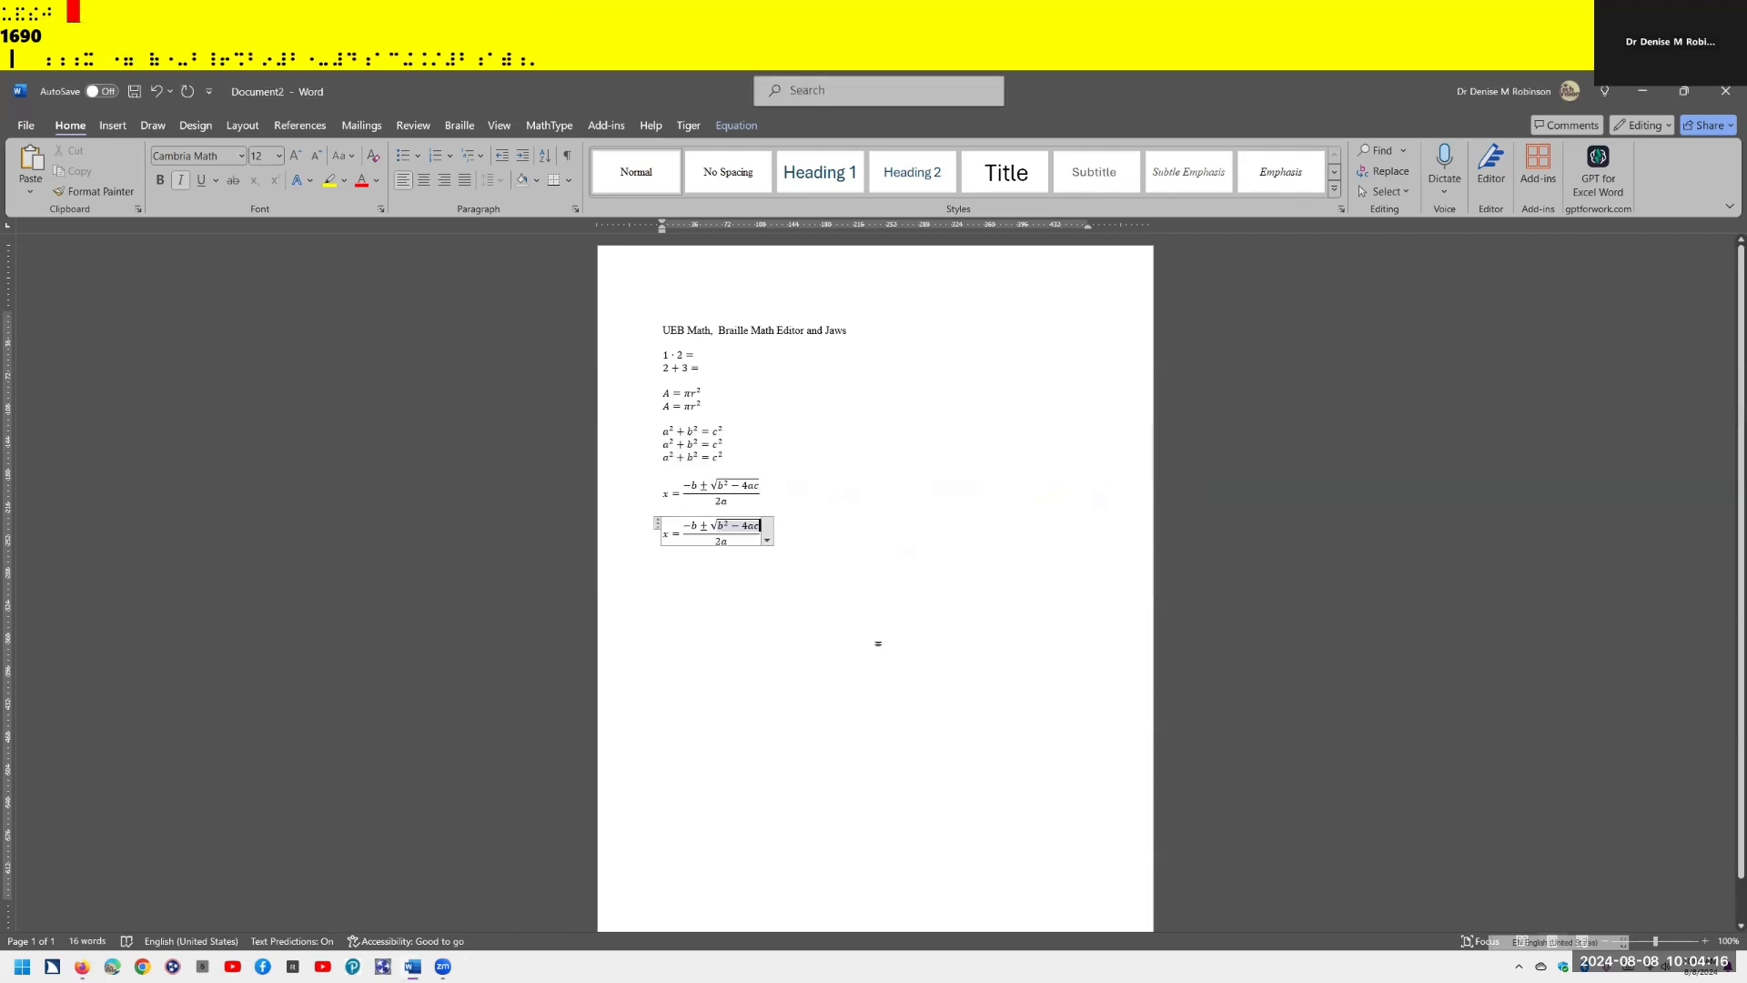
Step: Try to paste the edited formula over the existing lower quadratic formula, then undo the paste
type("x=(-b±√(b^2-4bc))/2a")
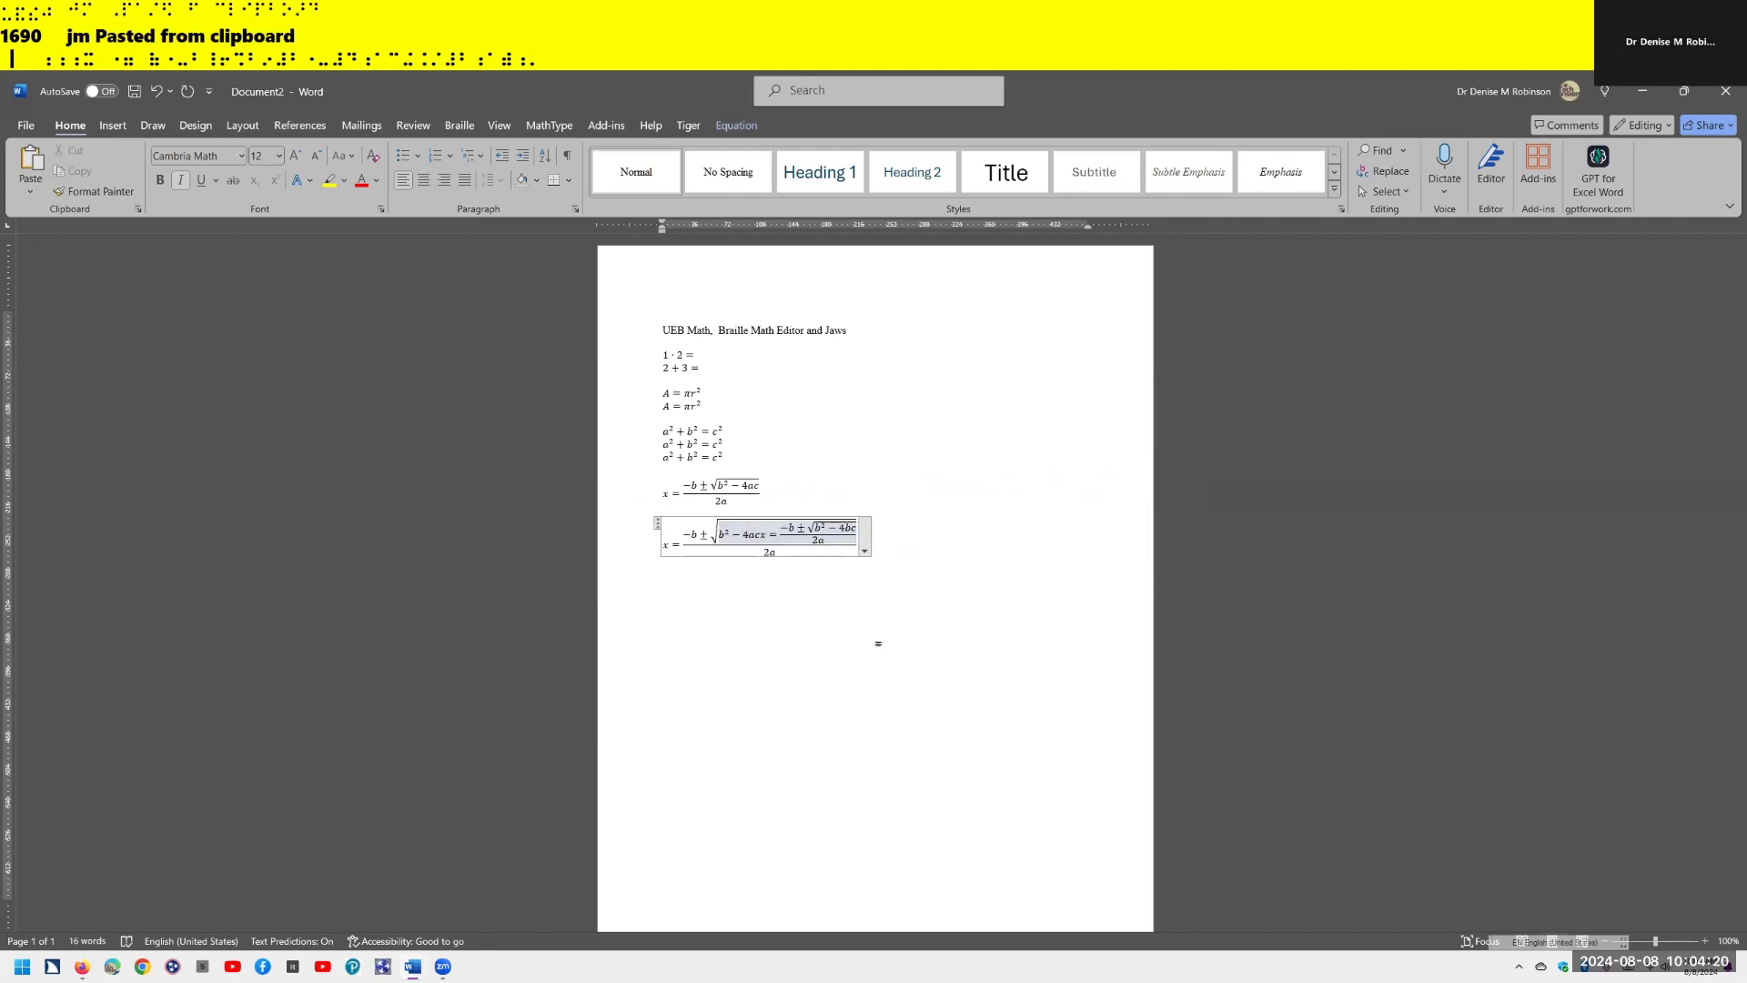
key("ctrl+z")
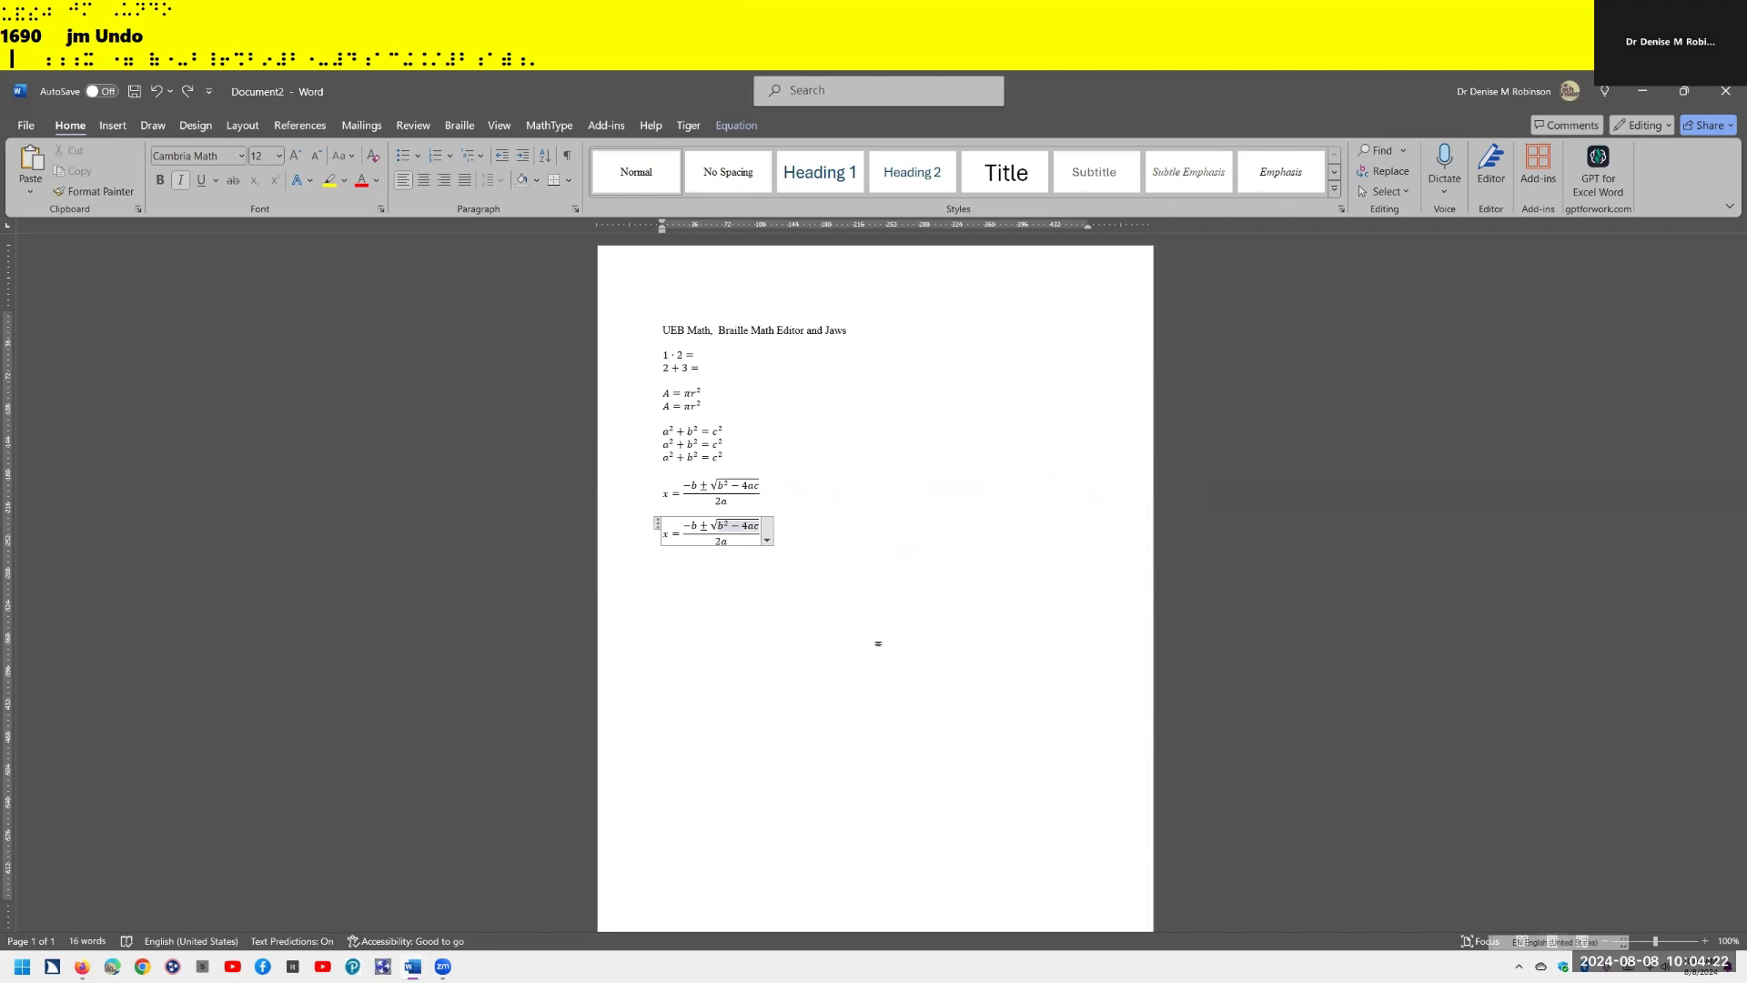
Step: Paste the edited formula with 4bc on a new line below the second quadratic formula and switch to Zoom
key("End")
key("Return")
key("Return")
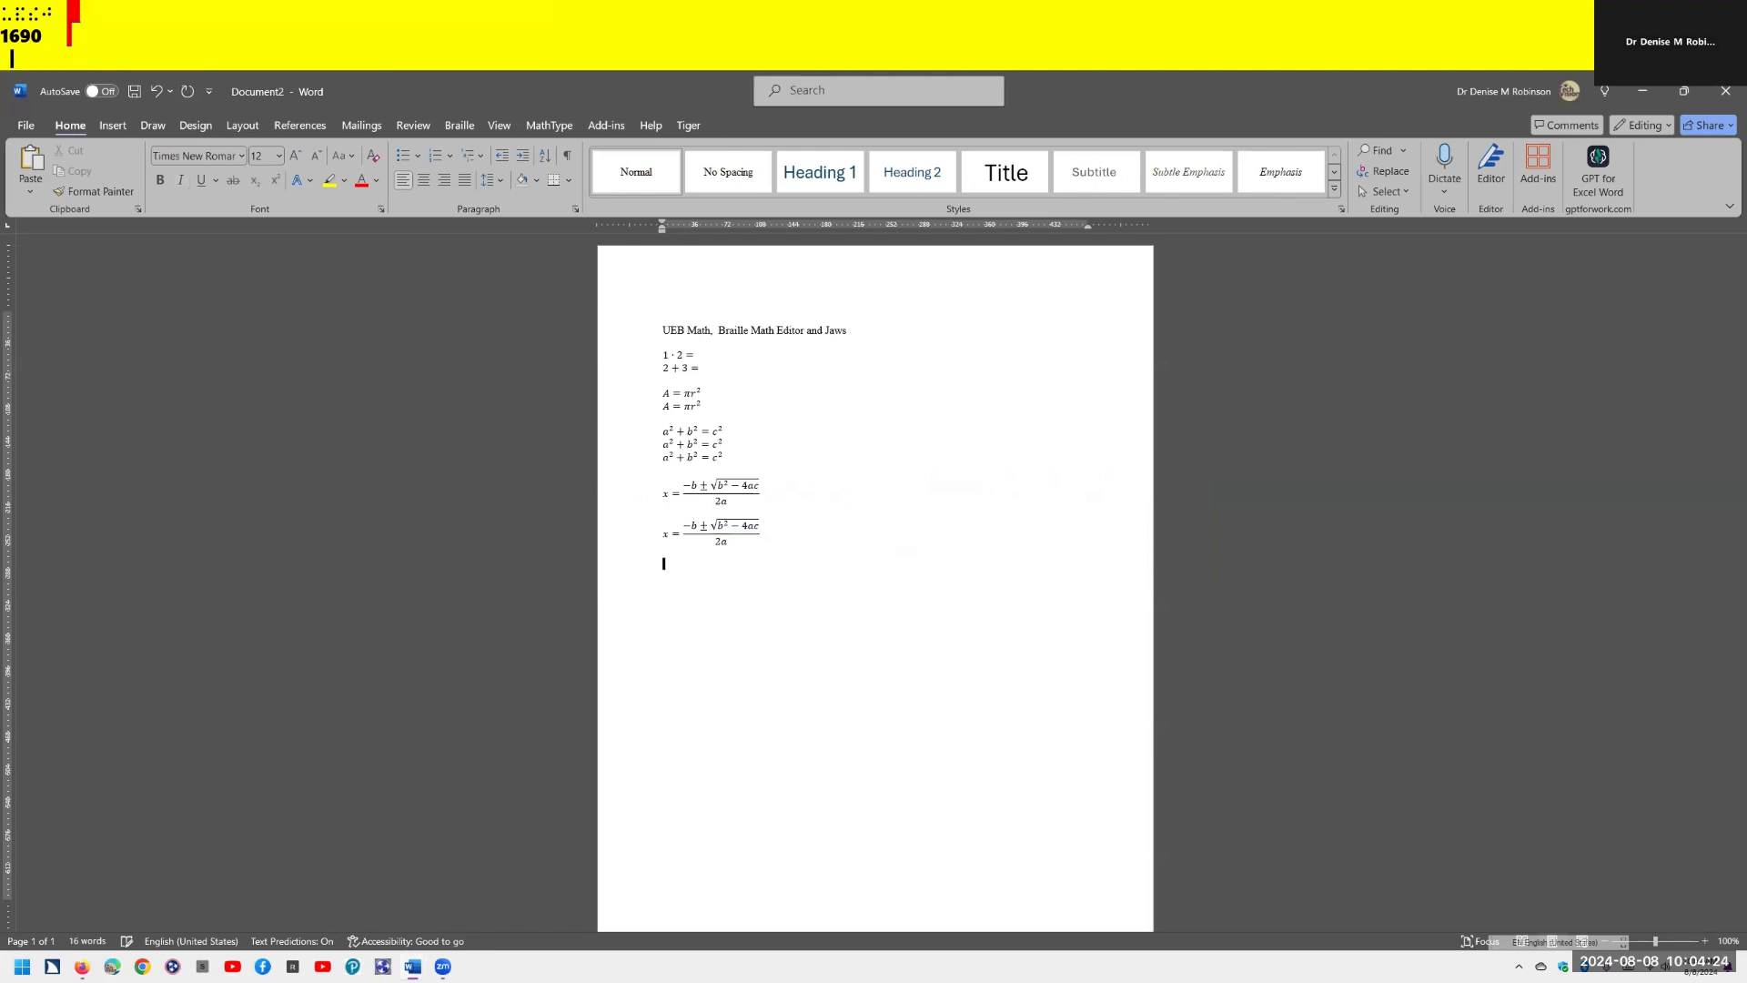
key("ctrl+v")
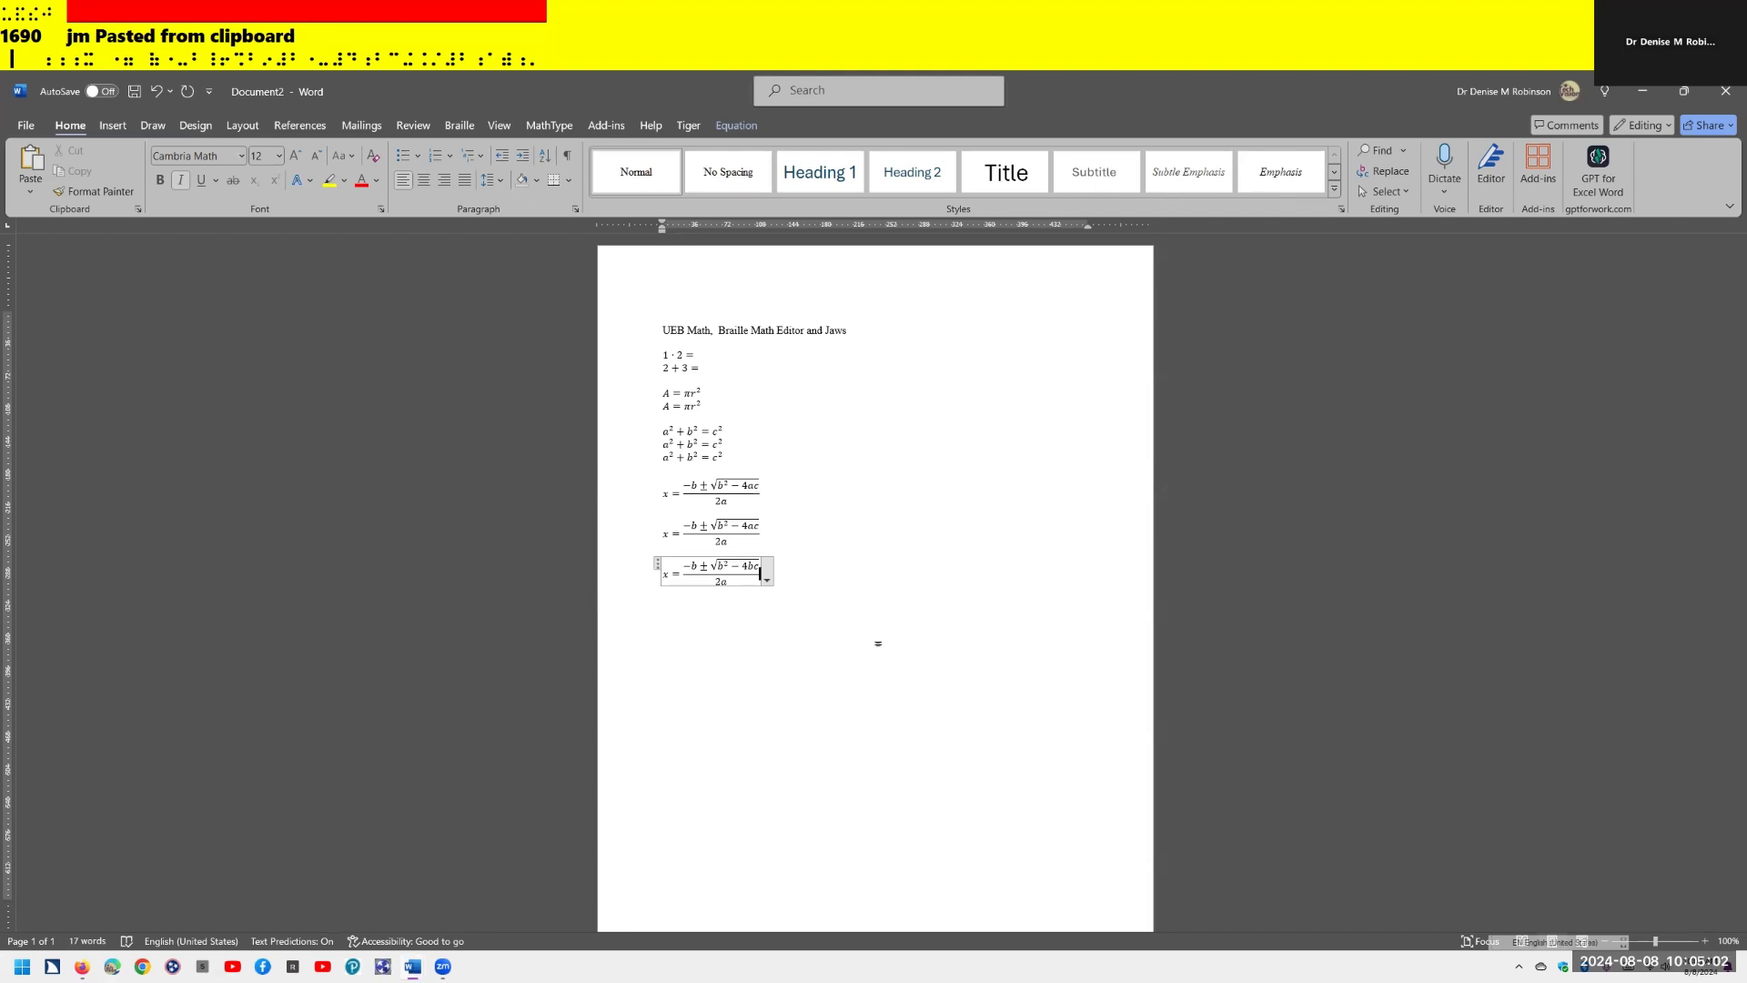
key("alt+Tab")
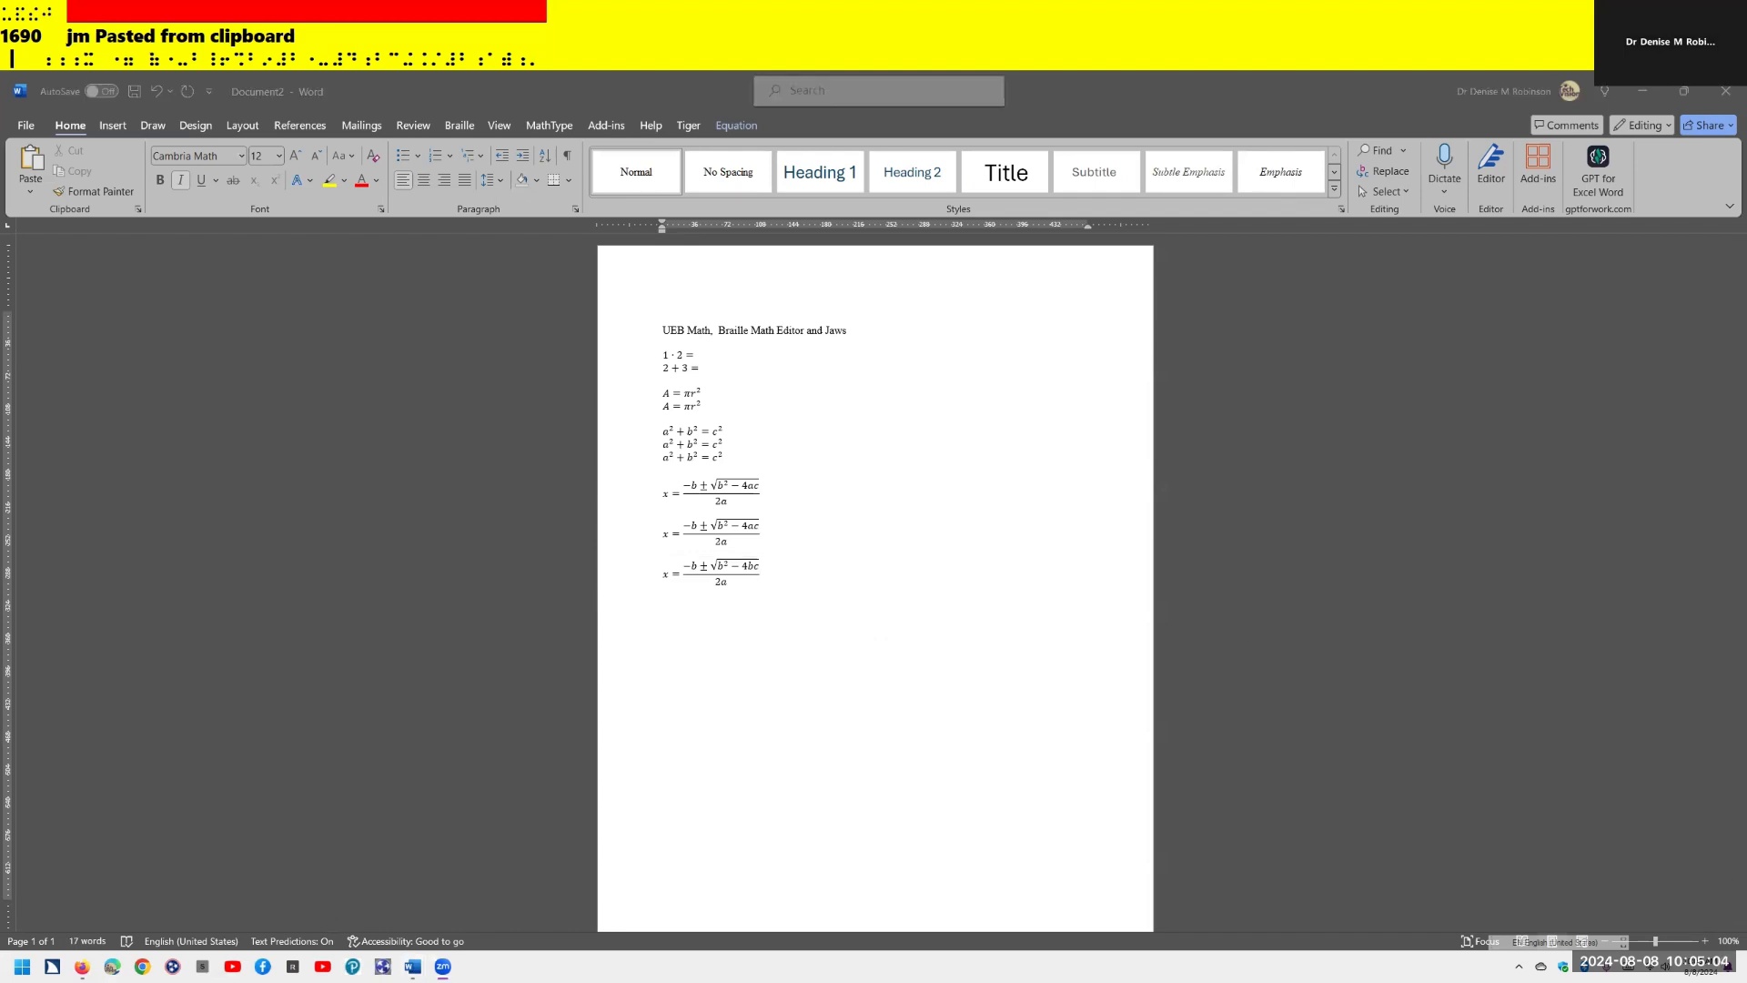